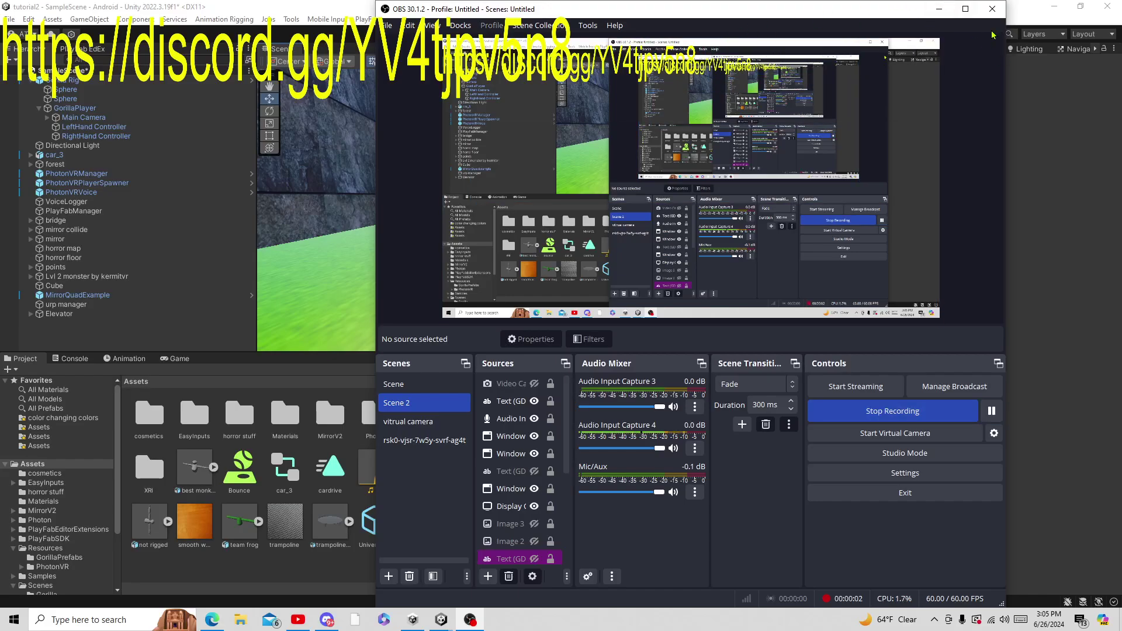
# Step: Open the custom package import dialog for the project's Assets
pyautogui.click(939, 9)
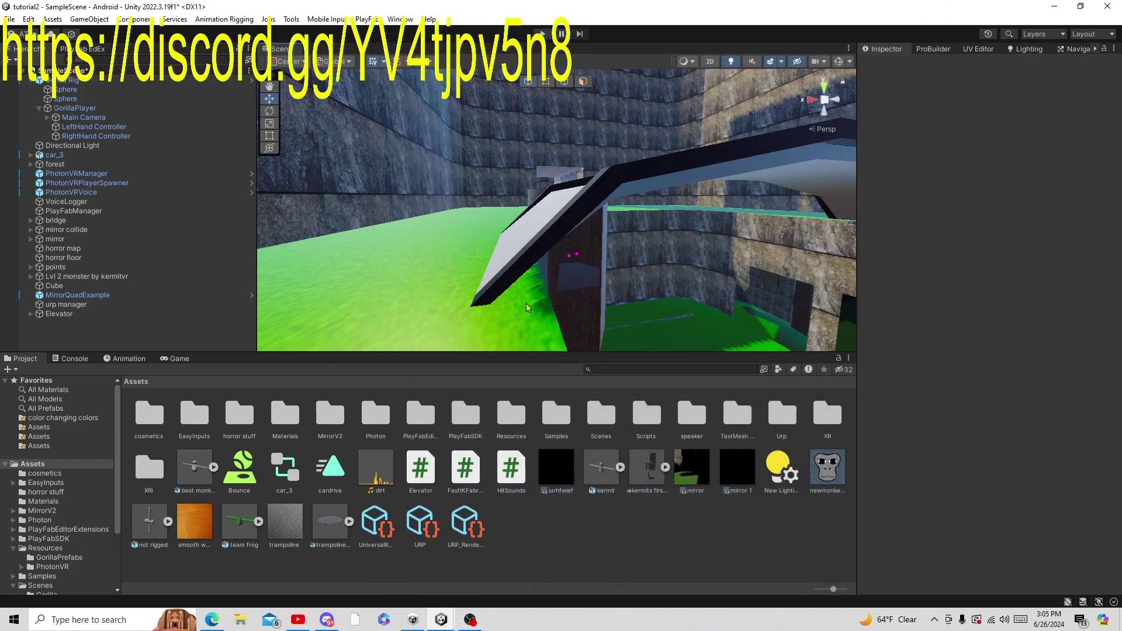
pyautogui.rightClick(603, 518)
pyautogui.moveTo(655, 318)
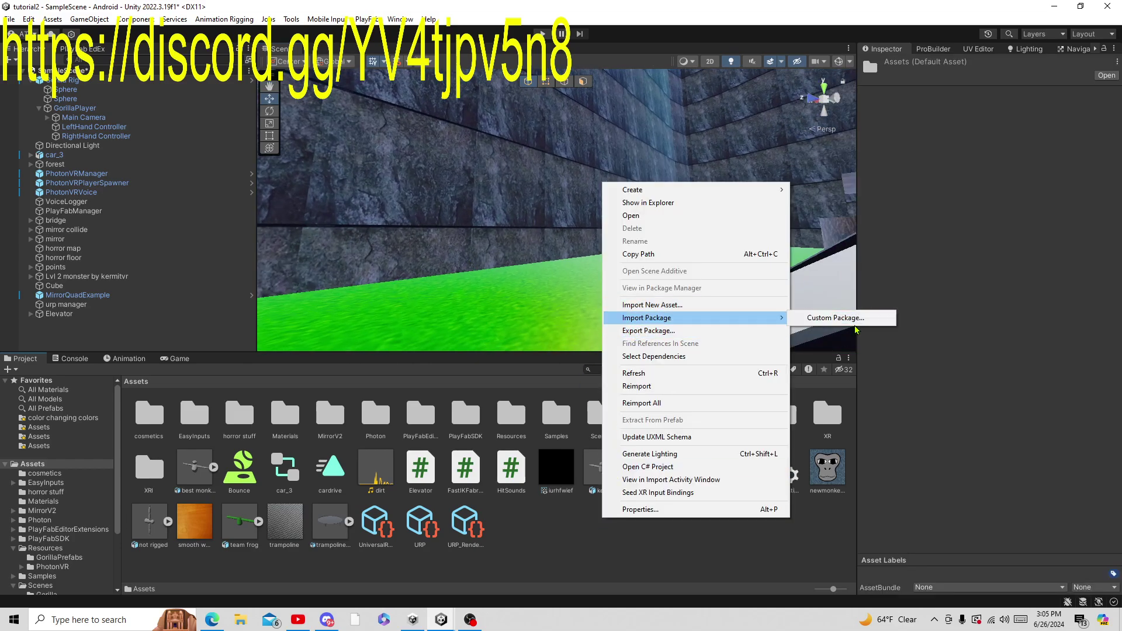
pyautogui.click(824, 317)
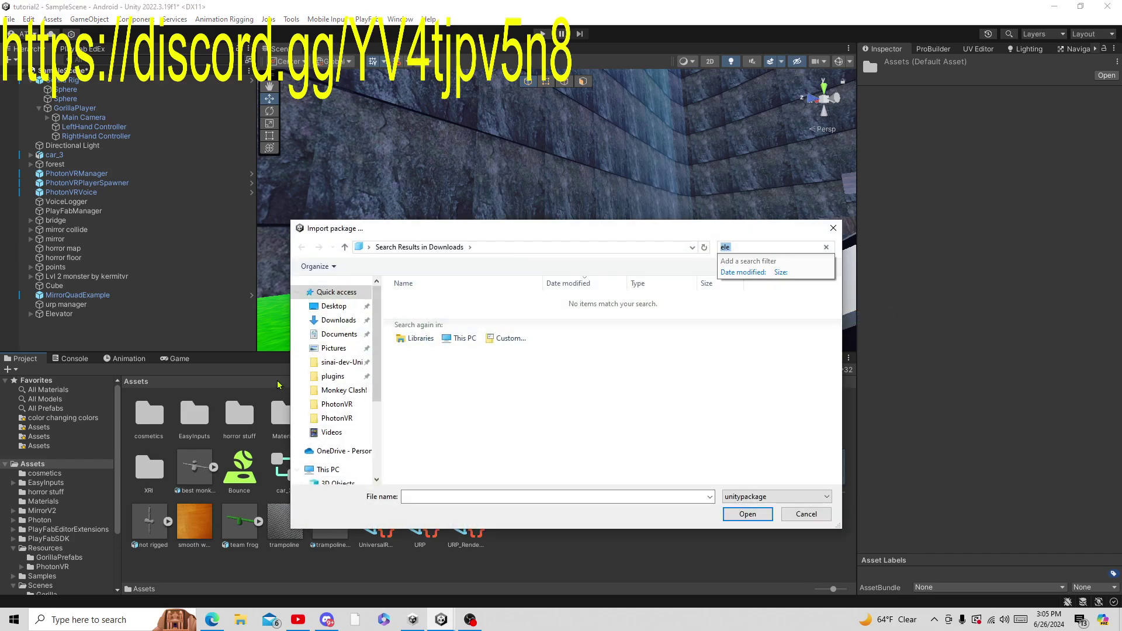
# Step: Switch to Discord, look over the Kermits Hangout server's channel list, and return to Unity
pyautogui.click(325, 621)
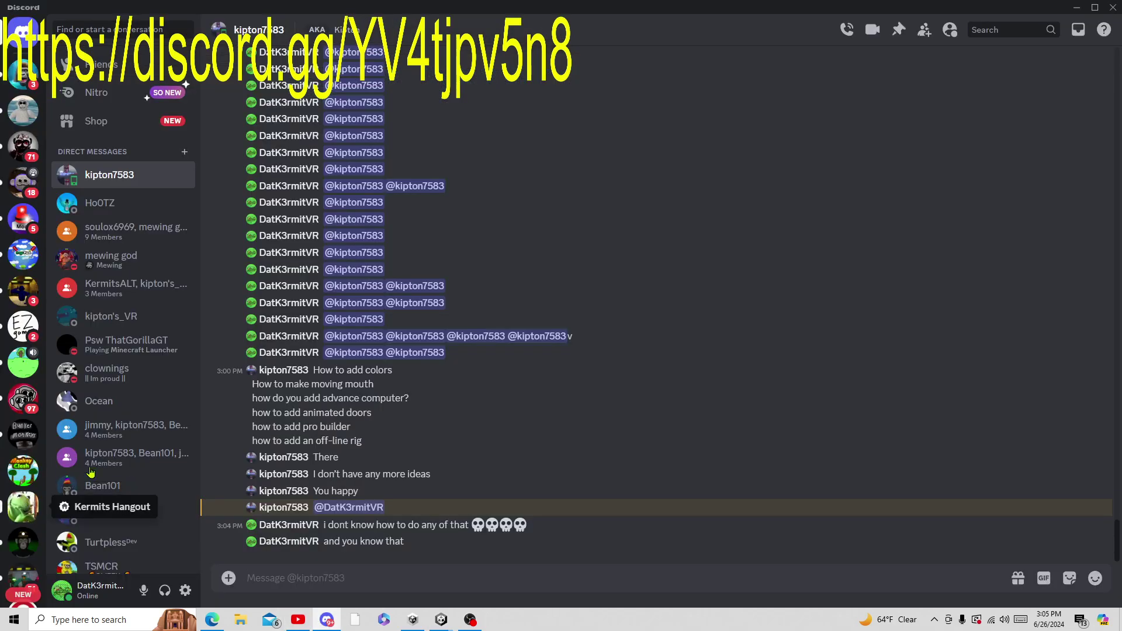
pyautogui.click(23, 506)
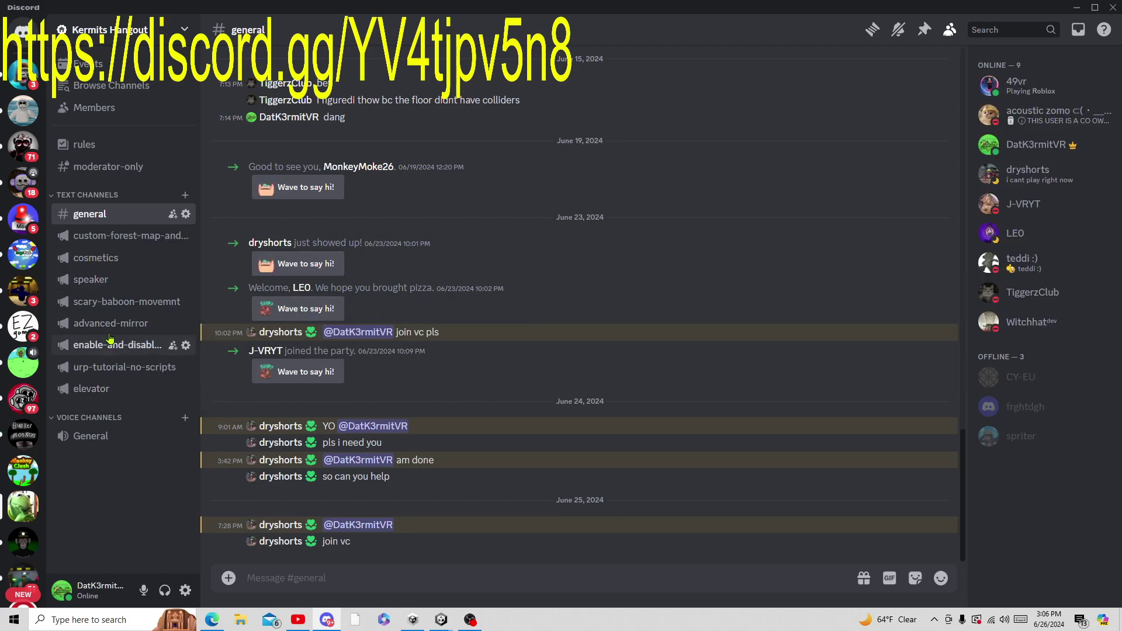
pyautogui.click(1082, 7)
# Step: Import the Joshys_Advanced_Computer package from the Downloads folder into the project
pyautogui.click(339, 320)
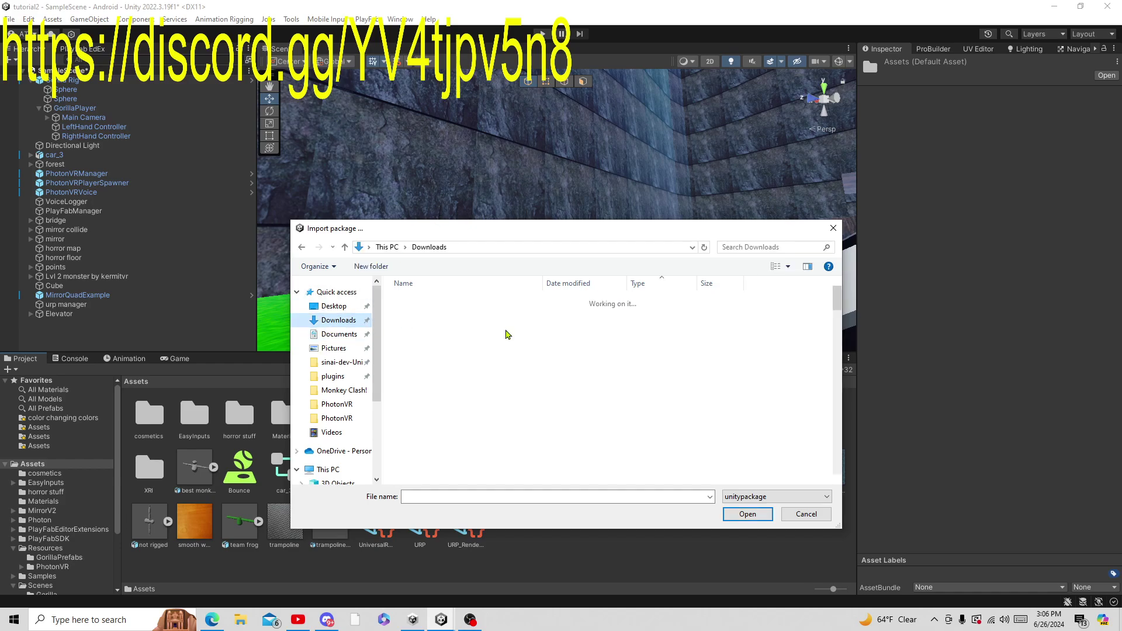
pyautogui.doubleClick(504, 390)
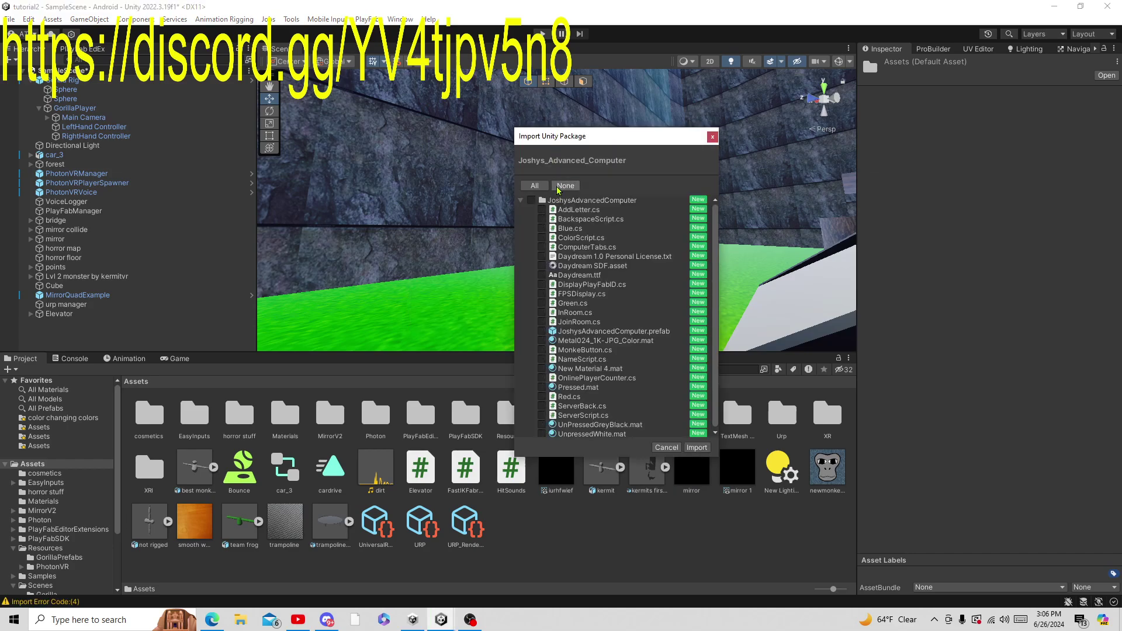
pyautogui.click(695, 448)
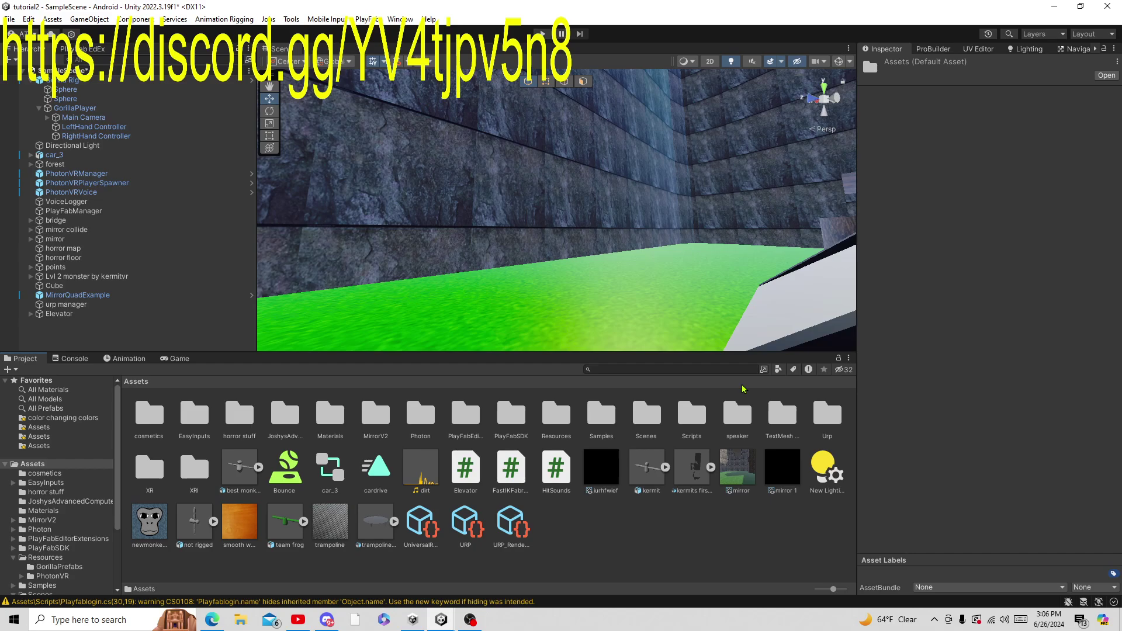
# Step: Clear the console's dismissible messages and examine the remaining NameScript compile errors
pyautogui.click(65, 362)
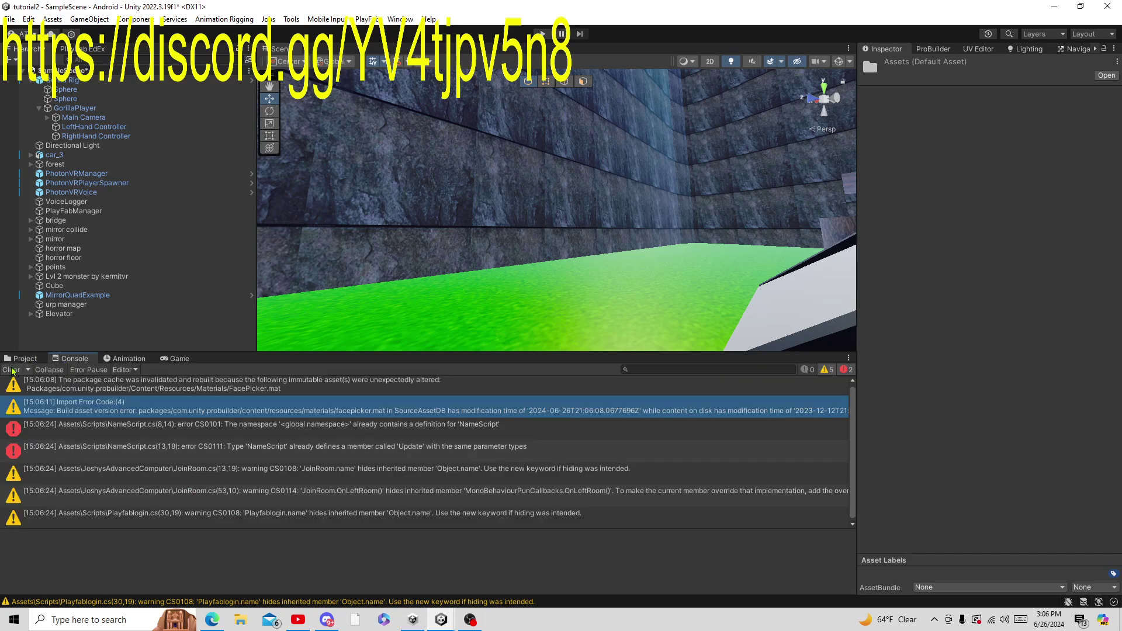
pyautogui.click(12, 371)
pyautogui.click(26, 362)
pyautogui.click(59, 363)
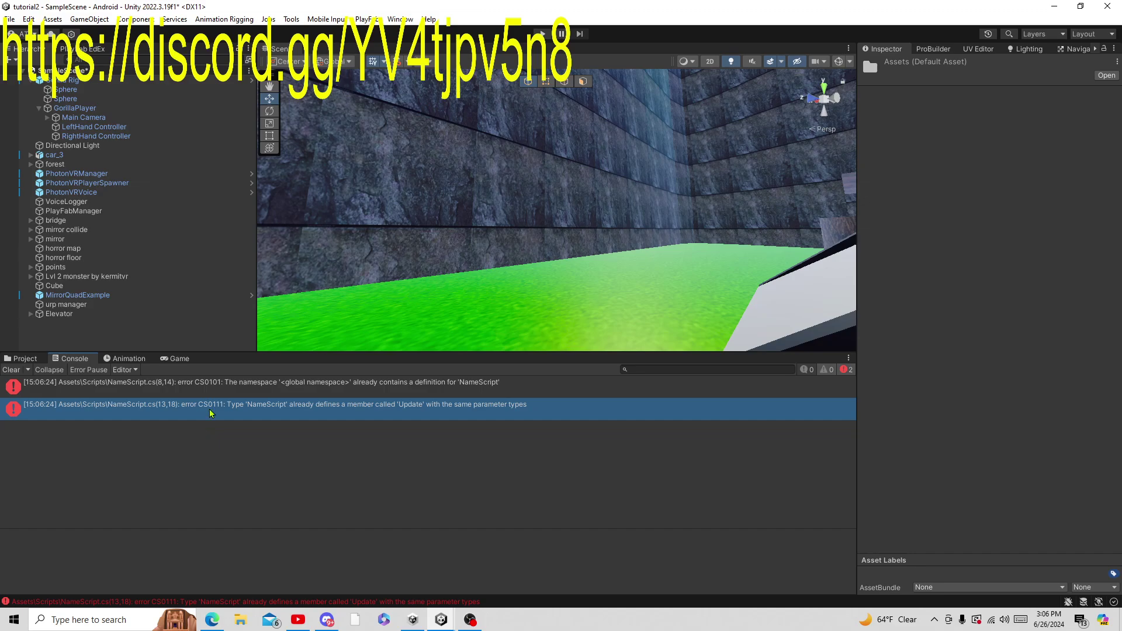
pyautogui.click(232, 391)
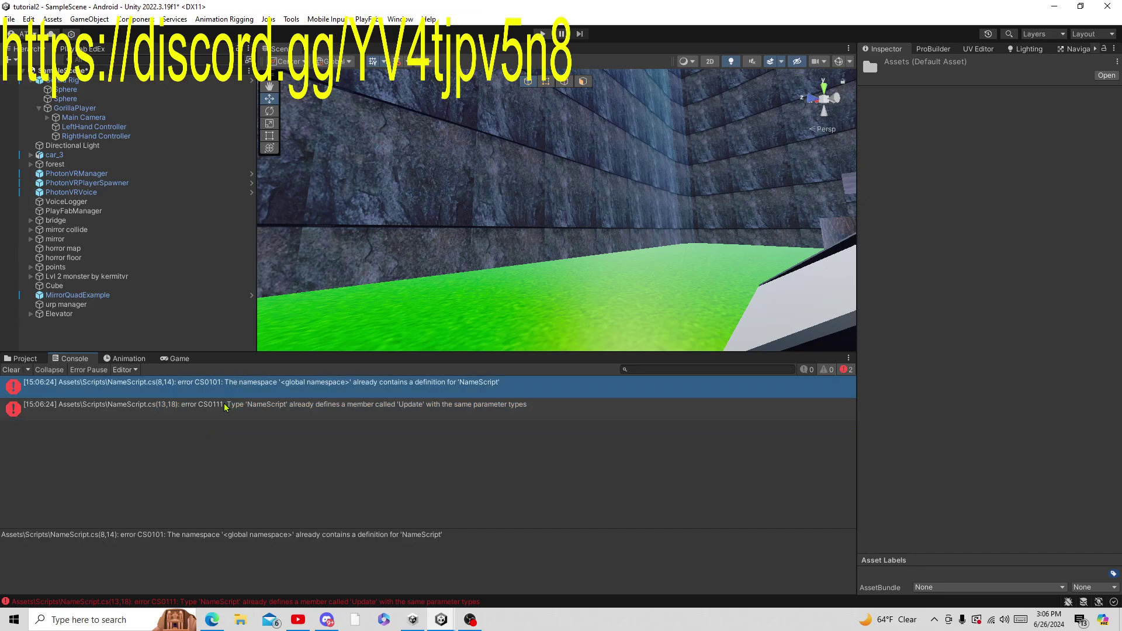
pyautogui.click(226, 408)
# Step: Search the assets for "name script" and delete the duplicate NameScript located in Assets/Scripts
pyautogui.click(17, 361)
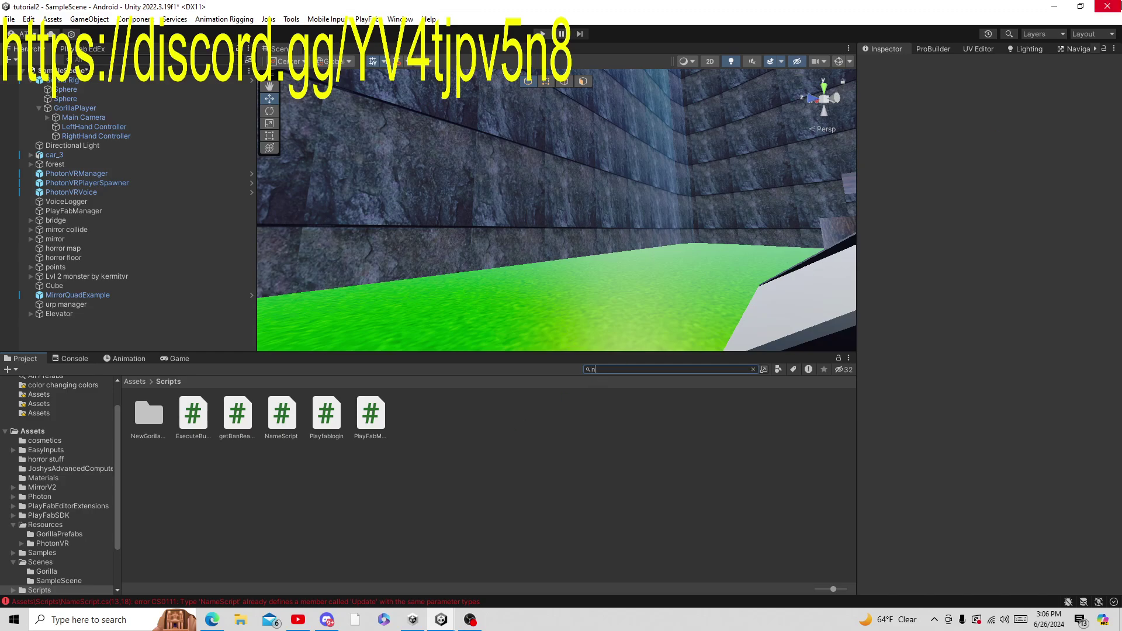
pyautogui.write('name script')
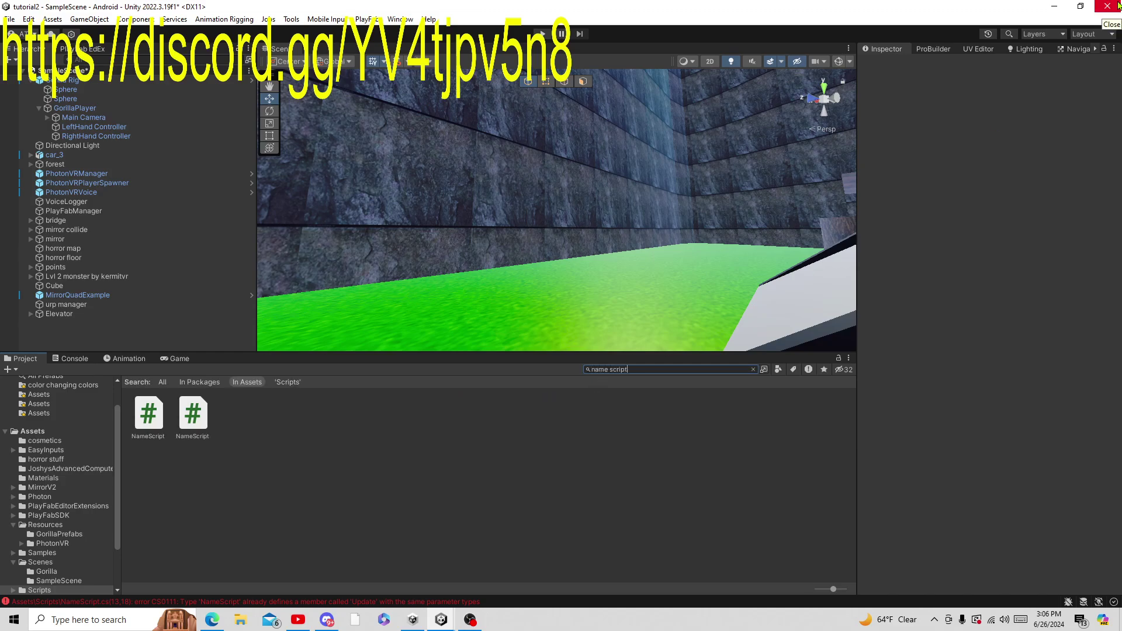
pyautogui.rightClick(196, 415)
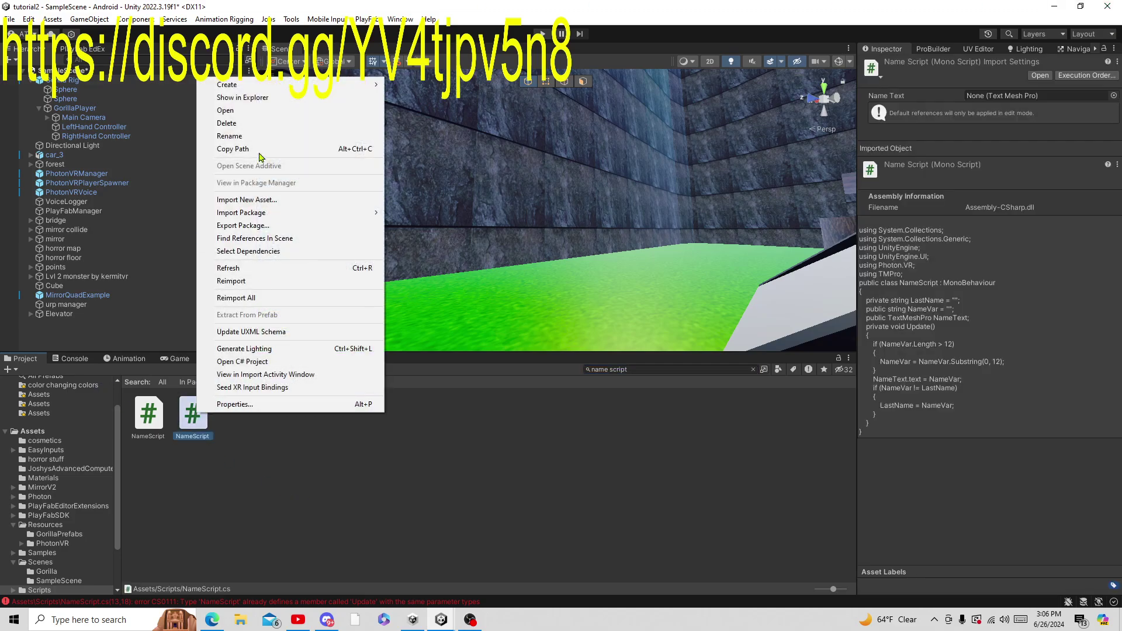
pyautogui.click(273, 138)
pyautogui.rightClick(191, 430)
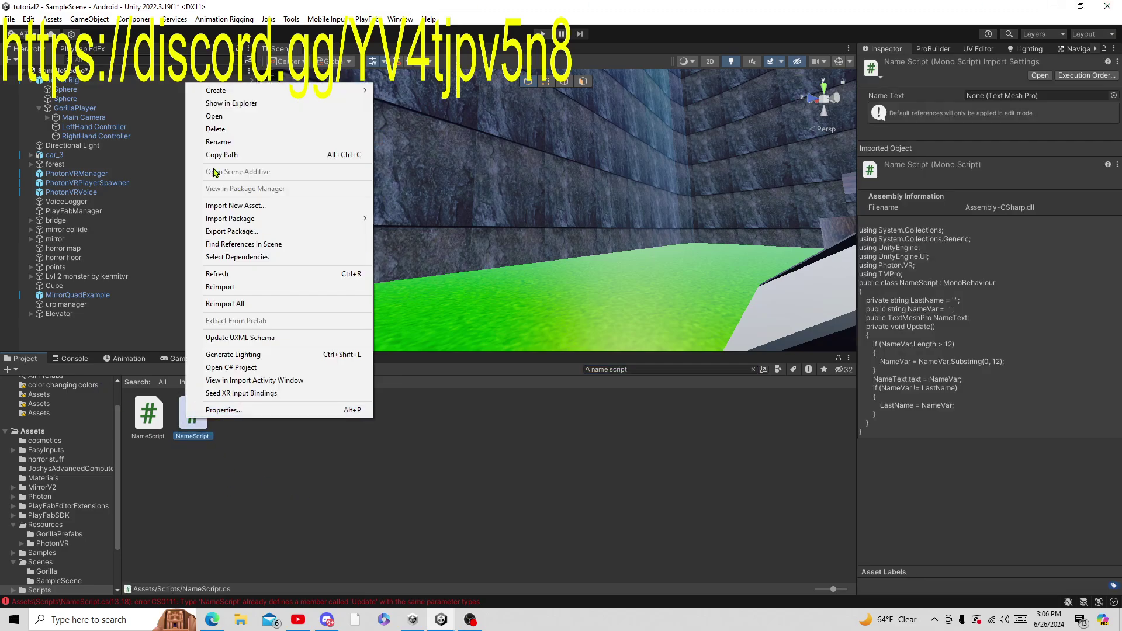
pyautogui.click(246, 130)
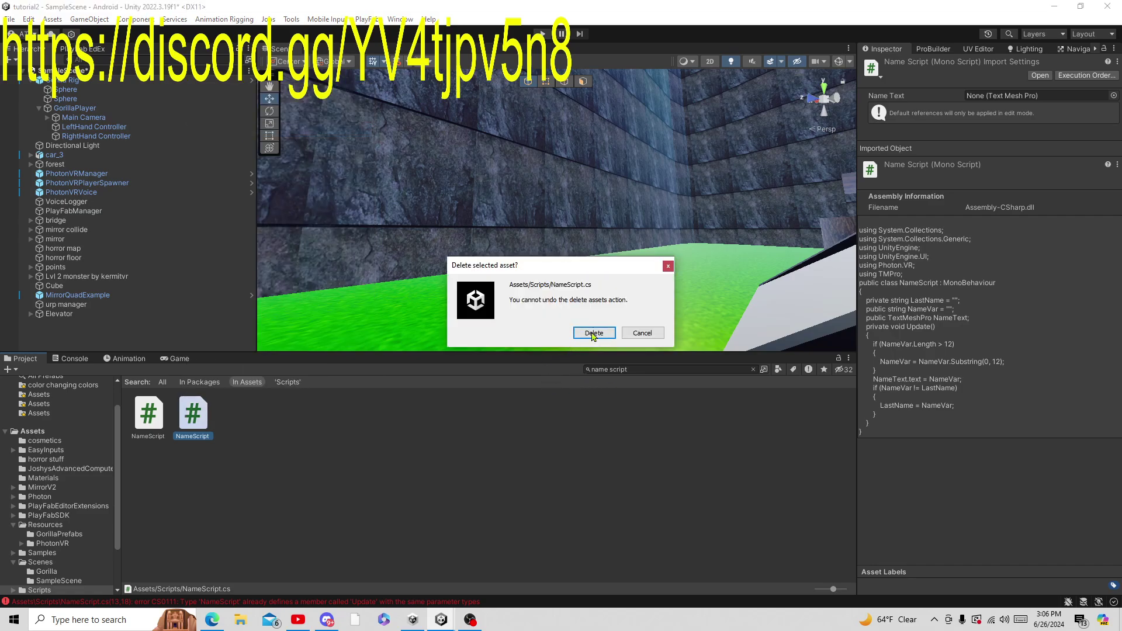
pyautogui.click(594, 333)
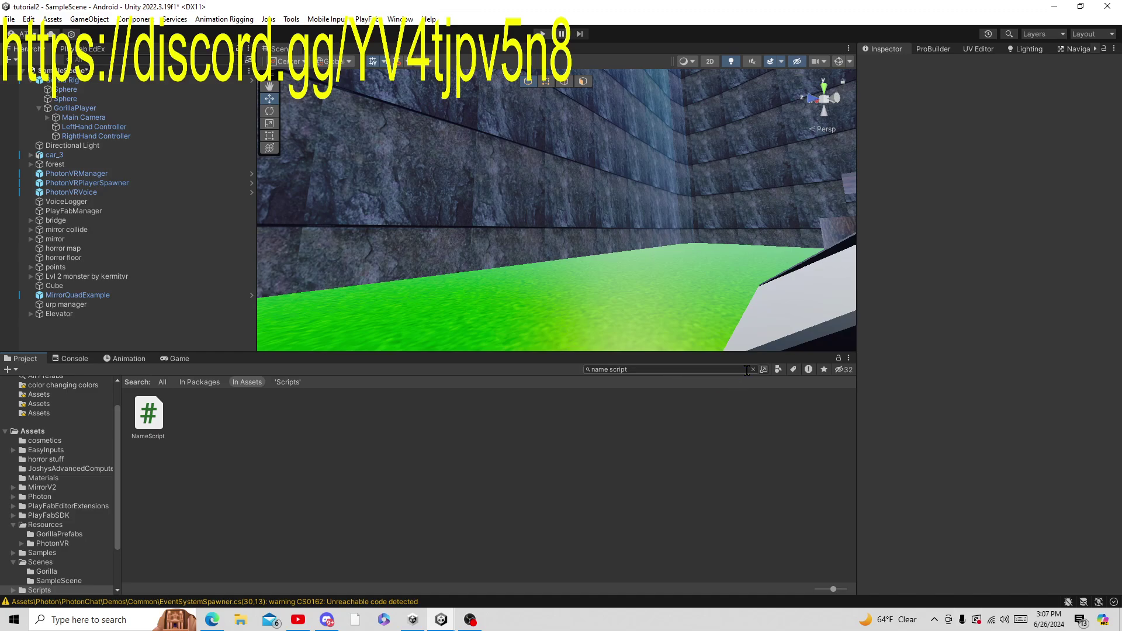
# Step: Clear the remaining console warnings and return to the root Assets folder
pyautogui.click(39, 433)
pyautogui.click(82, 359)
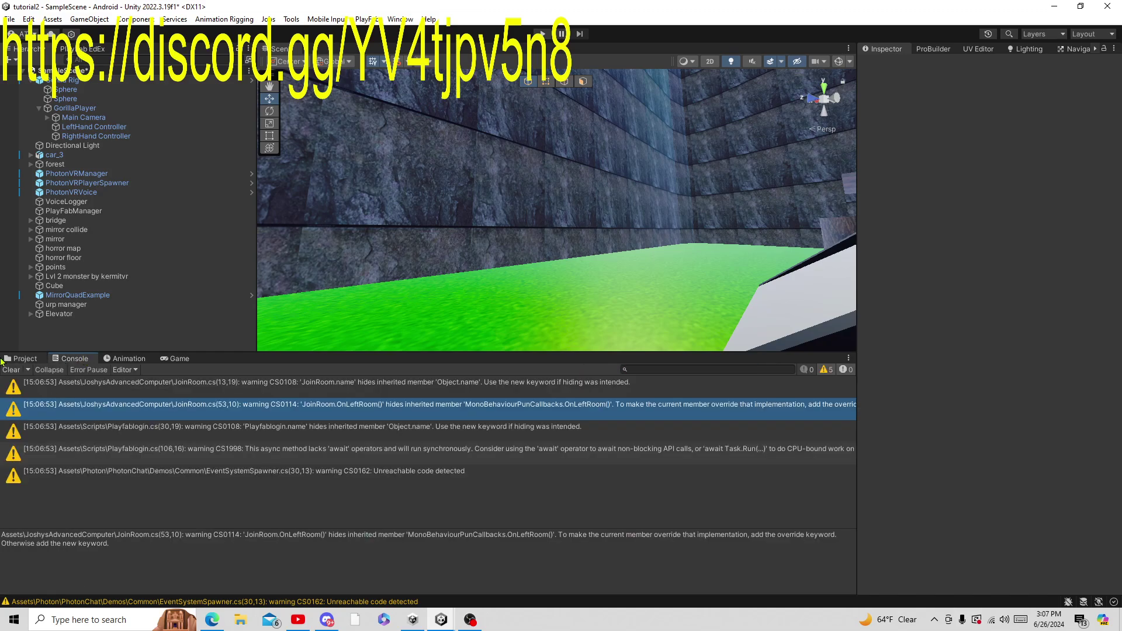
pyautogui.click(12, 370)
pyautogui.click(24, 362)
# Step: Place the JoshysAdvancedComputer prefab from its imported folder onto the grass in the scene
pyautogui.moveTo(384, 171); pyautogui.dragTo(458, 265, button='right')
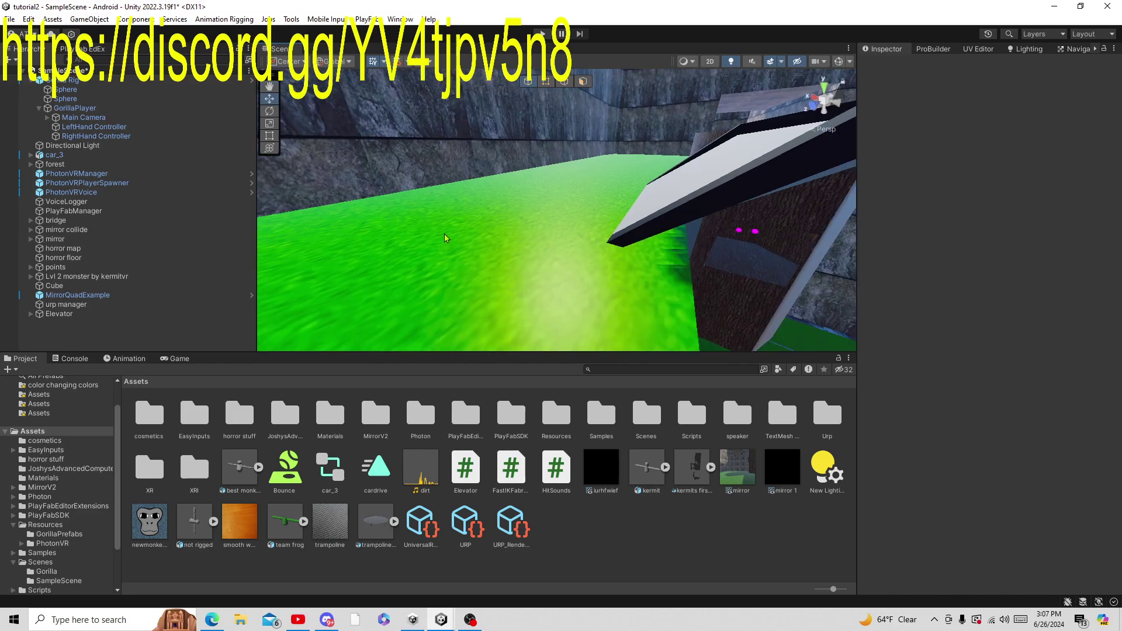
pyautogui.moveTo(457, 264); pyautogui.dragTo(483, 252, button='middle')
pyautogui.moveTo(483, 252); pyautogui.dragTo(261, 299, button='right')
pyautogui.doubleClick(287, 413)
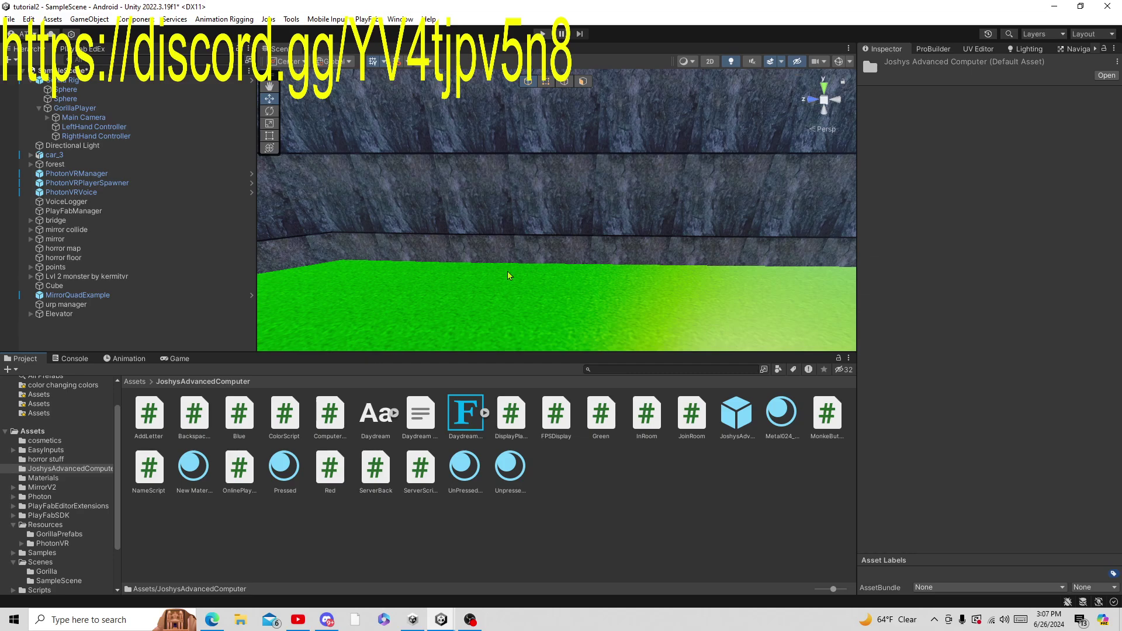
pyautogui.moveTo(512, 205); pyautogui.dragTo(522, 243, button='right')
pyautogui.moveTo(744, 422); pyautogui.dragTo(726, 273)
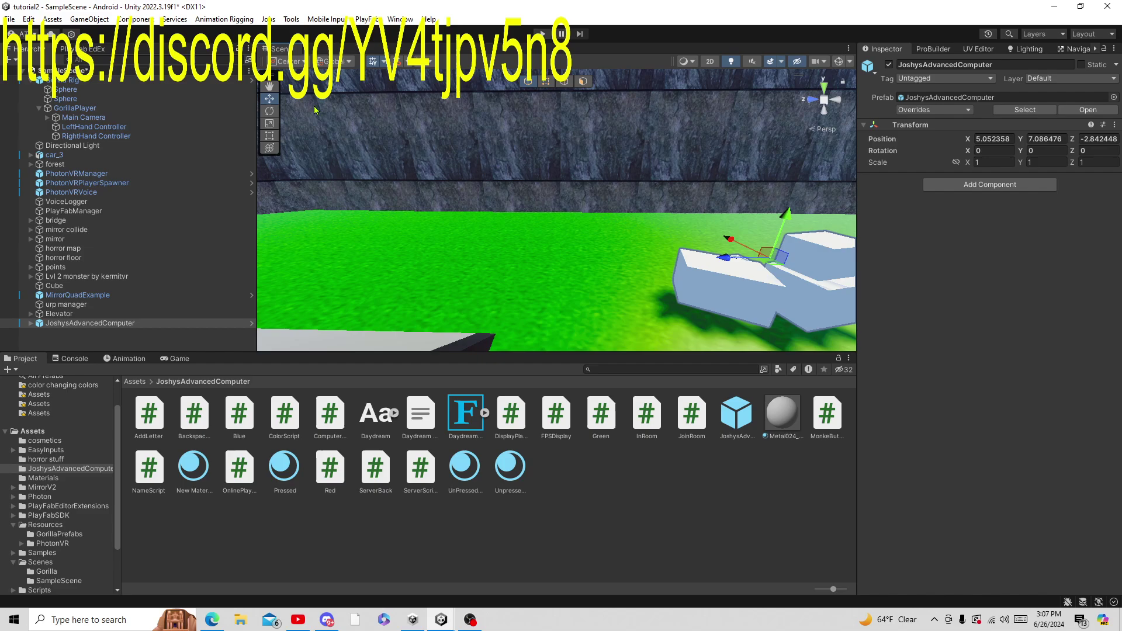
# Step: Rotate the computer to -165 degrees about Y and move it to about X 5.19, Z -2.70
pyautogui.click(268, 112)
pyautogui.moveTo(497, 216); pyautogui.dragTo(608, 234, button='right')
pyautogui.moveTo(635, 229); pyautogui.dragTo(897, 196)
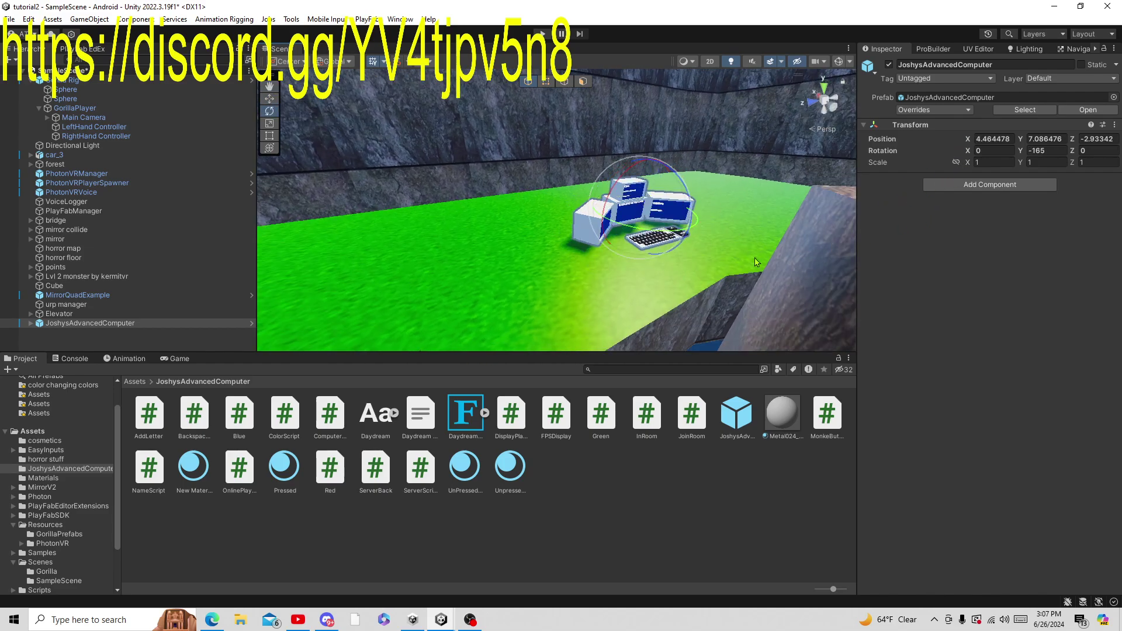
pyautogui.moveTo(578, 316)
pyautogui.mouseDown(button='middle')
pyautogui.moveTo(536, 318)
pyautogui.moveTo(582, 324)
pyautogui.mouseUp(button='middle')
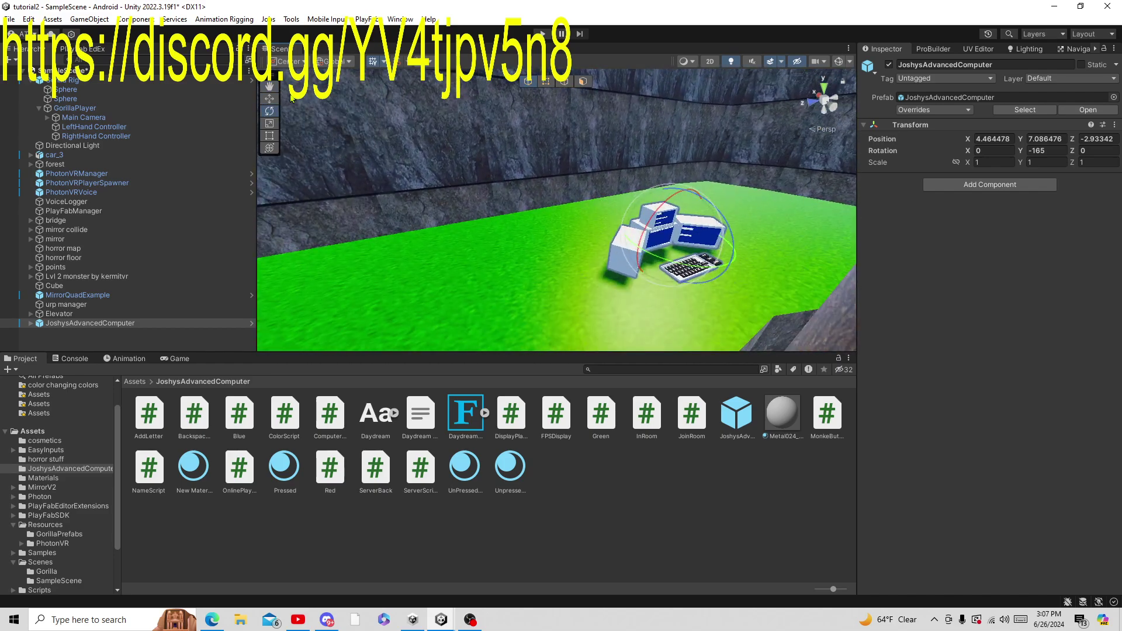
pyautogui.press('w')
pyautogui.moveTo(674, 252); pyautogui.dragTo(615, 236)
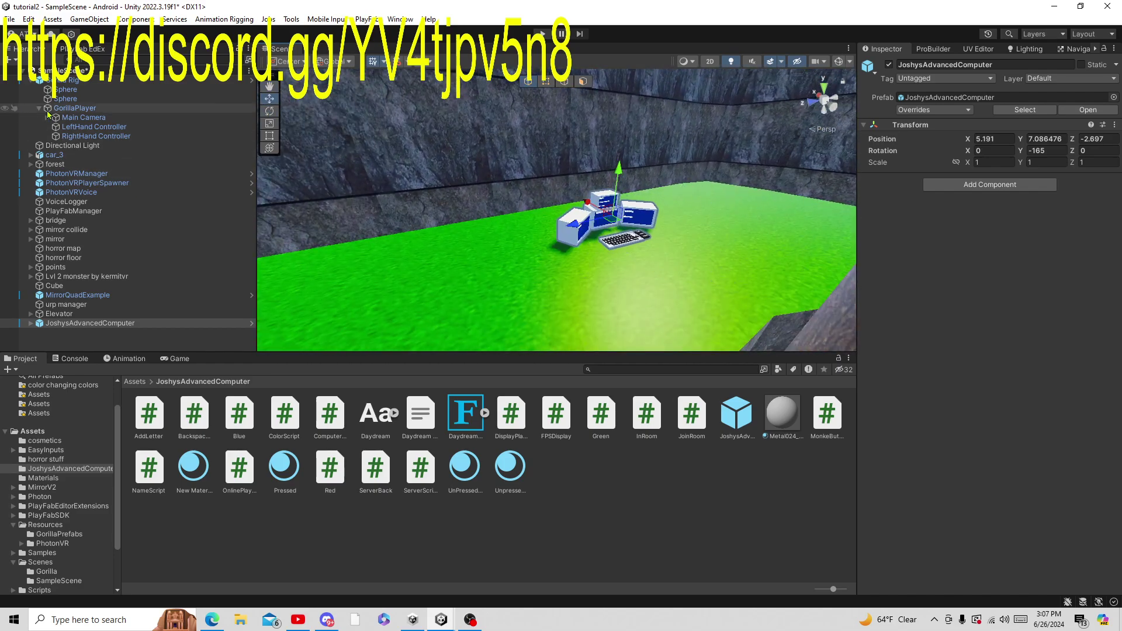
pyautogui.click(9, 60)
pyautogui.moveTo(77, 127)
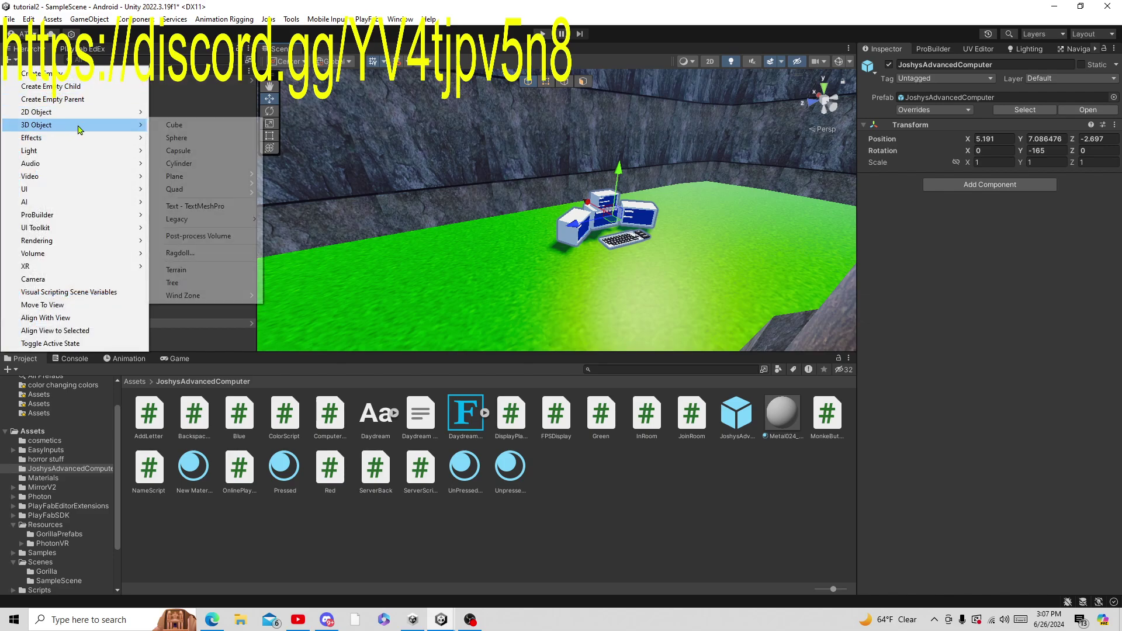
pyautogui.click(909, 34)
# Step: Draw a ProBuilder cube as a long, low table block on the grass beside the computer
pyautogui.click(933, 50)
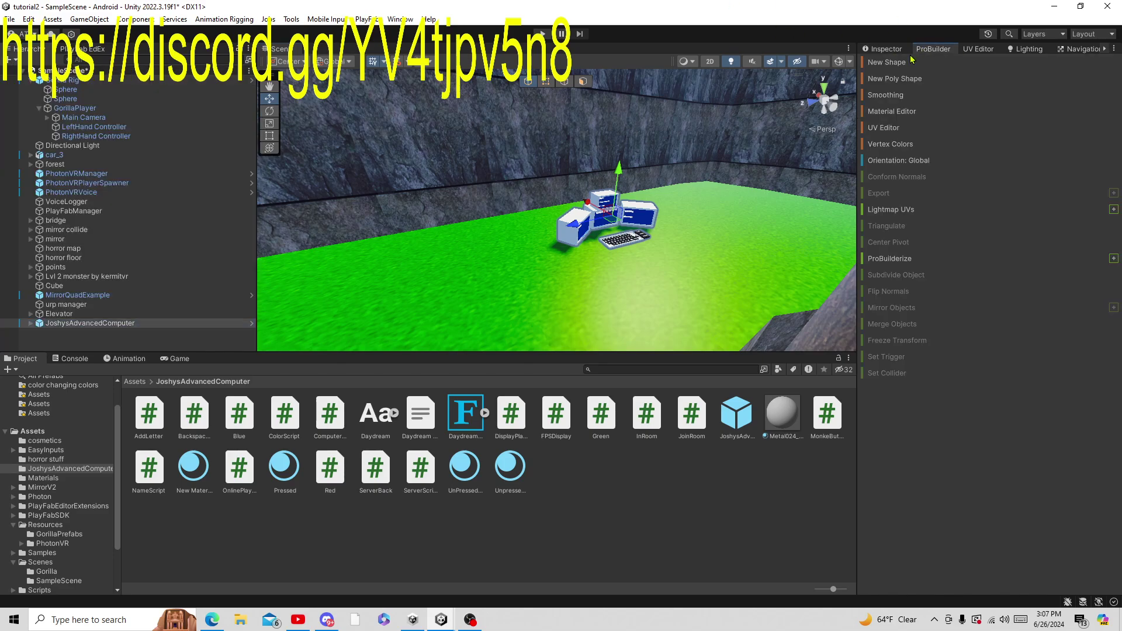
pyautogui.click(912, 62)
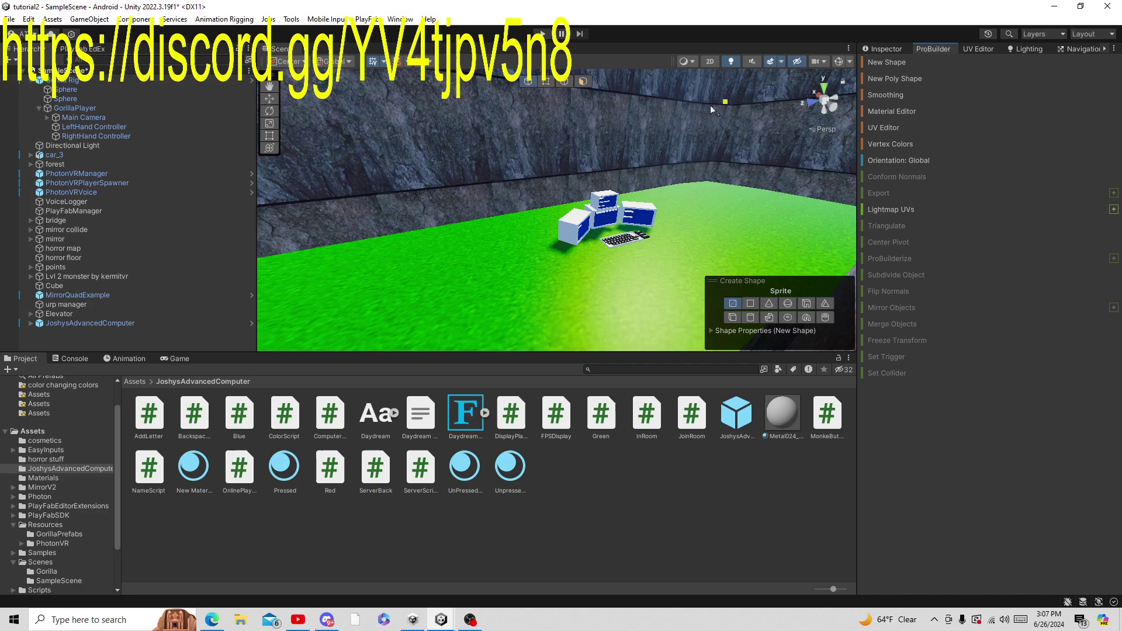
pyautogui.click(734, 318)
pyautogui.moveTo(462, 140); pyautogui.dragTo(401, 178, button='right')
pyautogui.press('w')
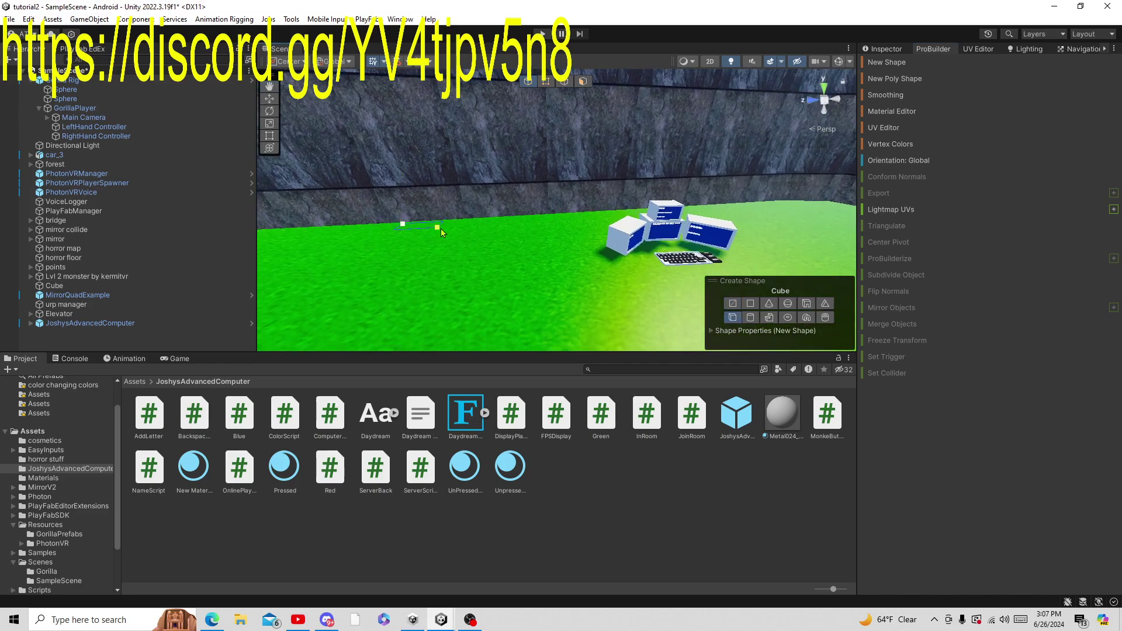
pyautogui.moveTo(540, 242); pyautogui.dragTo(580, 234)
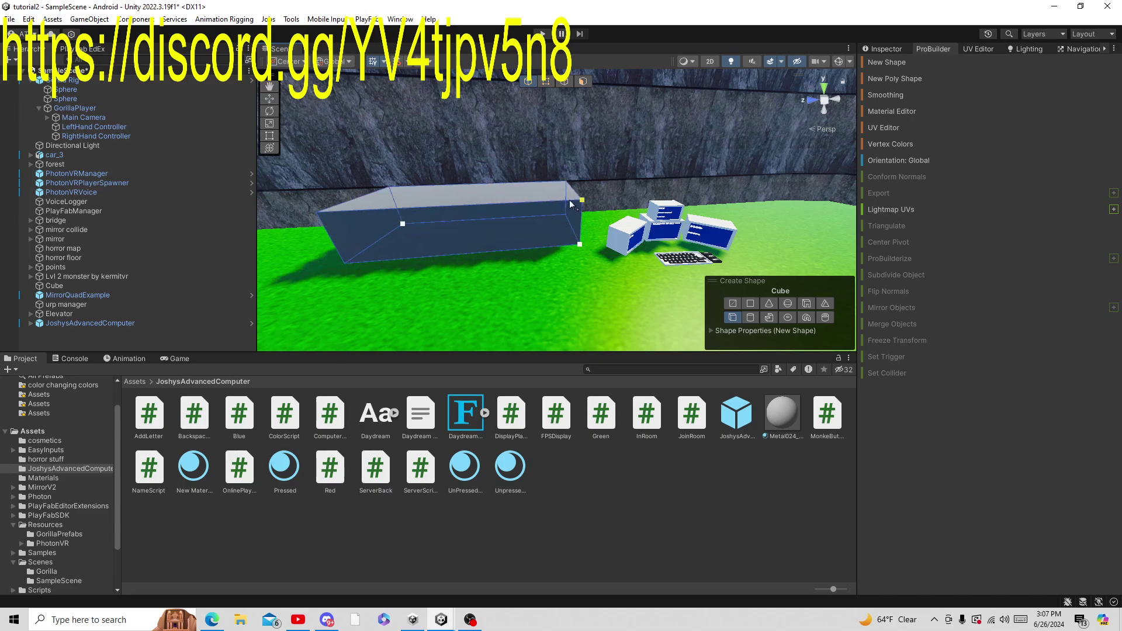
pyautogui.click(571, 203)
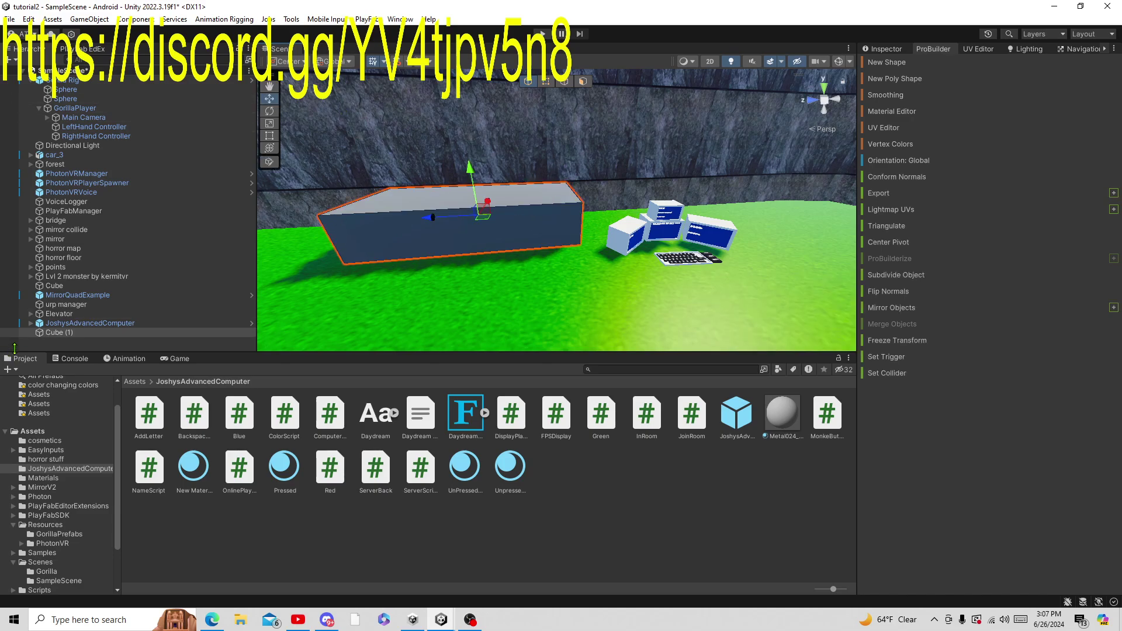
# Step: Move the computer onto the table block and rotate it to about -171 degrees about Y
pyautogui.click(647, 262)
pyautogui.moveTo(675, 240); pyautogui.dragTo(493, 228)
pyautogui.moveTo(475, 187); pyautogui.dragTo(470, 135)
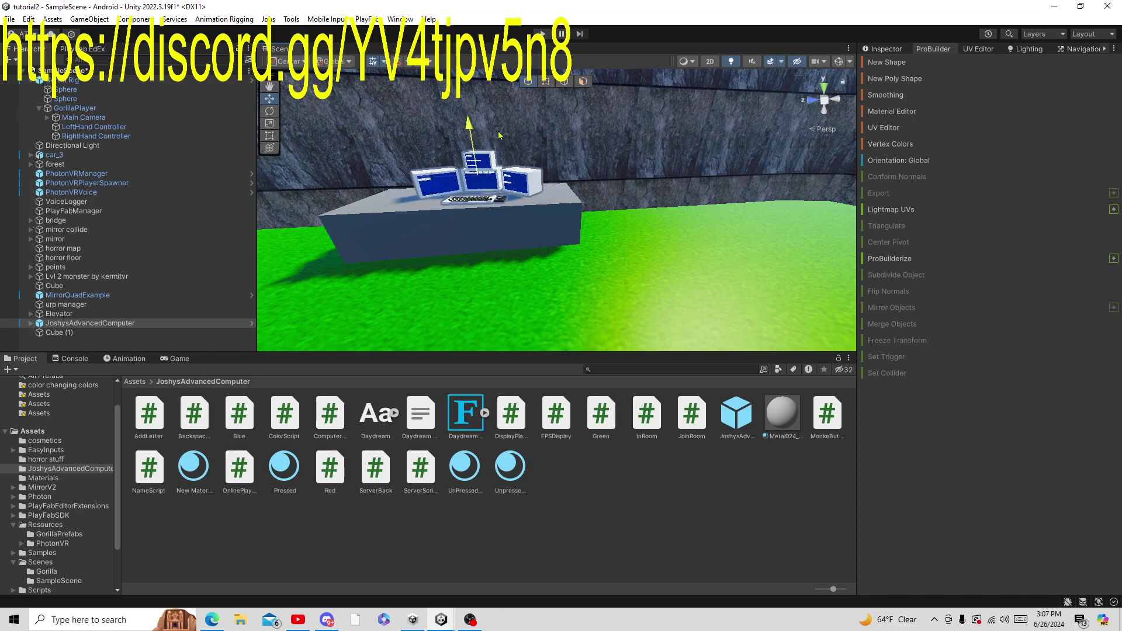
pyautogui.click(269, 111)
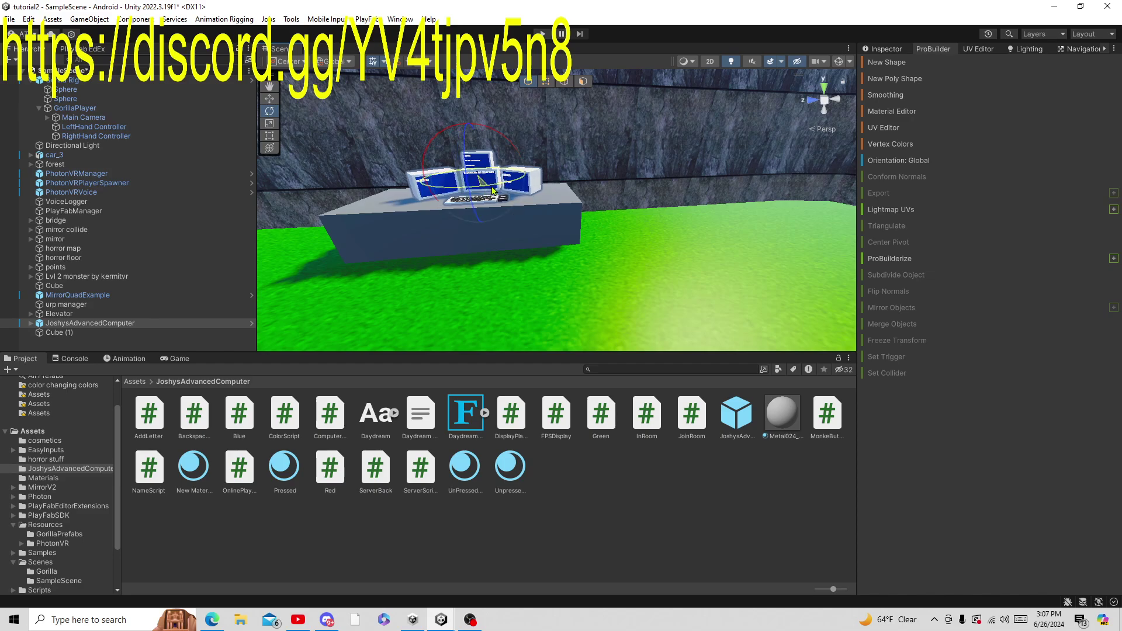
pyautogui.click(887, 48)
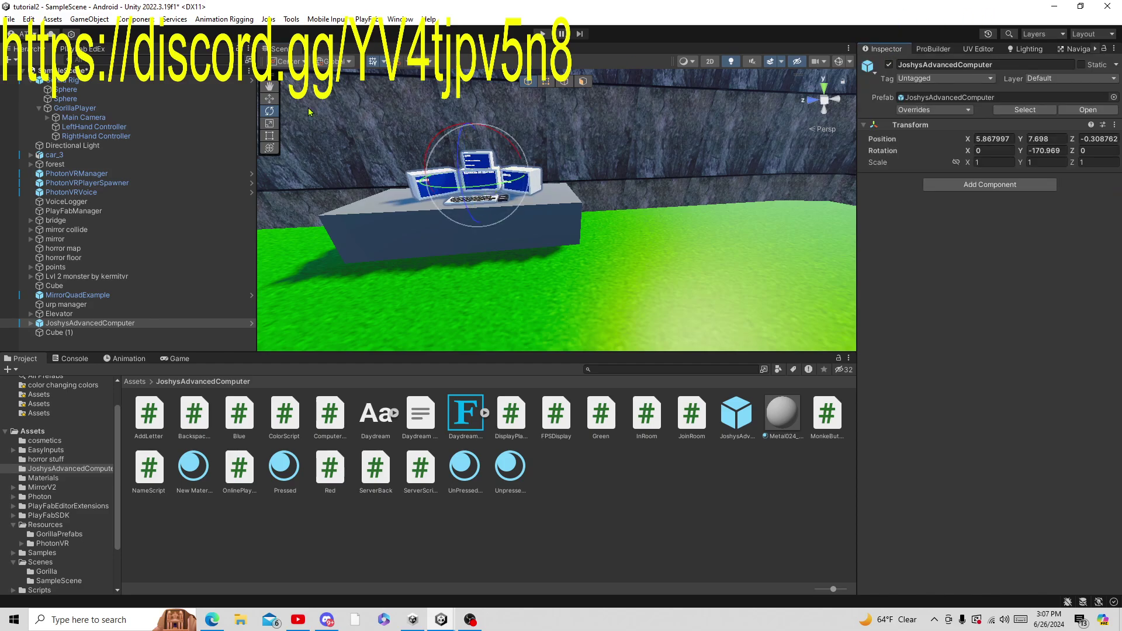
# Step: Scale the computer uniformly to about 1.47 and reposition it on the table block at about X 5.82, Y 7.88
pyautogui.click(269, 123)
pyautogui.moveTo(475, 175); pyautogui.dragTo(500, 183)
pyautogui.click(270, 98)
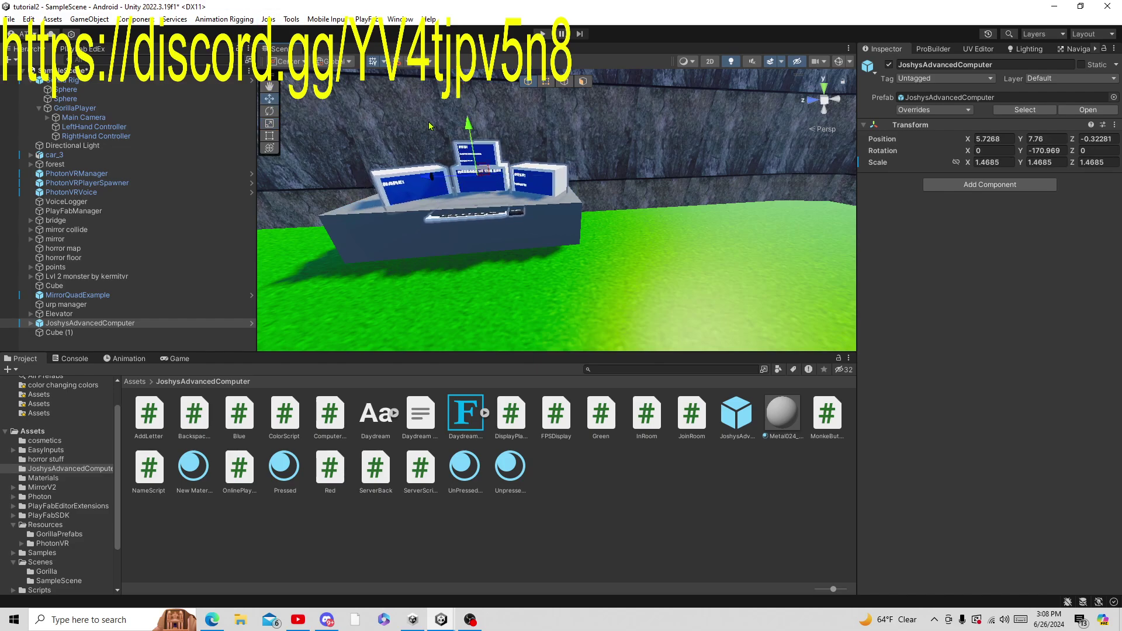
pyautogui.moveTo(468, 126); pyautogui.dragTo(469, 115)
pyautogui.moveTo(468, 126); pyautogui.dragTo(586, 160, button='right')
pyautogui.moveTo(531, 132)
pyautogui.mouseDown()
pyautogui.moveTo(553, 154)
pyautogui.moveTo(520, 128)
pyautogui.mouseUp()
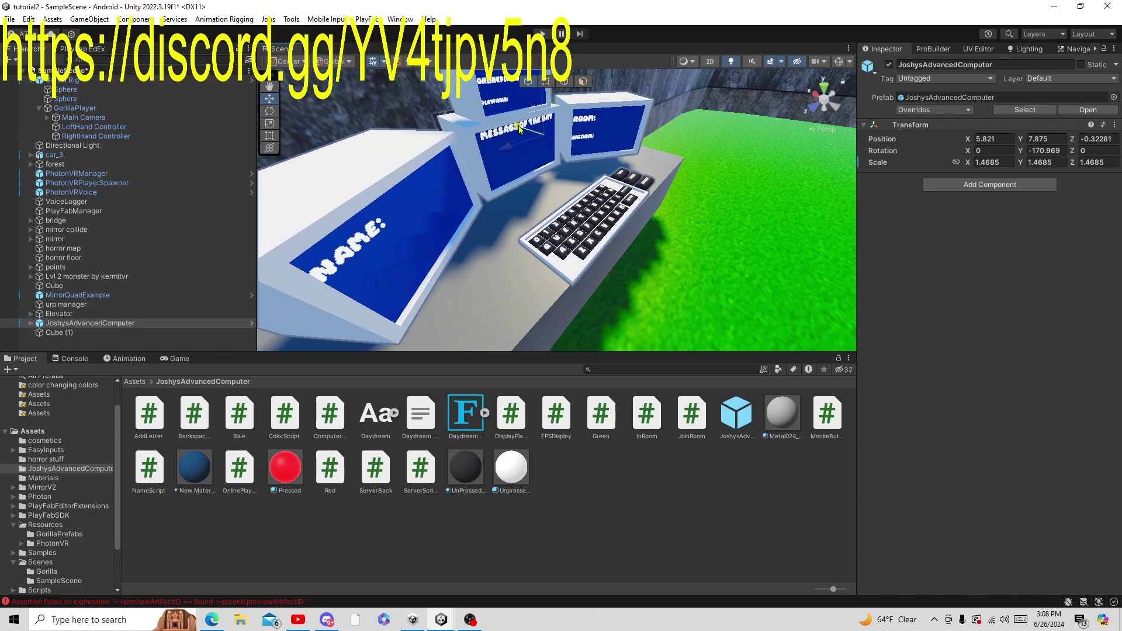
# Step: Inspect the computer's monitors and keyboard up close and check the console for errors
pyautogui.click(735, 492)
pyautogui.moveTo(433, 221); pyautogui.dragTo(625, 146, button='right')
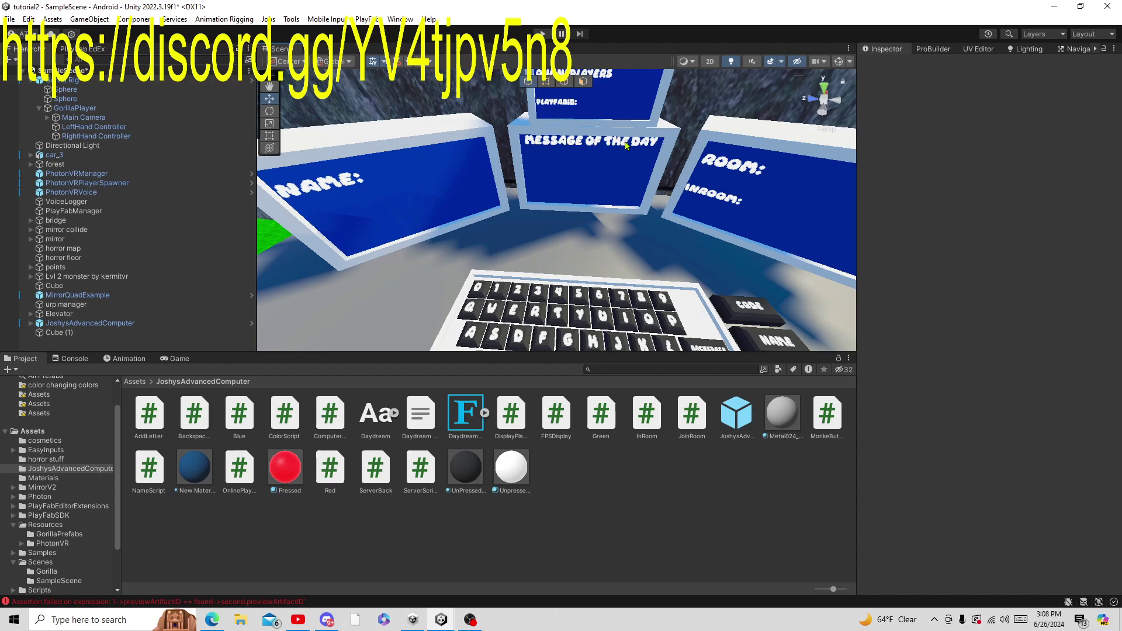
pyautogui.moveTo(626, 135); pyautogui.dragTo(625, 111, button='middle')
pyautogui.click(70, 359)
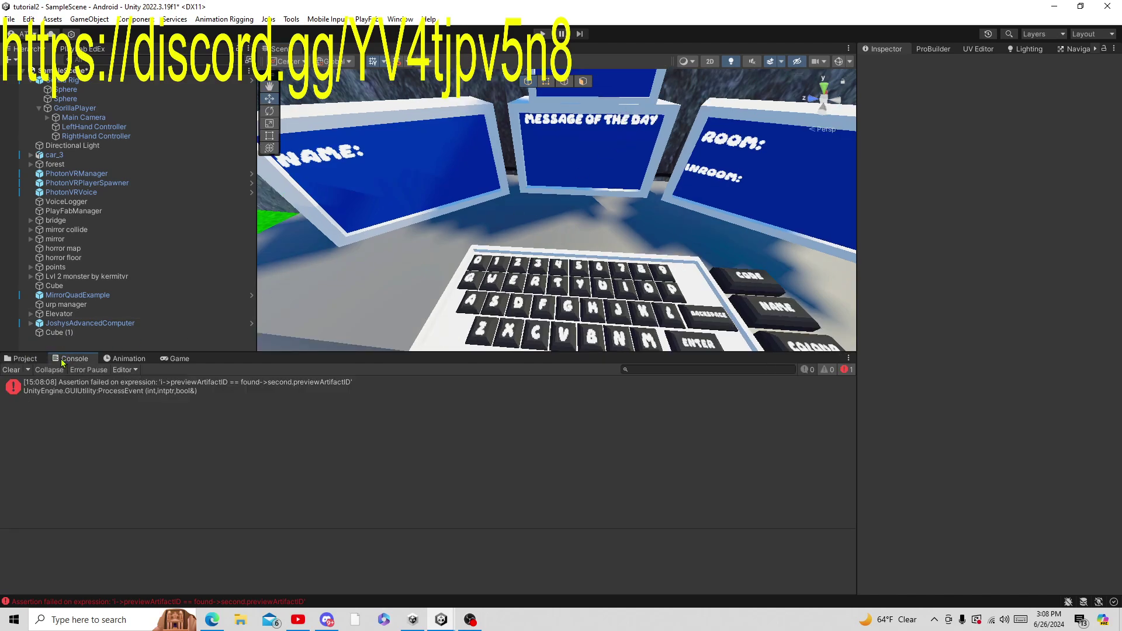
pyautogui.click(22, 358)
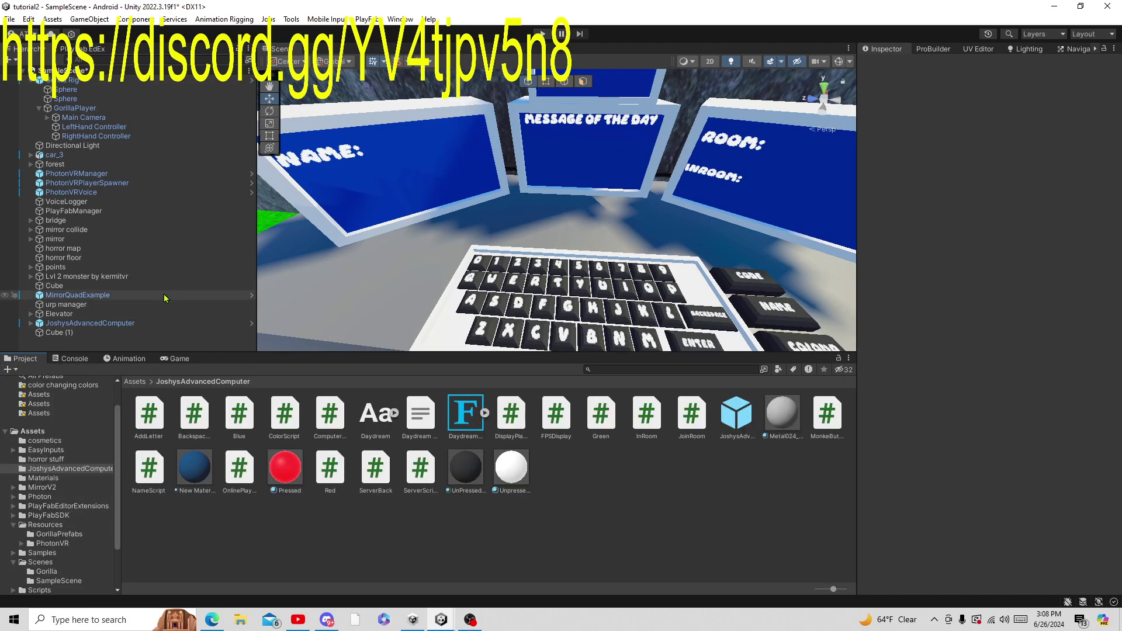
# Step: Deactivate the NameKeyboard object inside the KeyBoards group of JoshysAdvancedComputer
pyautogui.click(35, 325)
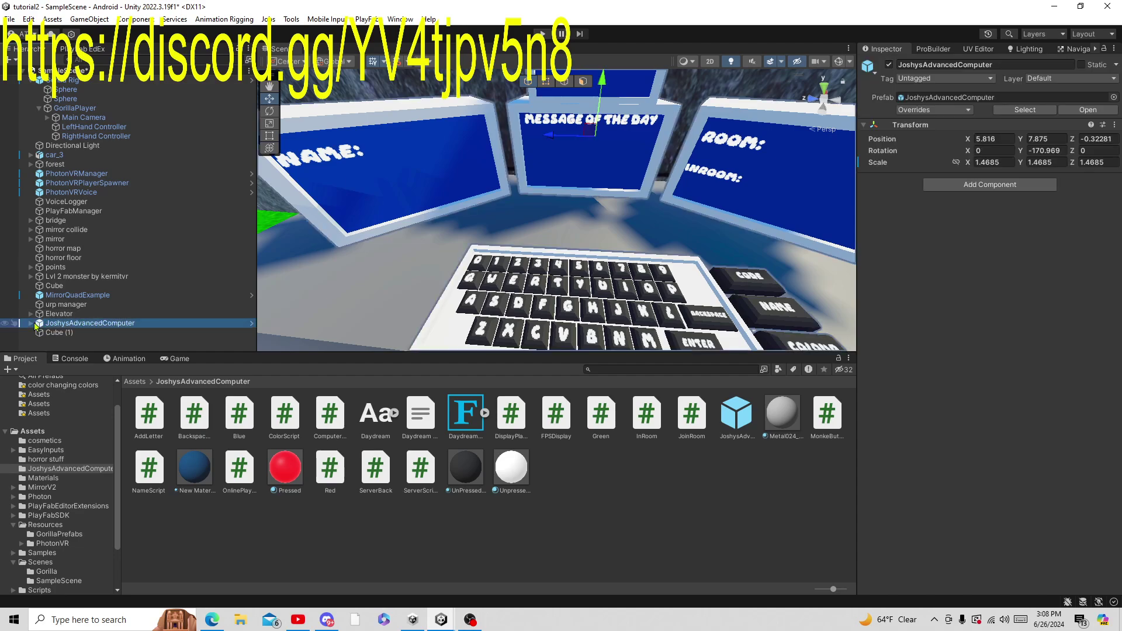
pyautogui.click(32, 324)
pyautogui.click(68, 337)
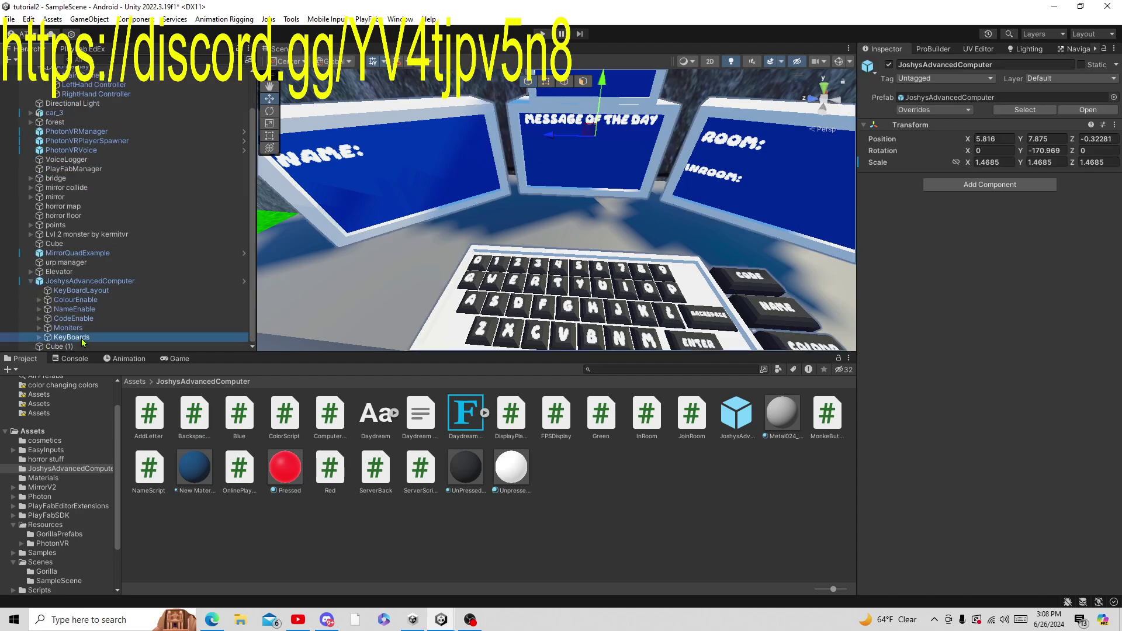
pyautogui.scroll(-1, 117, 292)
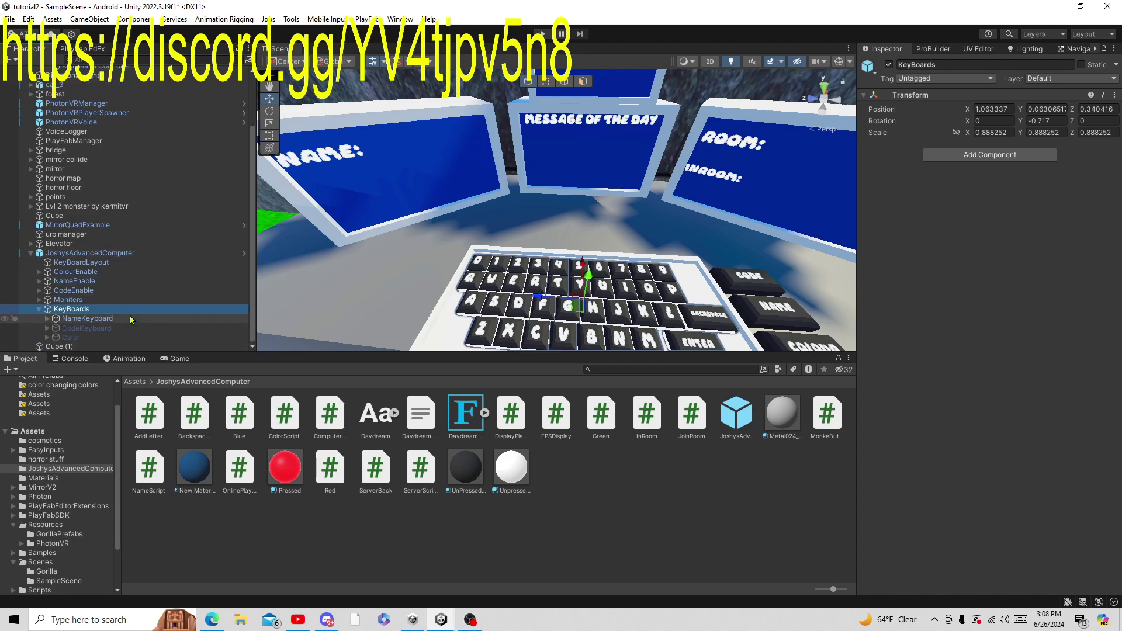
pyautogui.click(88, 318)
pyautogui.click(889, 65)
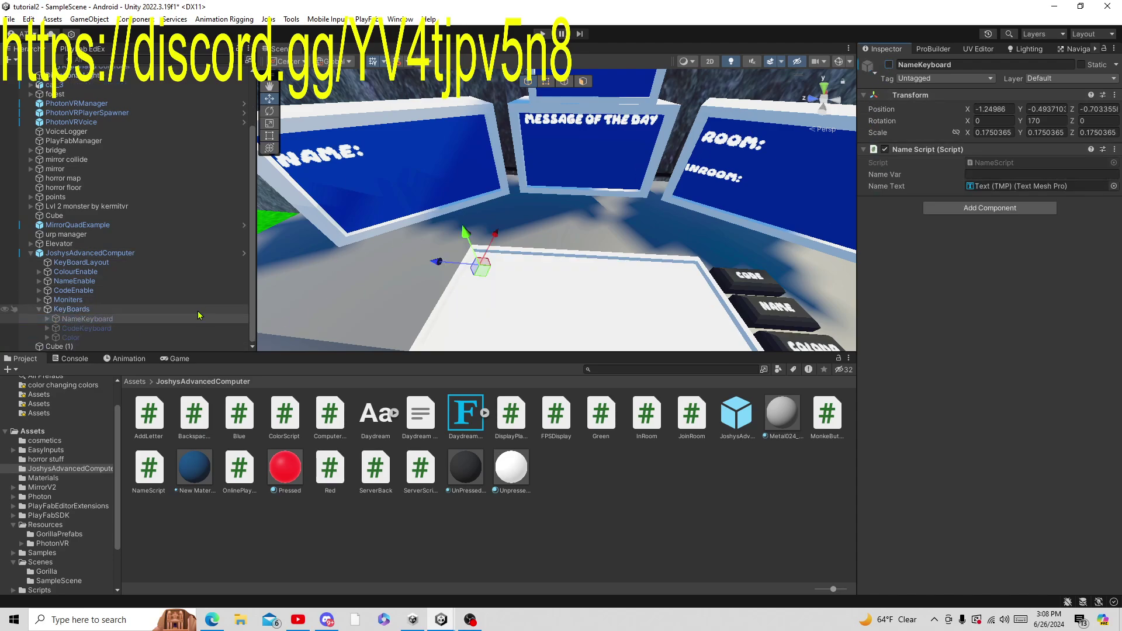
# Step: Activate CodeKeyboard to preview its keys and deactivate it again
pyautogui.click(159, 331)
pyautogui.click(889, 64)
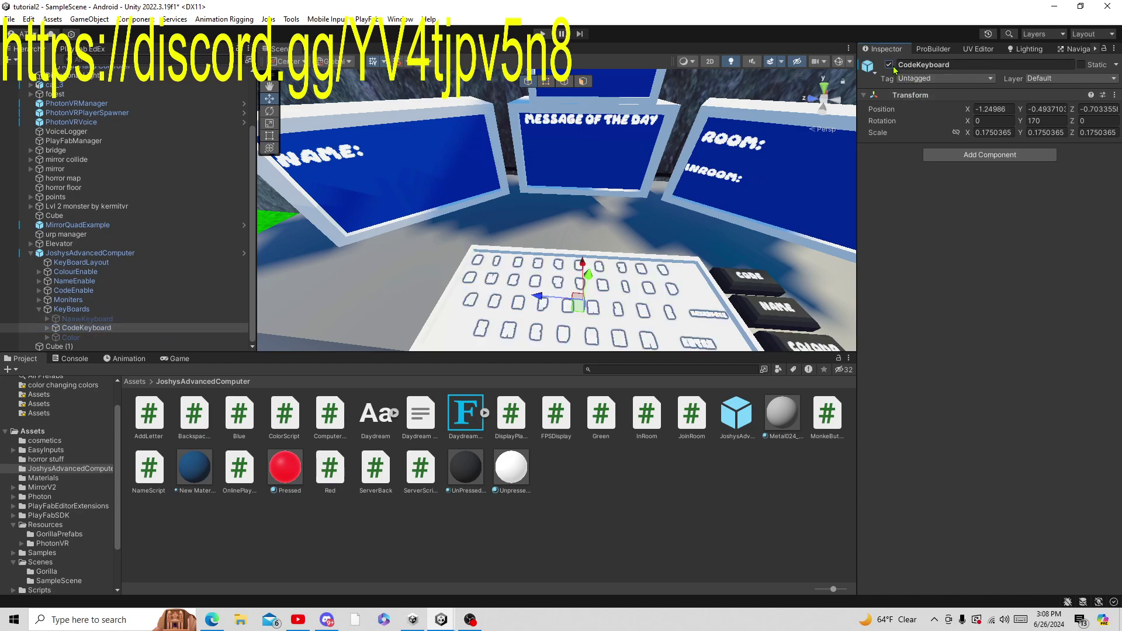
pyautogui.click(888, 65)
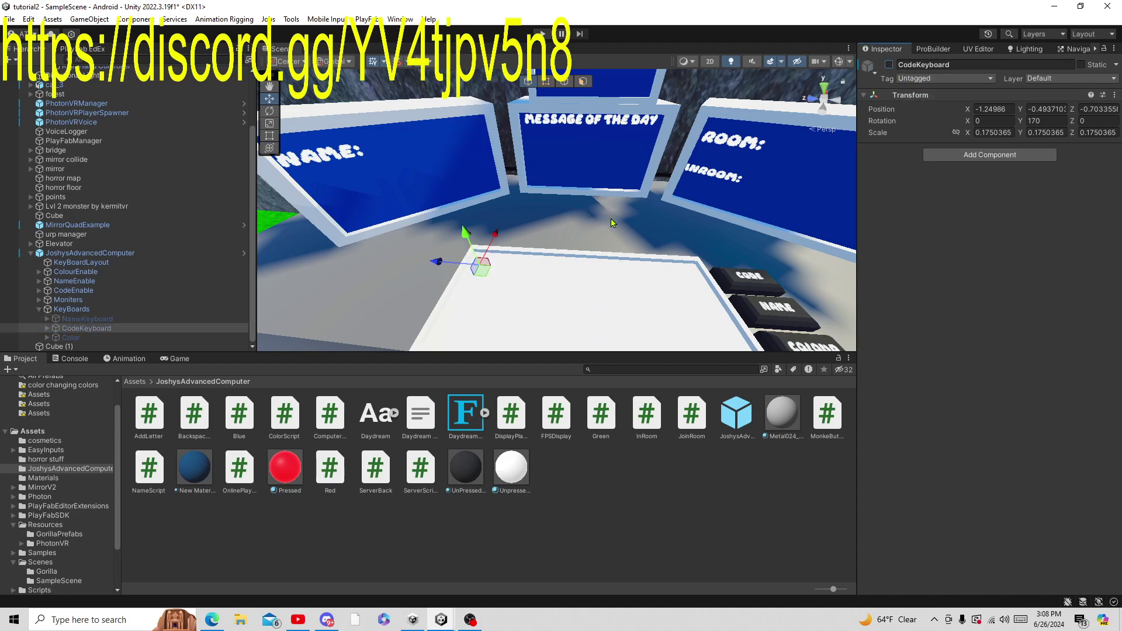
# Step: Duplicate CodeKeyboard inside the KeyBoards group and delete the original
pyautogui.click(79, 320)
pyautogui.click(93, 331)
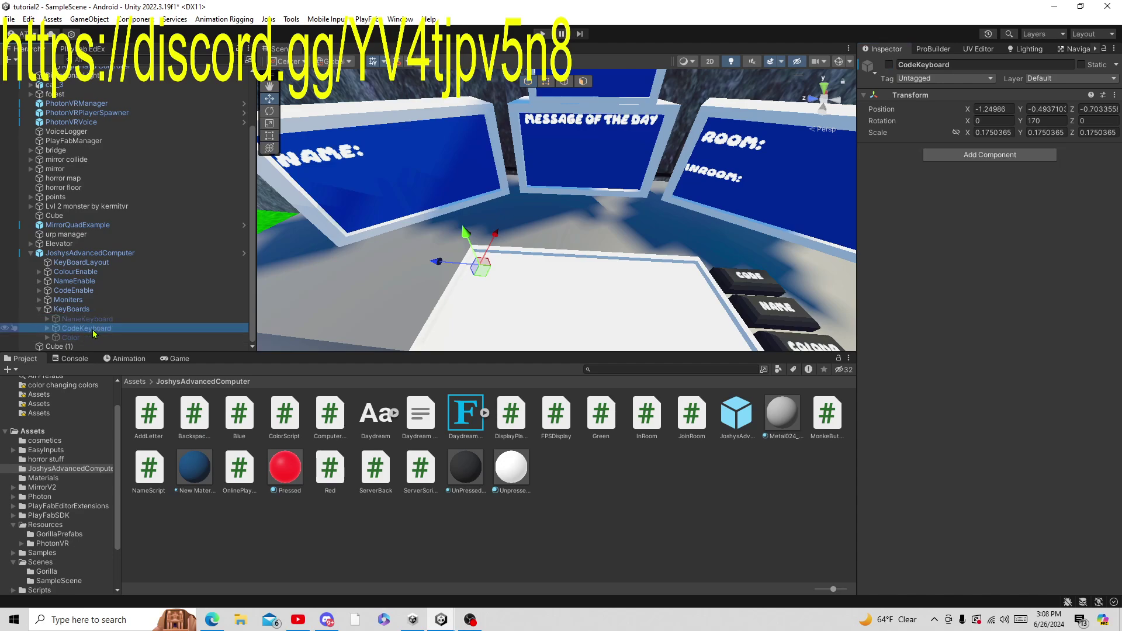
pyautogui.hotkey('ctrl', 'd')
pyautogui.rightClick(94, 329)
pyautogui.click(146, 228)
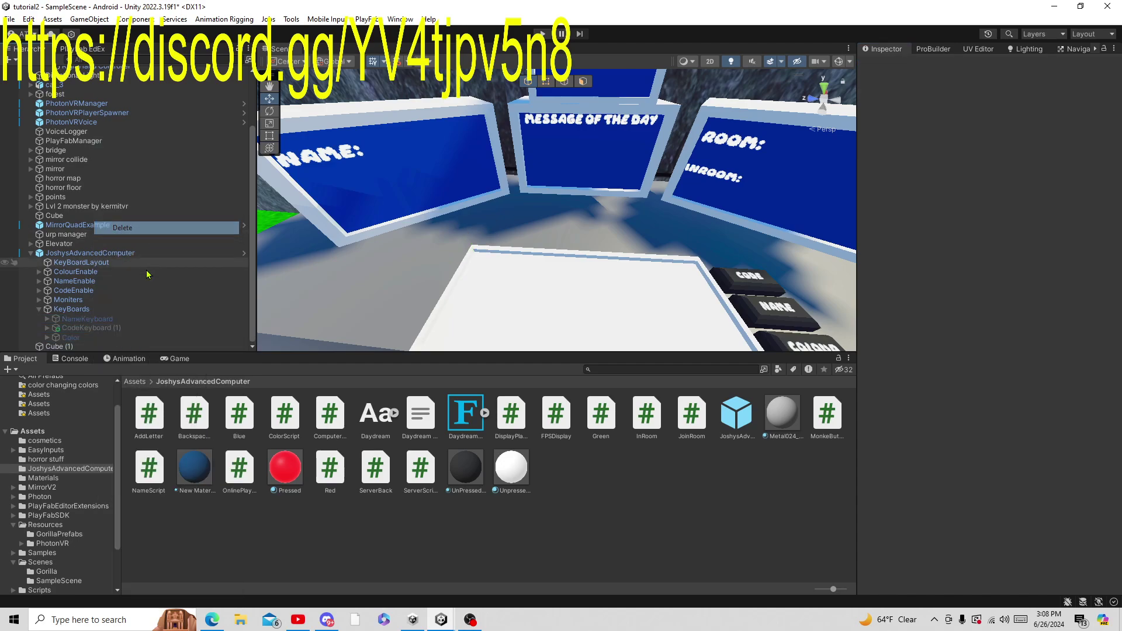
# Step: Preview the CodeKeyboard (1) copy by toggling it, delete it, and undo the deletion
pyautogui.click(87, 327)
pyautogui.click(889, 65)
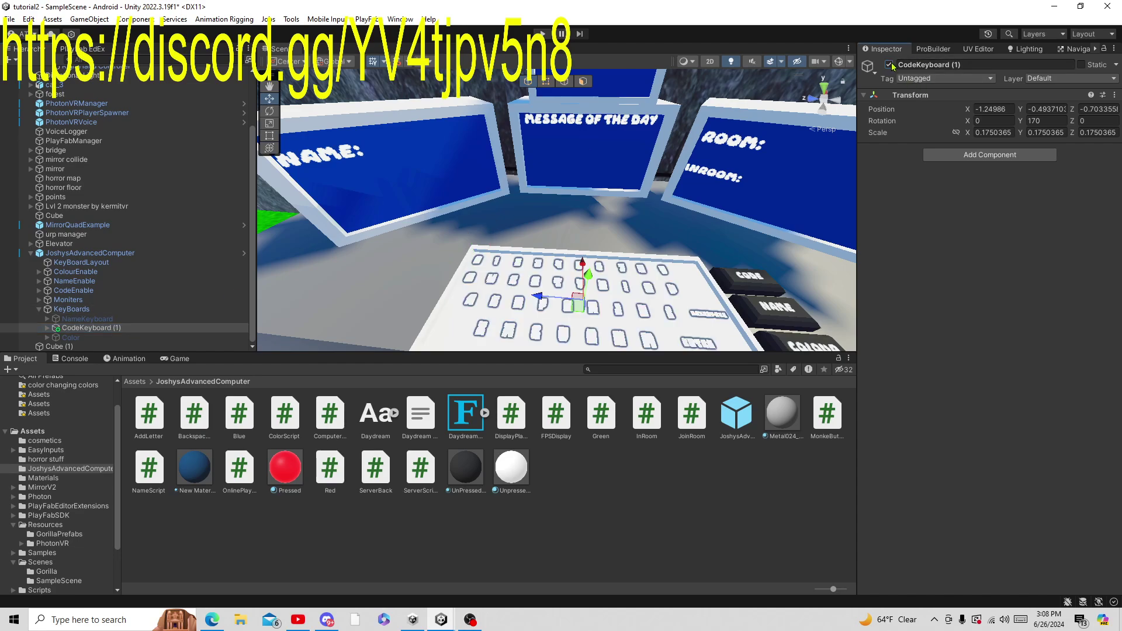
pyautogui.click(891, 65)
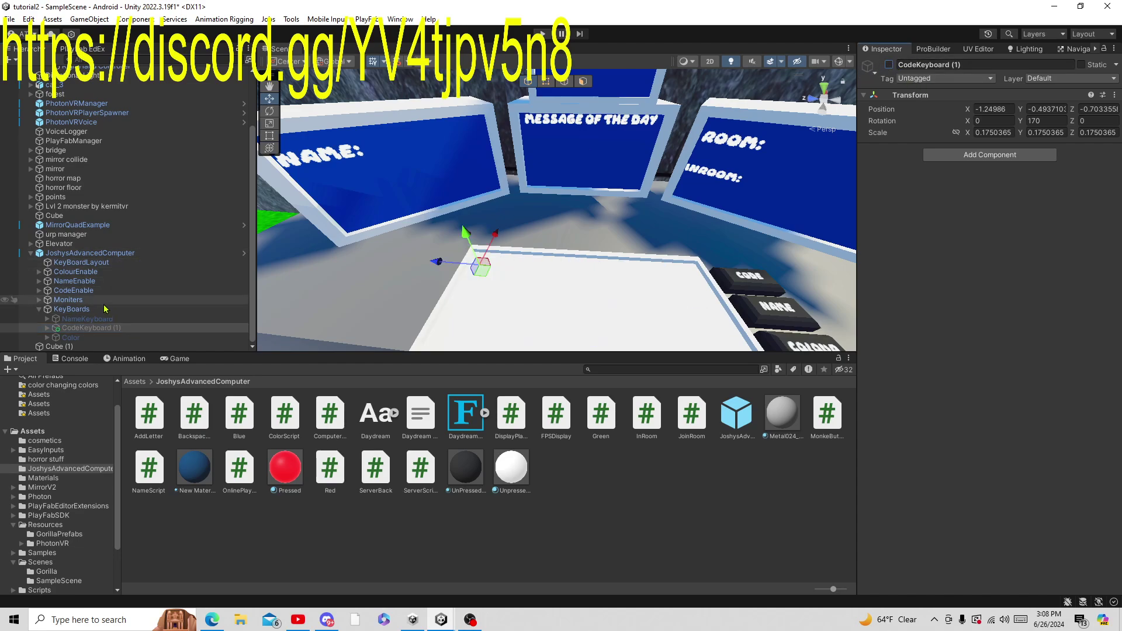
pyautogui.click(86, 344)
pyautogui.rightClick(88, 329)
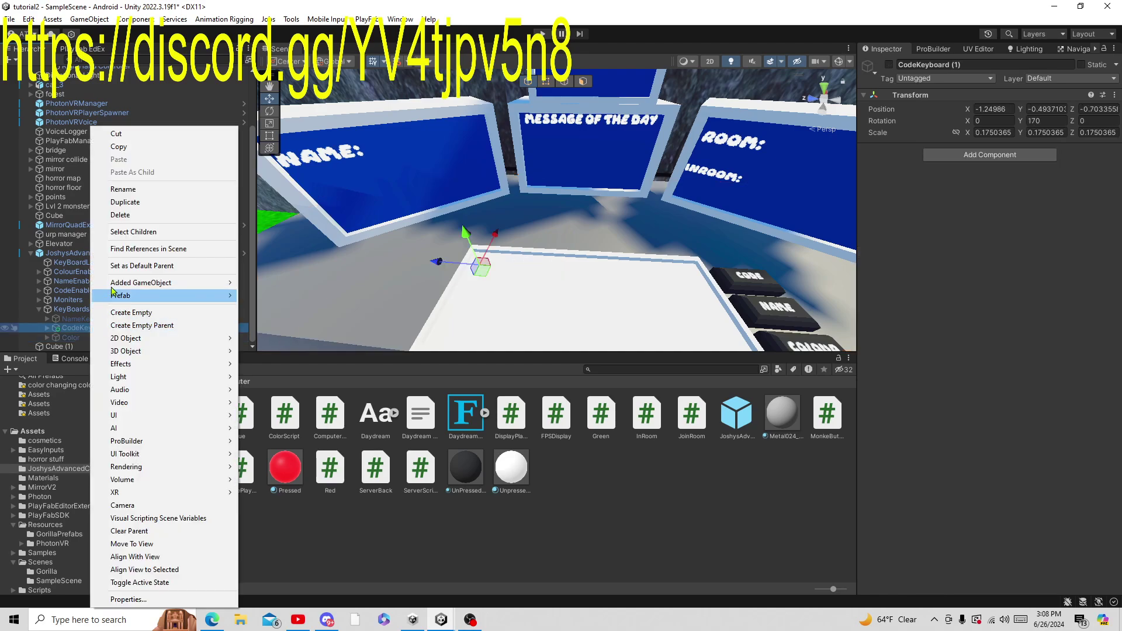
pyautogui.click(135, 219)
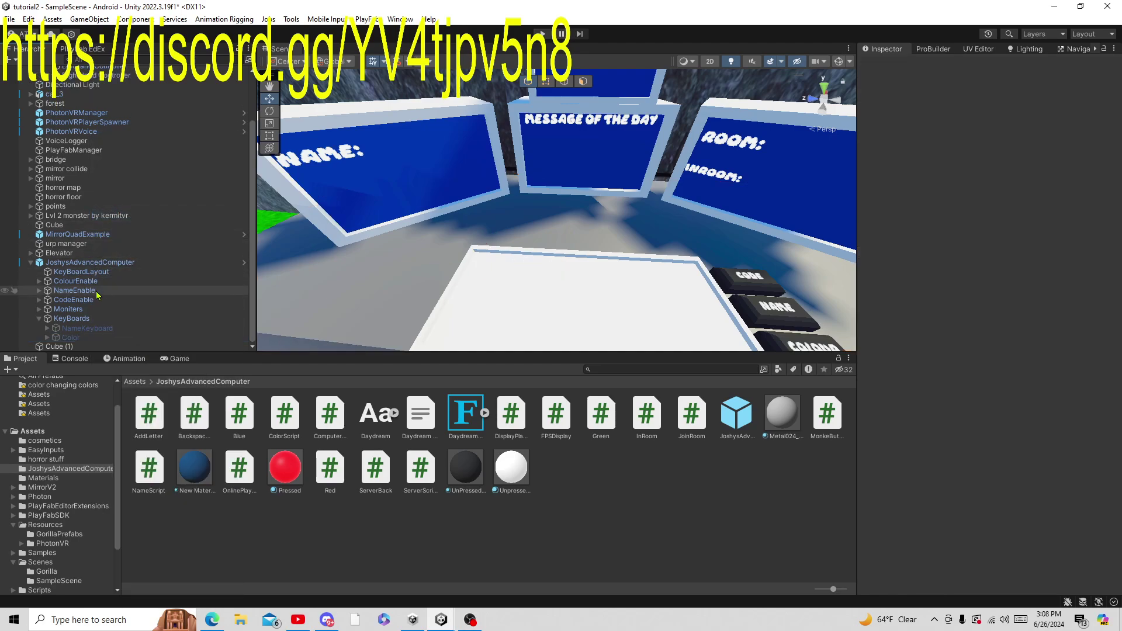
pyautogui.hotkey('ctrl', 'z')
# Step: Activate the CodeKeyboard (1) copy to check its keys, rename it CodeKeyboard, and deactivate it
pyautogui.click(133, 346)
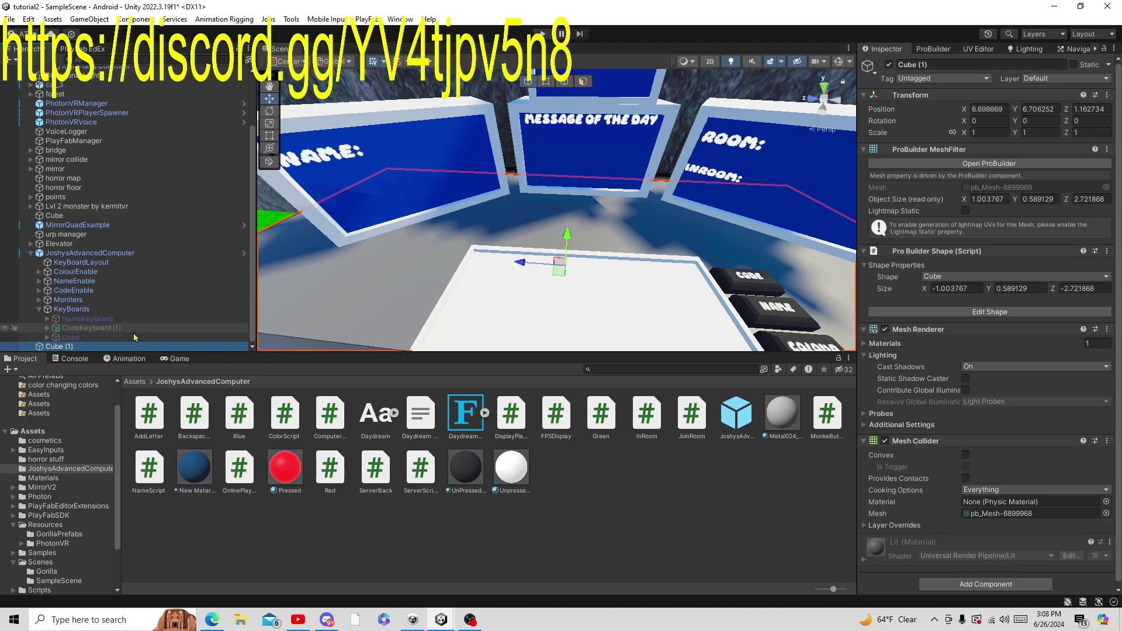
pyautogui.click(133, 332)
pyautogui.hotkey('alt', 'shift', 'a')
pyautogui.hotkey('alt', 'shift', 'a')
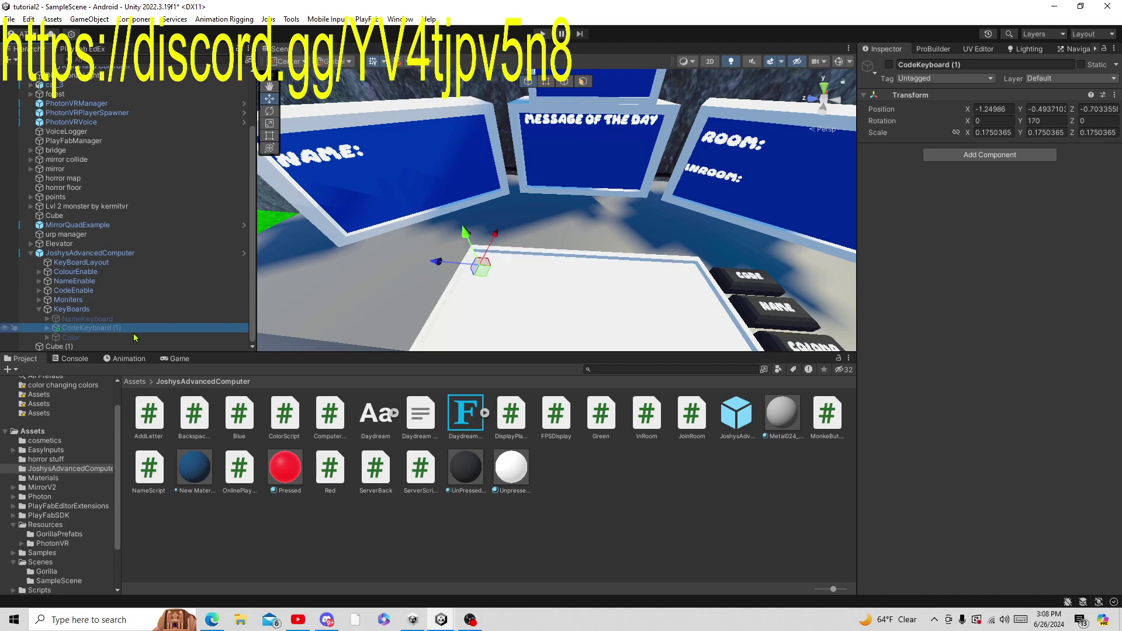
pyautogui.click(889, 65)
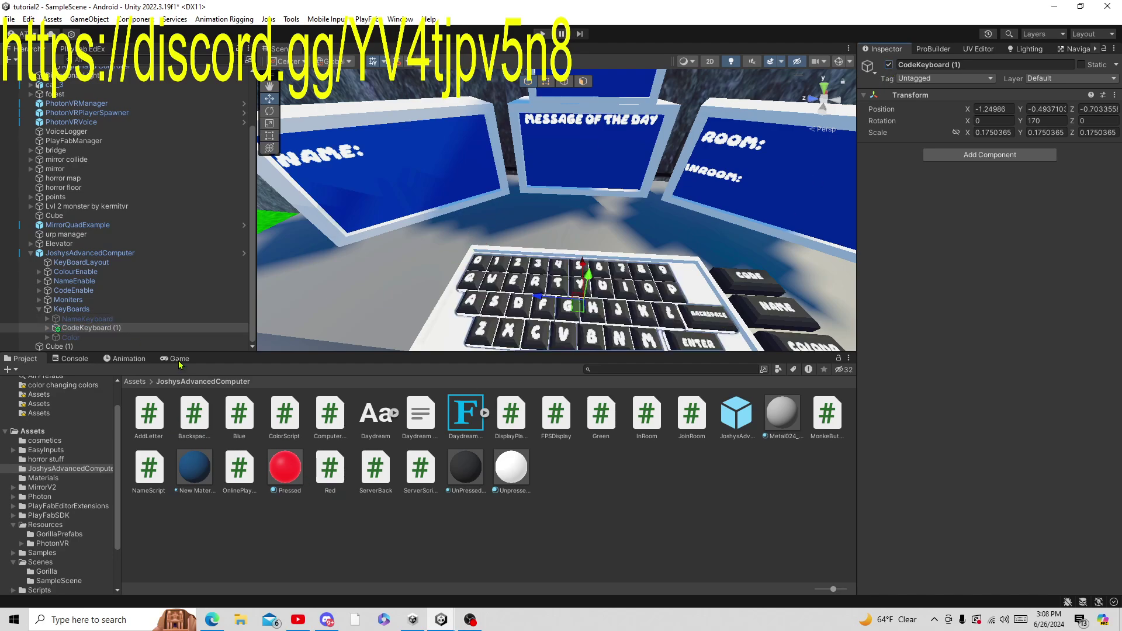
pyautogui.click(1027, 62)
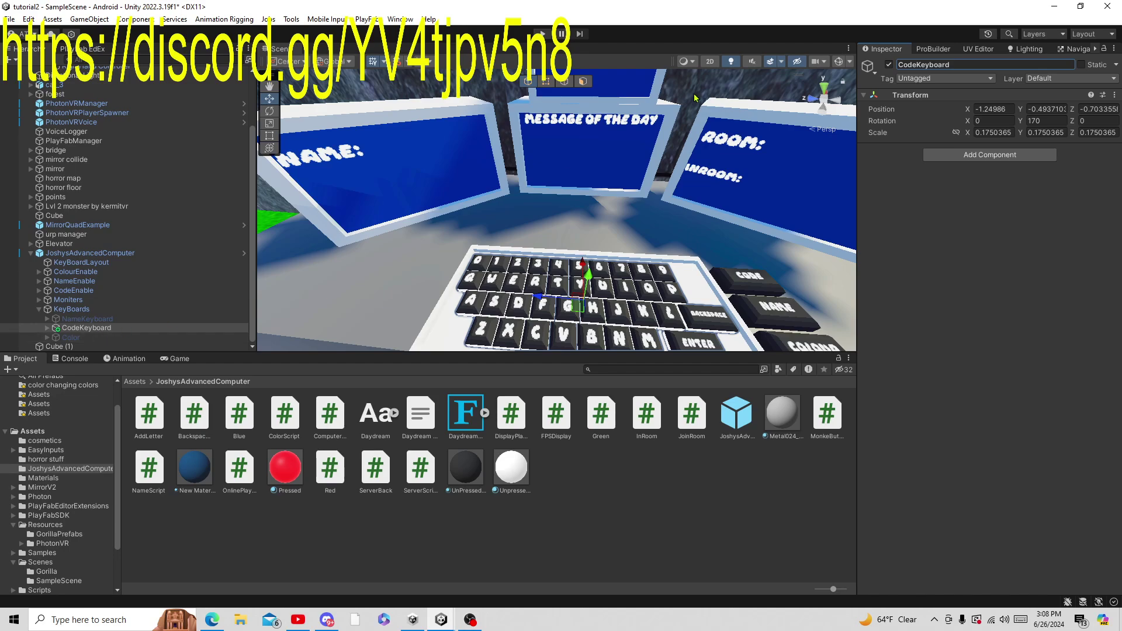
pyautogui.click(889, 64)
# Step: Activate the Color keyboard in the KeyBoards group, then delete it and undo the deletion to refresh its keys
pyautogui.click(71, 337)
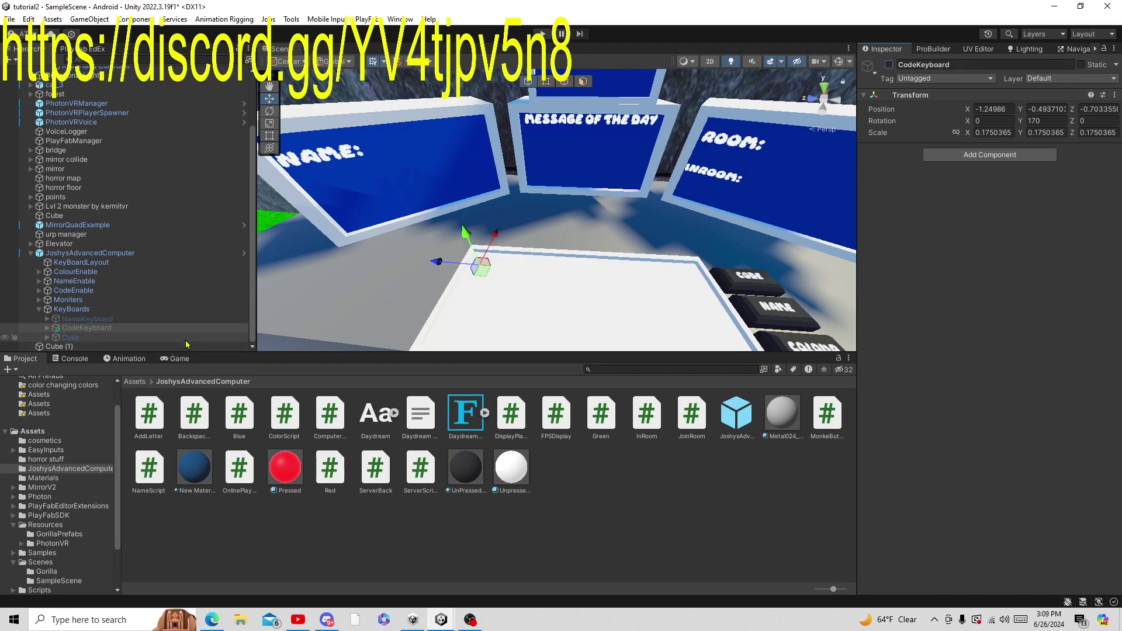
pyautogui.click(889, 65)
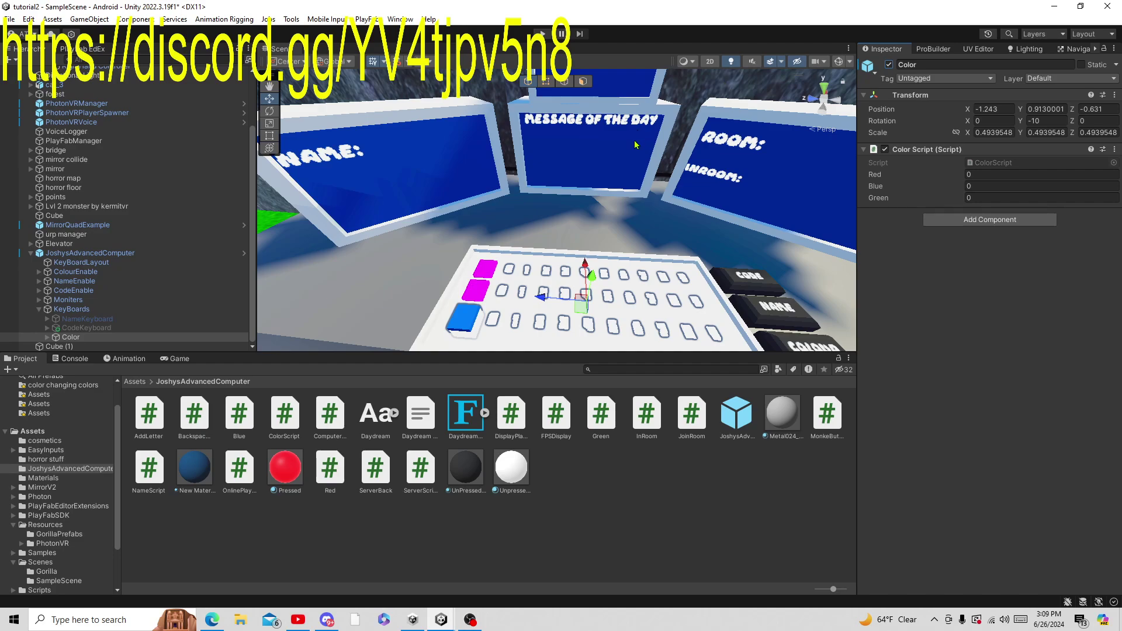
pyautogui.doubleClick(75, 338)
pyautogui.rightClick(80, 339)
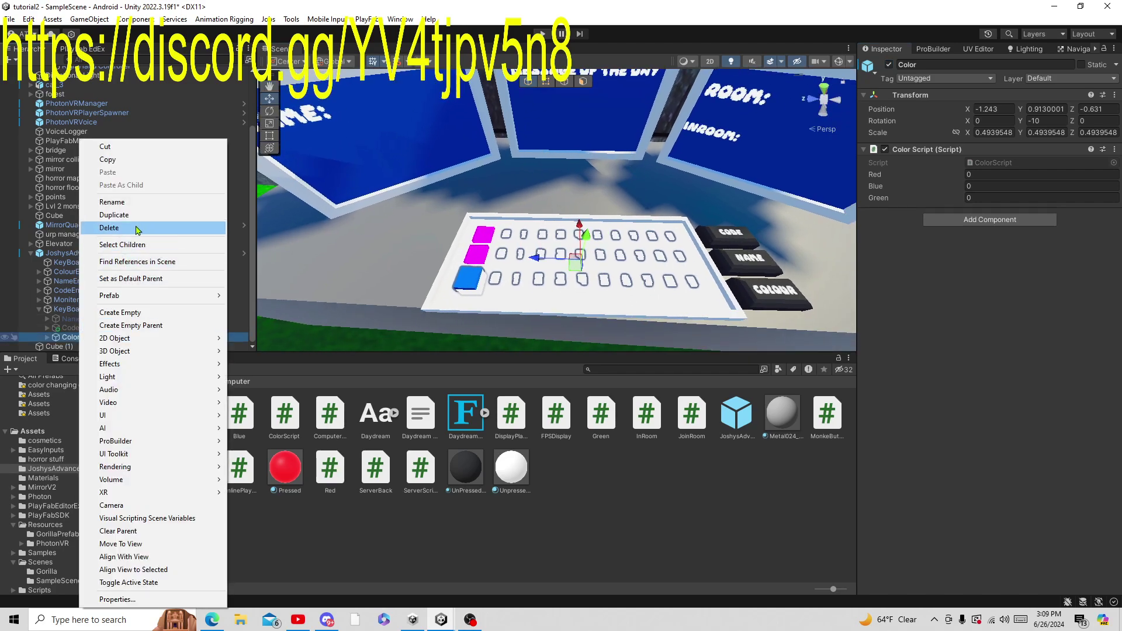
pyautogui.click(136, 218)
pyautogui.hotkey('ctrl', 'z')
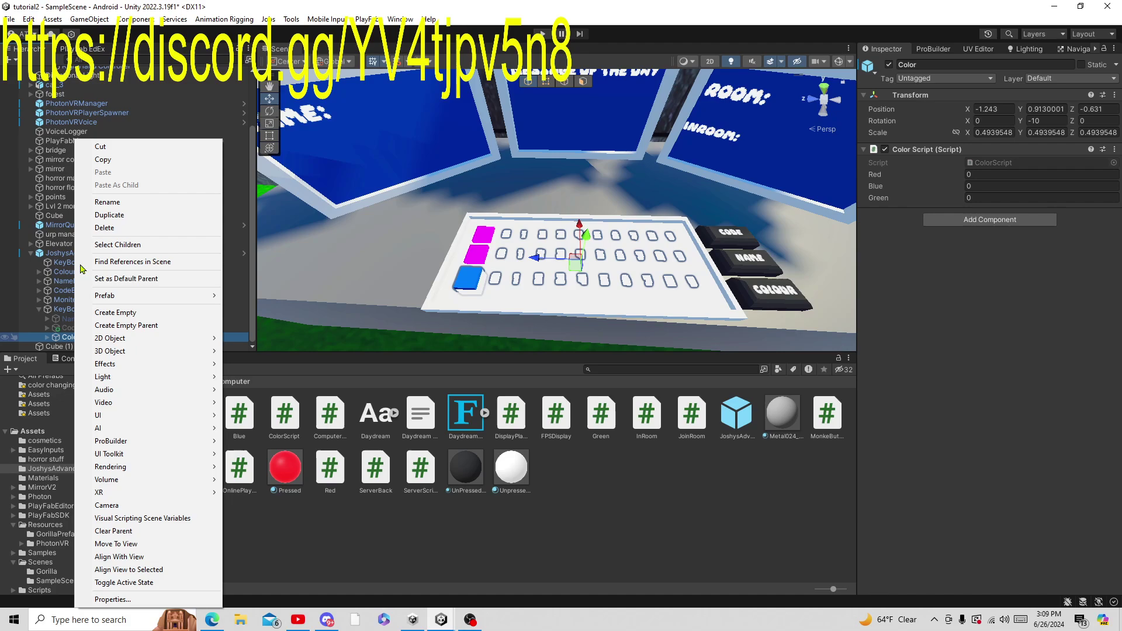
pyautogui.click(104, 227)
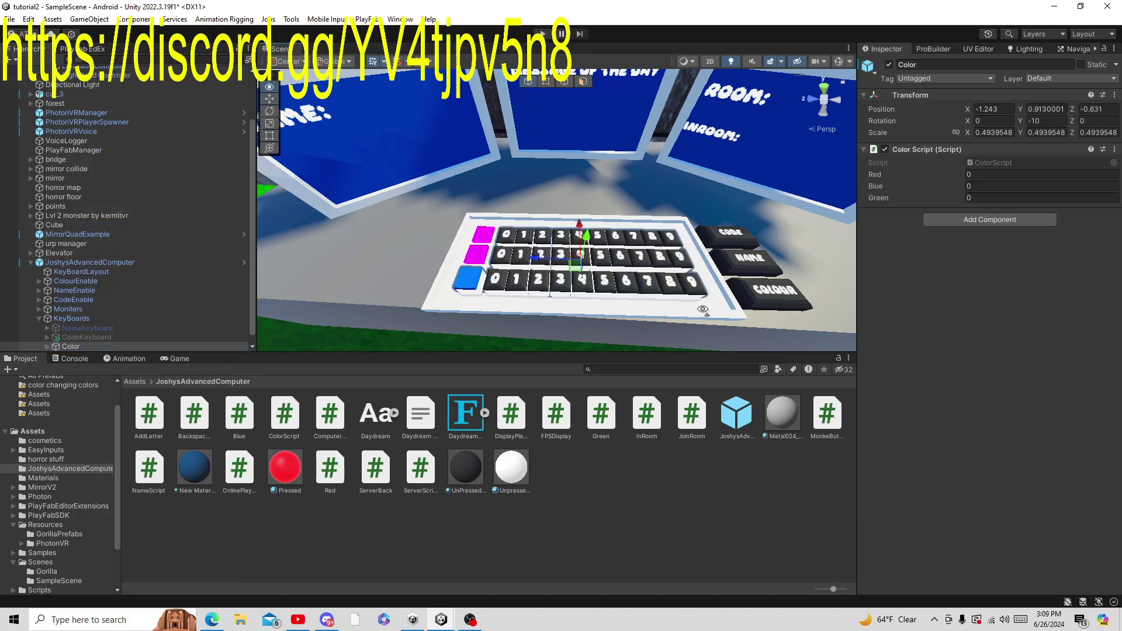
pyautogui.moveTo(704, 309); pyautogui.dragTo(749, 134, button='right')
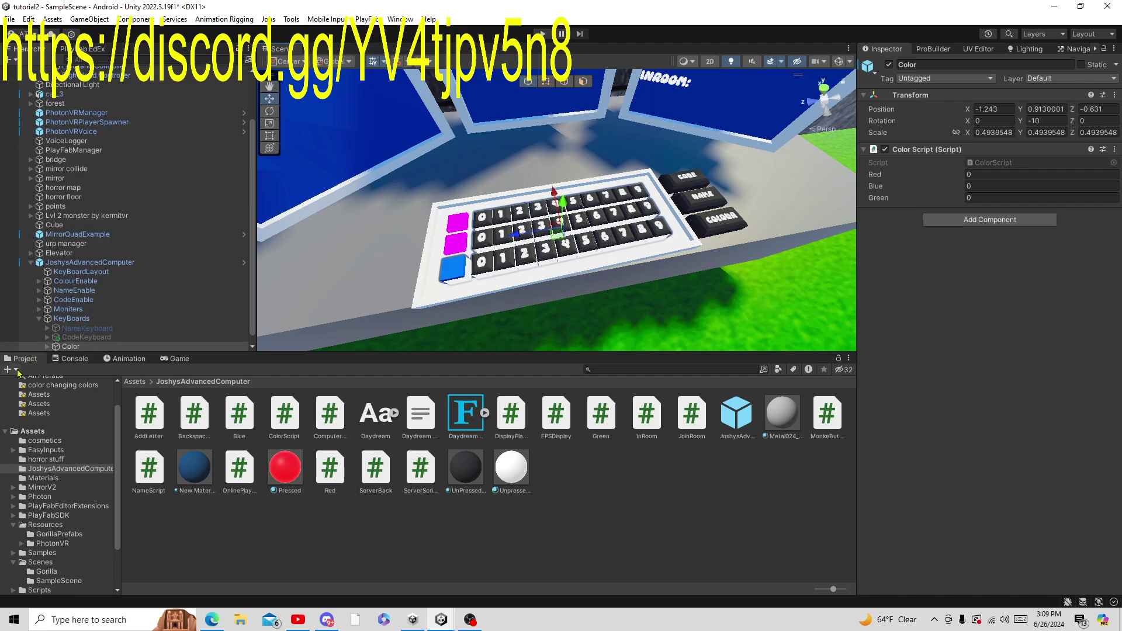
# Step: Apply the red 13 - Default54 material to the Red key of the Color keyboard
pyautogui.click(47, 347)
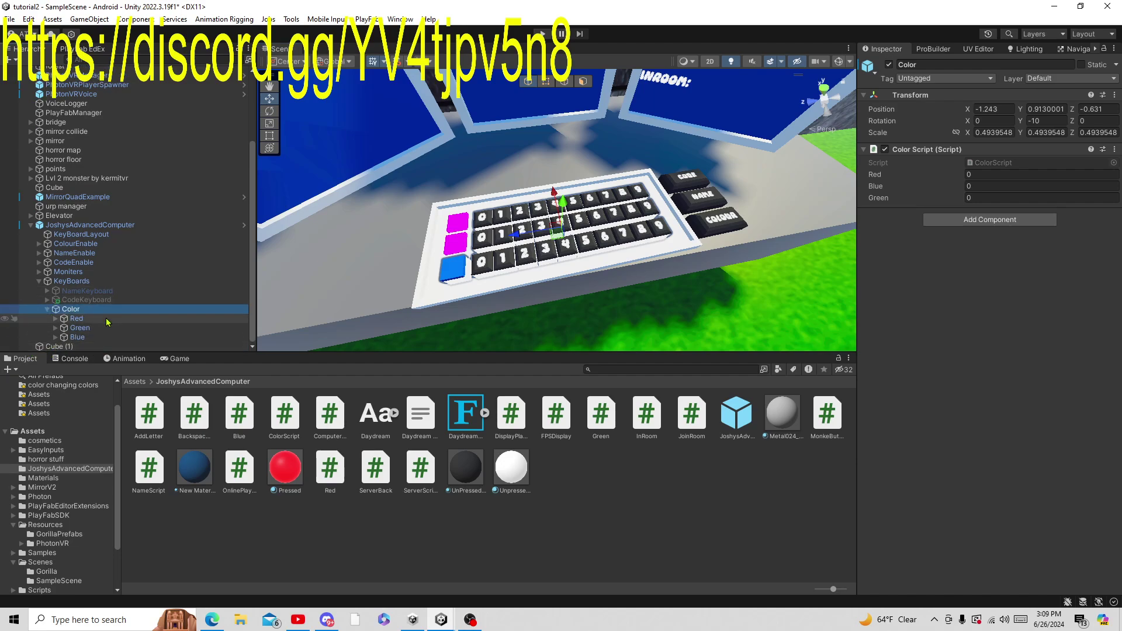
pyautogui.click(76, 318)
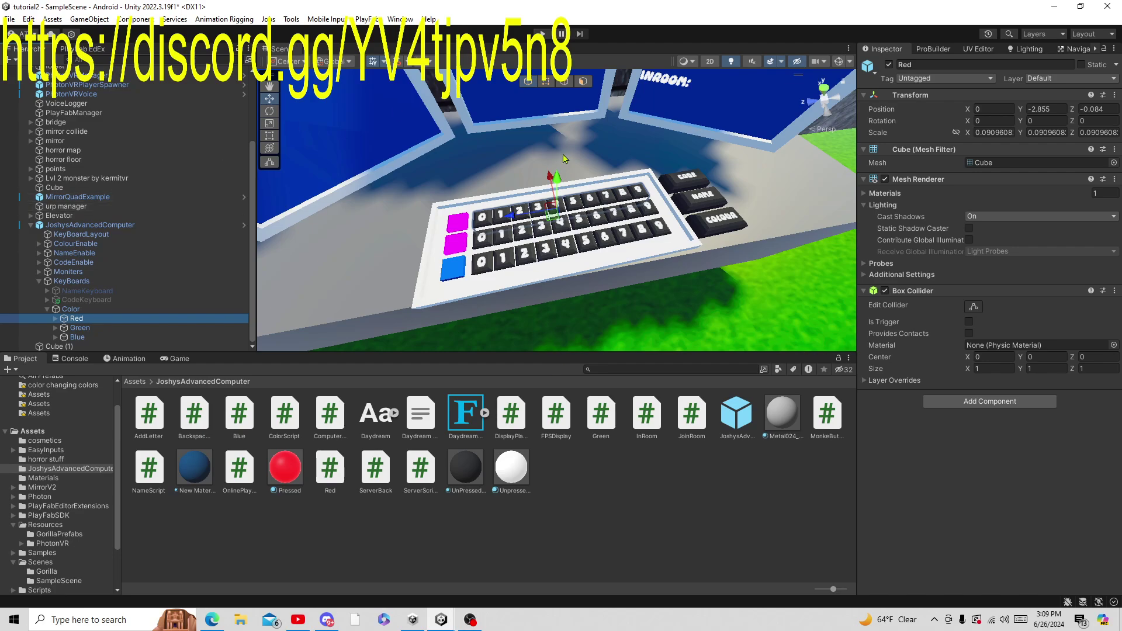
pyautogui.moveTo(559, 178); pyautogui.dragTo(569, 148)
pyautogui.hotkey('ctrl', 'z')
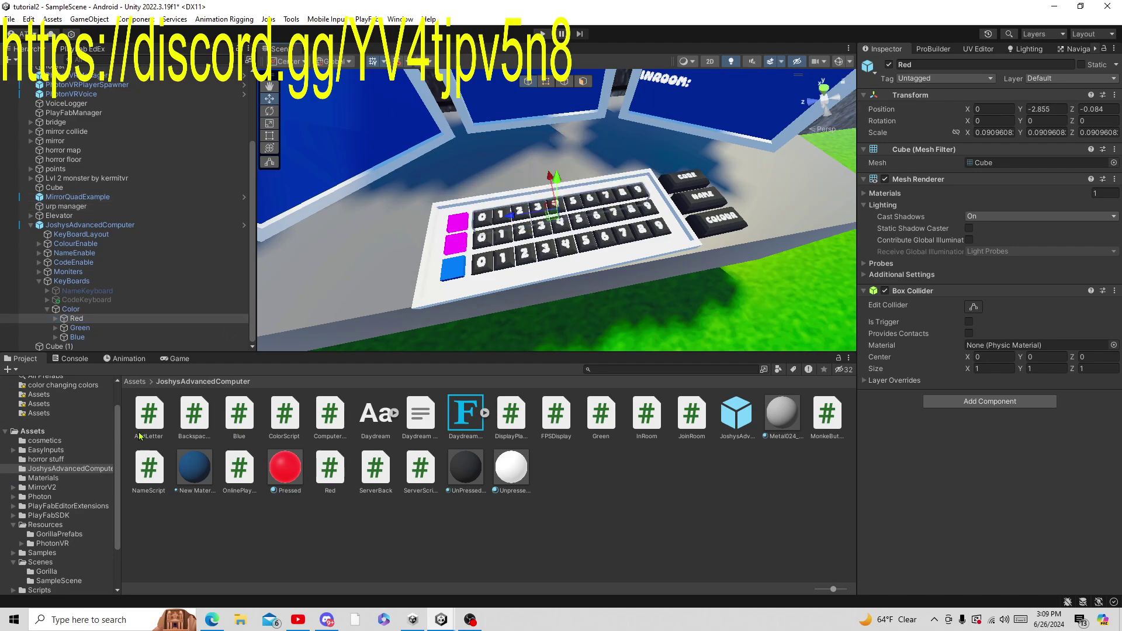
pyautogui.scroll(2, 58, 444)
pyautogui.click(47, 390)
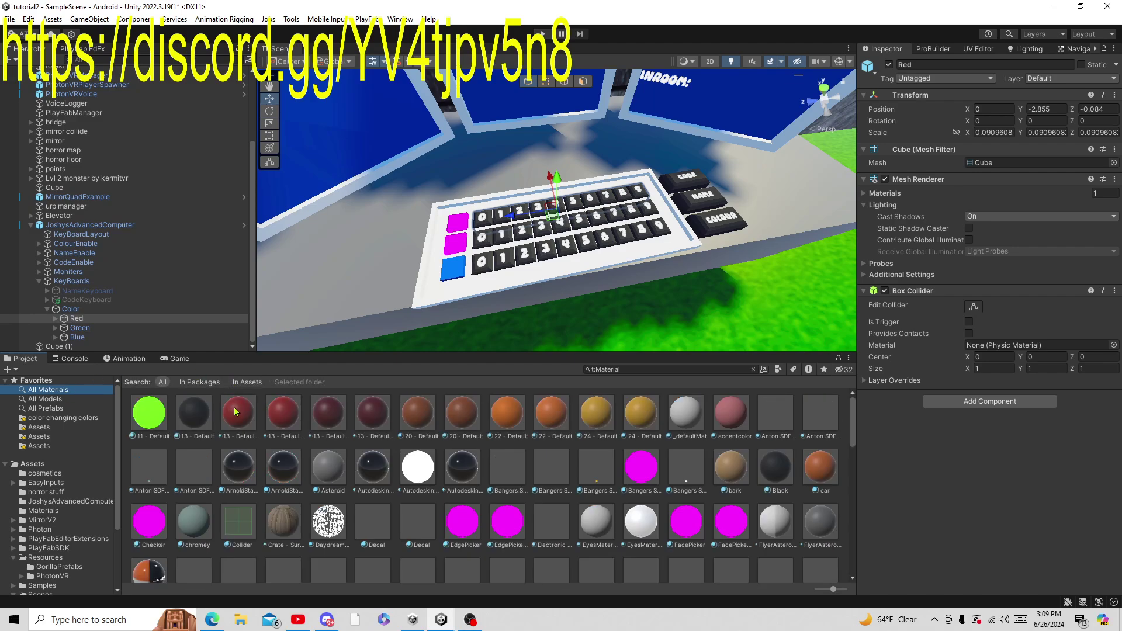
pyautogui.moveTo(236, 411); pyautogui.dragTo(458, 222)
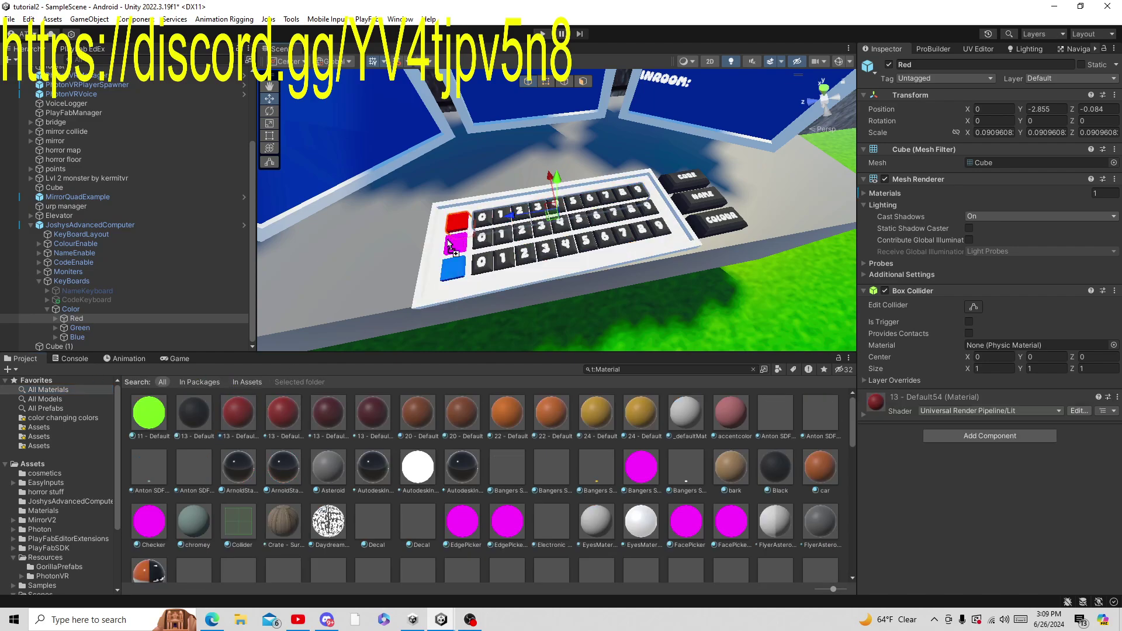
# Step: Apply the bright green 11 - Default material to the Green key of the Color keyboard
pyautogui.click(137, 328)
pyautogui.moveTo(564, 210); pyautogui.dragTo(565, 169)
pyautogui.hotkey('ctrl', 'z')
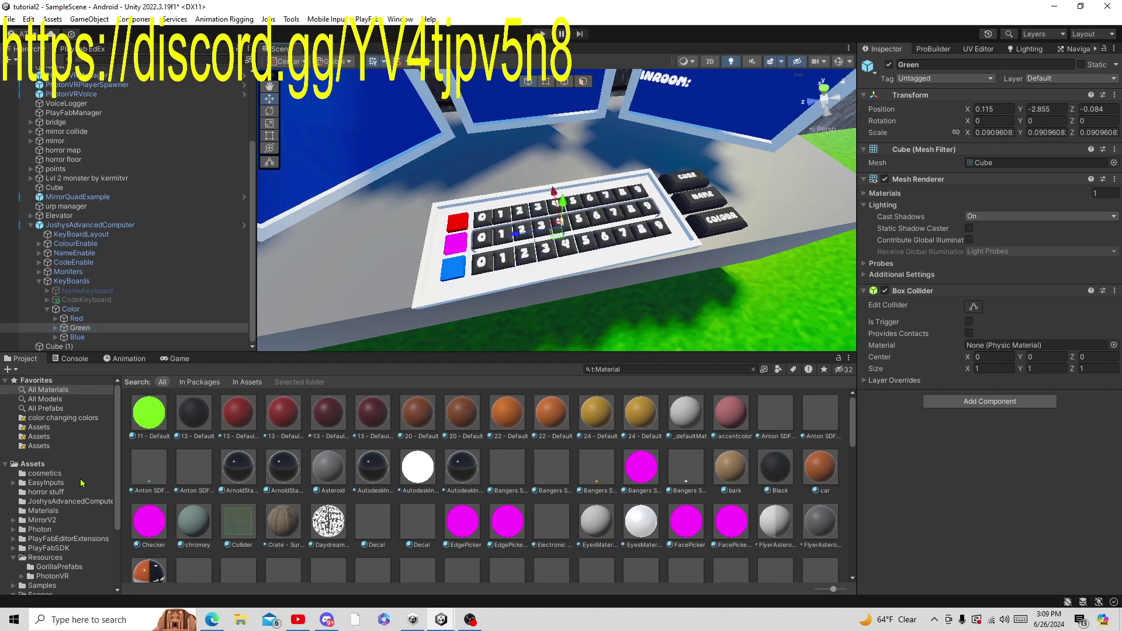
pyautogui.moveTo(146, 426); pyautogui.dragTo(457, 242)
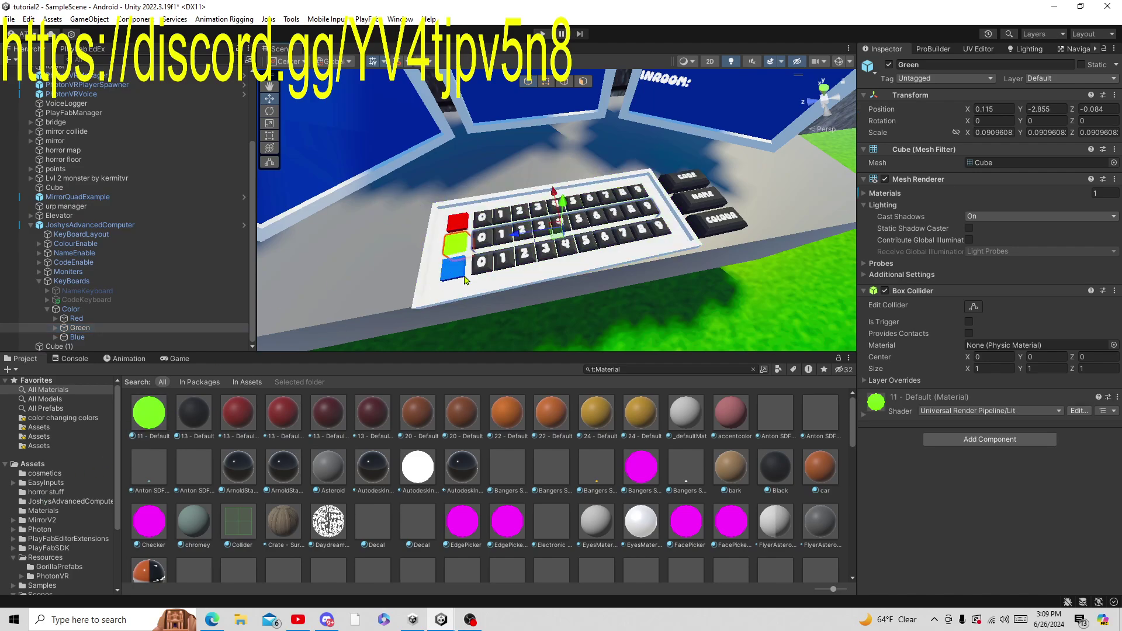
# Step: Deactivate the Color keyboard in the KeyBoards group and activate CodeKeyboard
pyautogui.scroll(-2, 282, 448)
pyautogui.scroll(2, 203, 484)
pyautogui.click(86, 468)
pyautogui.click(47, 309)
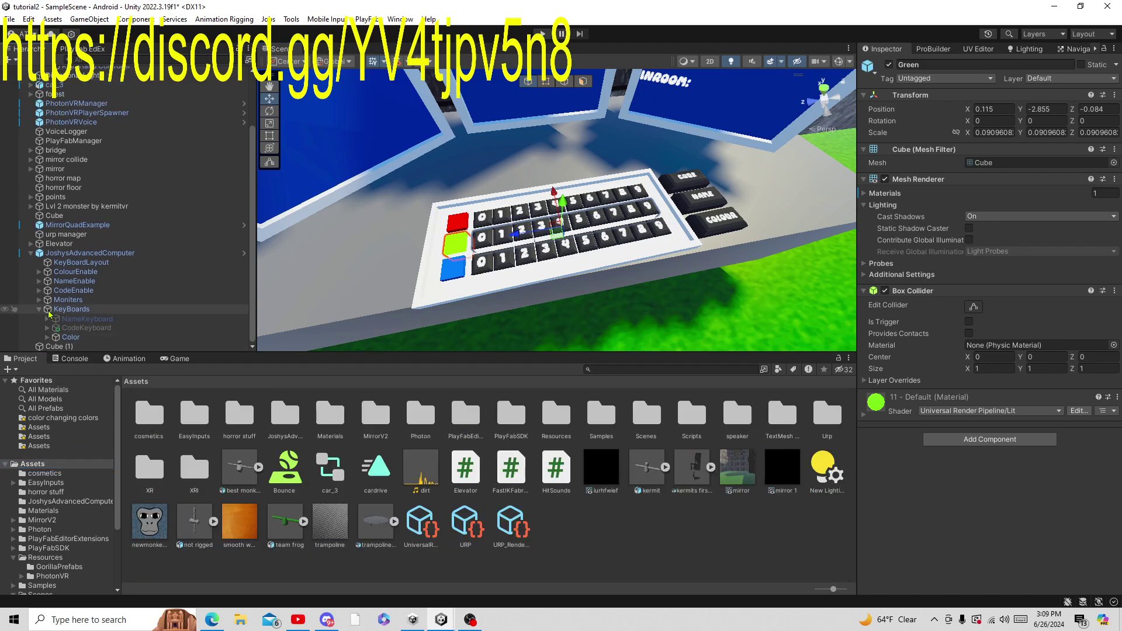
pyautogui.click(69, 337)
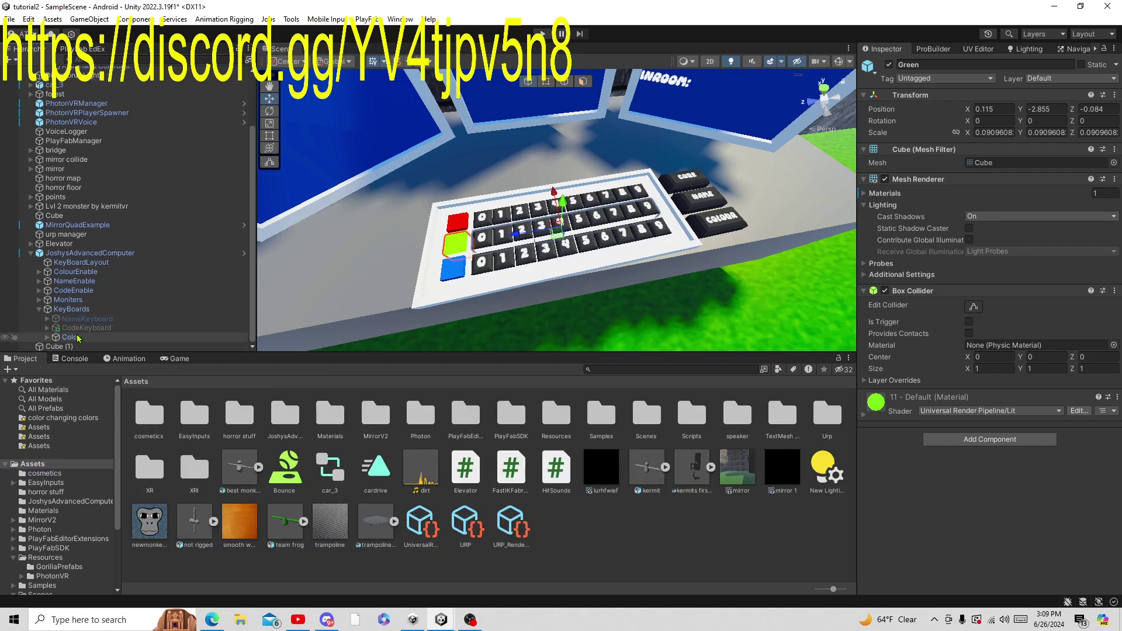
pyautogui.click(889, 65)
pyautogui.click(87, 328)
pyautogui.click(889, 64)
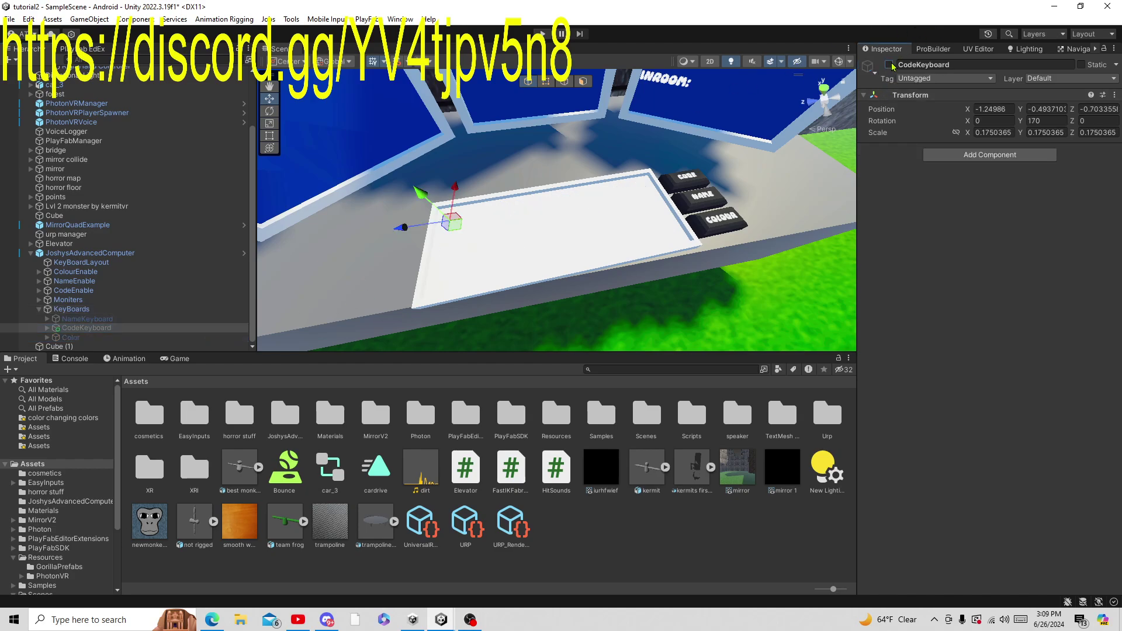
pyautogui.click(889, 64)
pyautogui.click(889, 64)
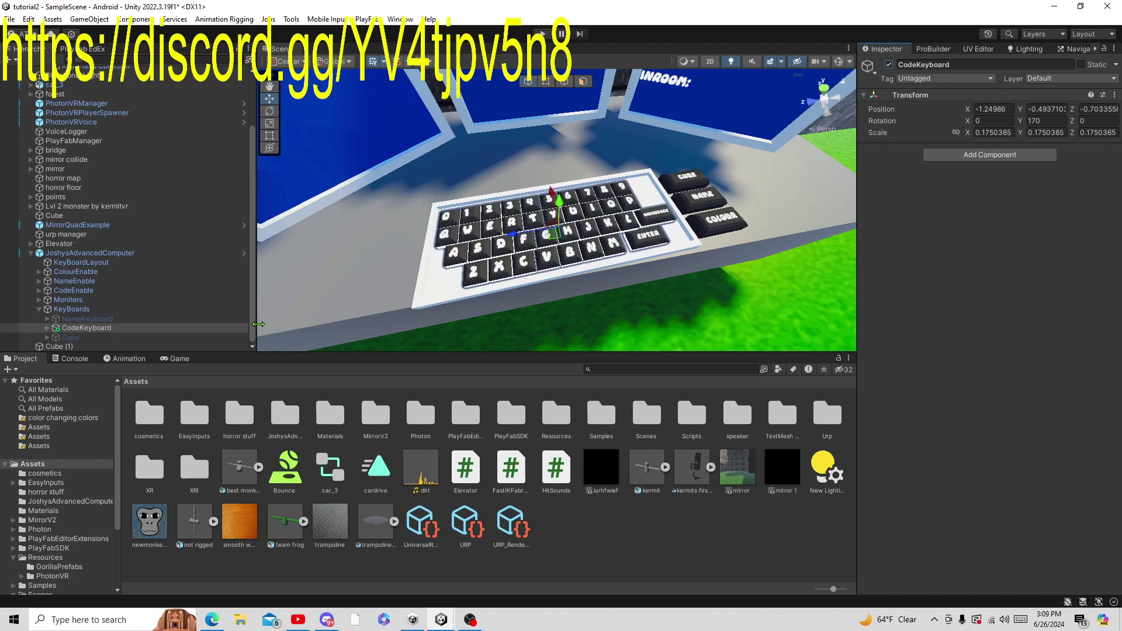
# Step: Examine the scripts and collider settings on CodeKeyboard's Enter and H keys
pyautogui.click(46, 329)
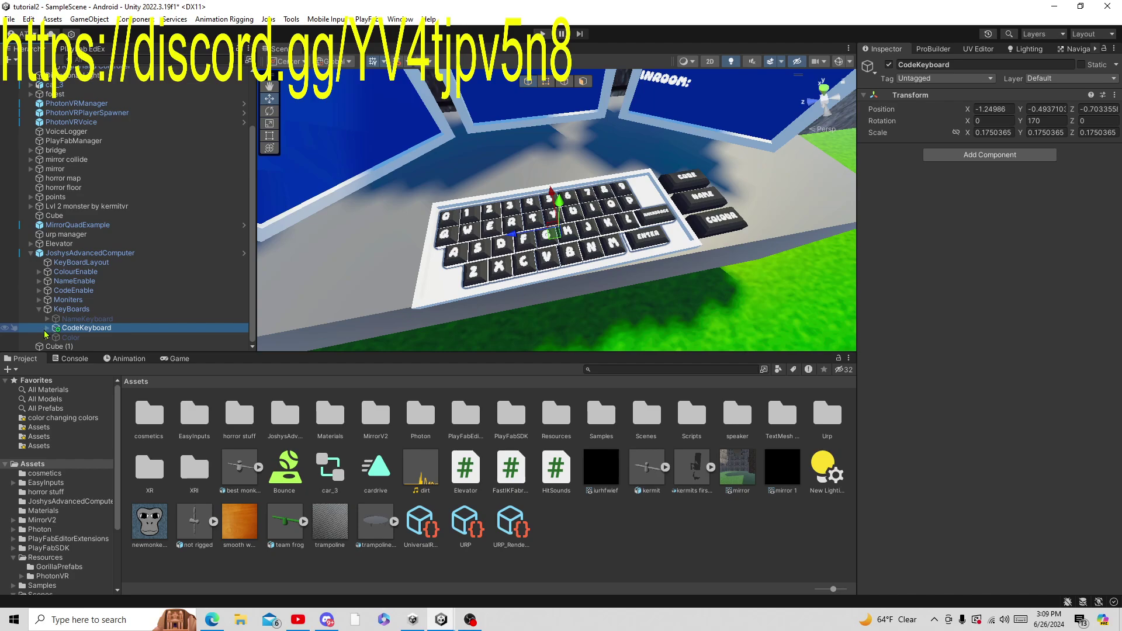
pyautogui.click(46, 328)
pyautogui.click(97, 328)
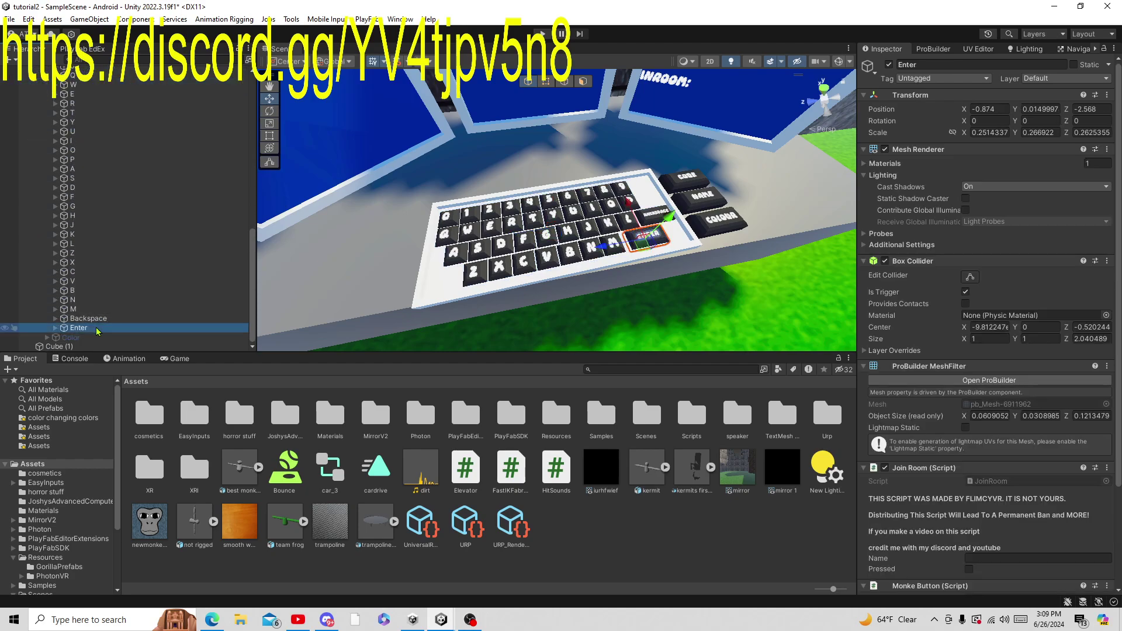
pyautogui.scroll(-5, 921, 402)
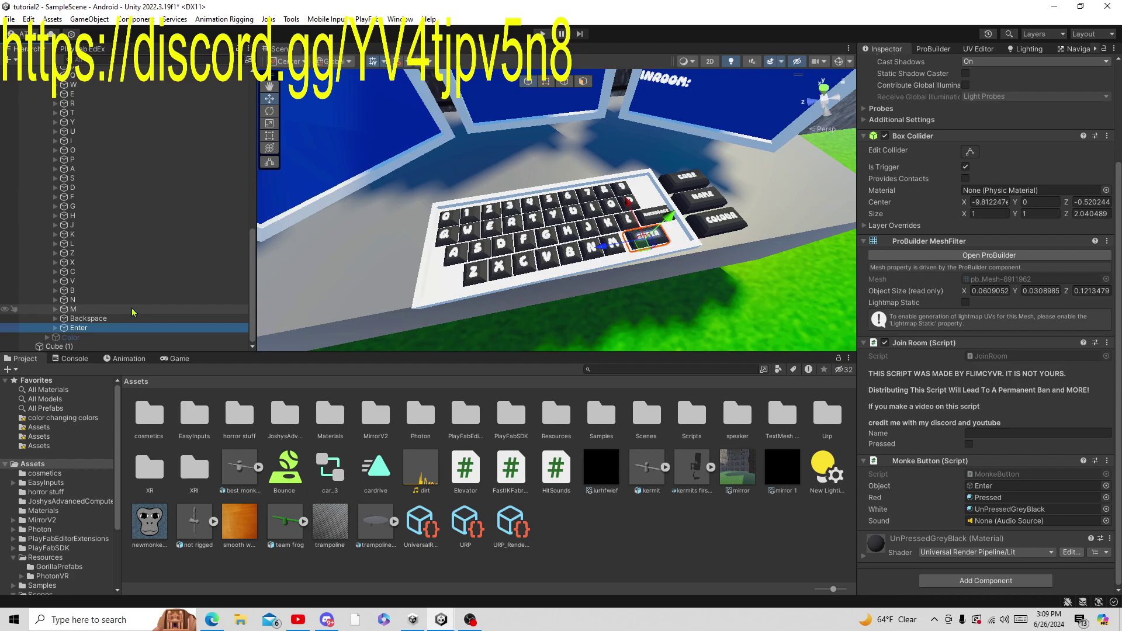
pyautogui.click(146, 318)
pyautogui.click(157, 215)
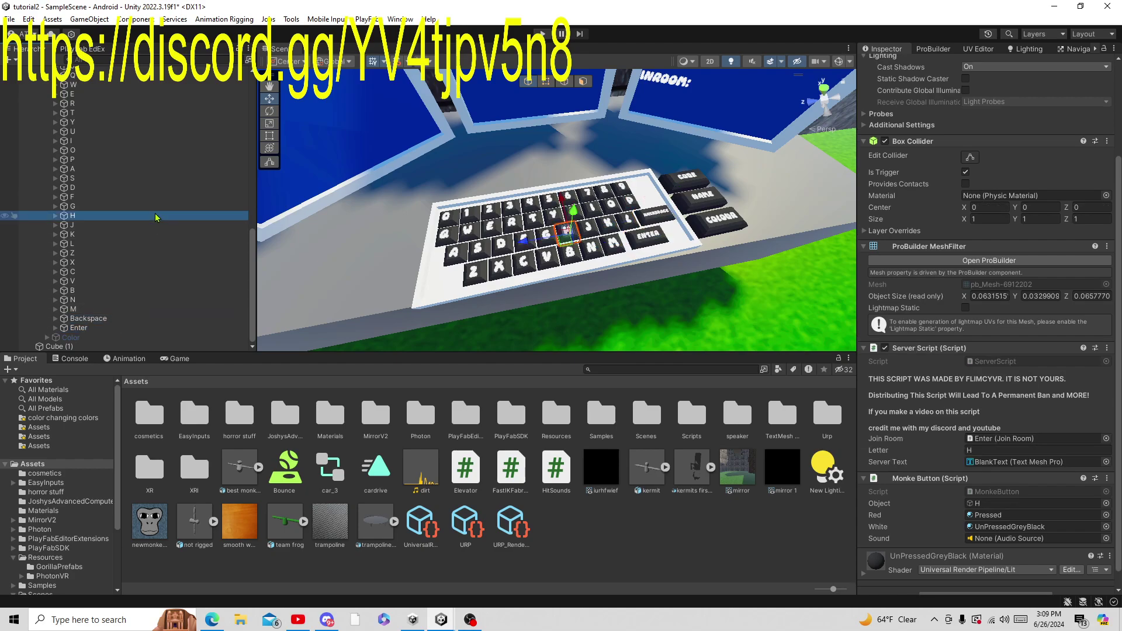
pyautogui.scroll(7, 120, 145)
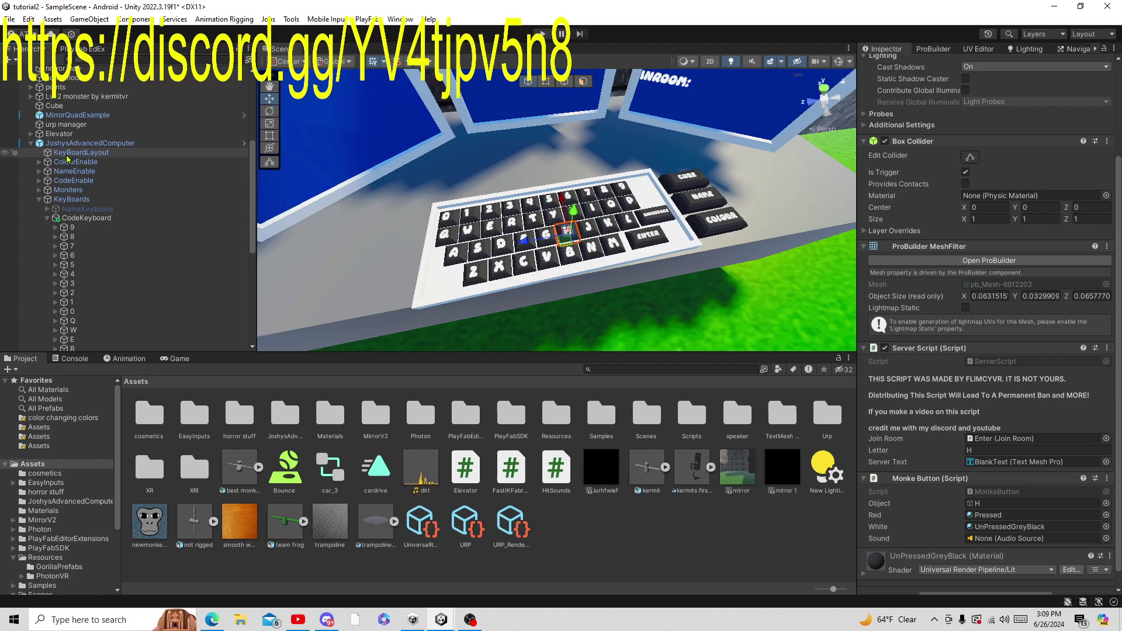
pyautogui.click(47, 219)
# Step: Deactivate CodeKeyboard, activate NameKeyboard, and collapse the computer's hierarchy
pyautogui.click(125, 328)
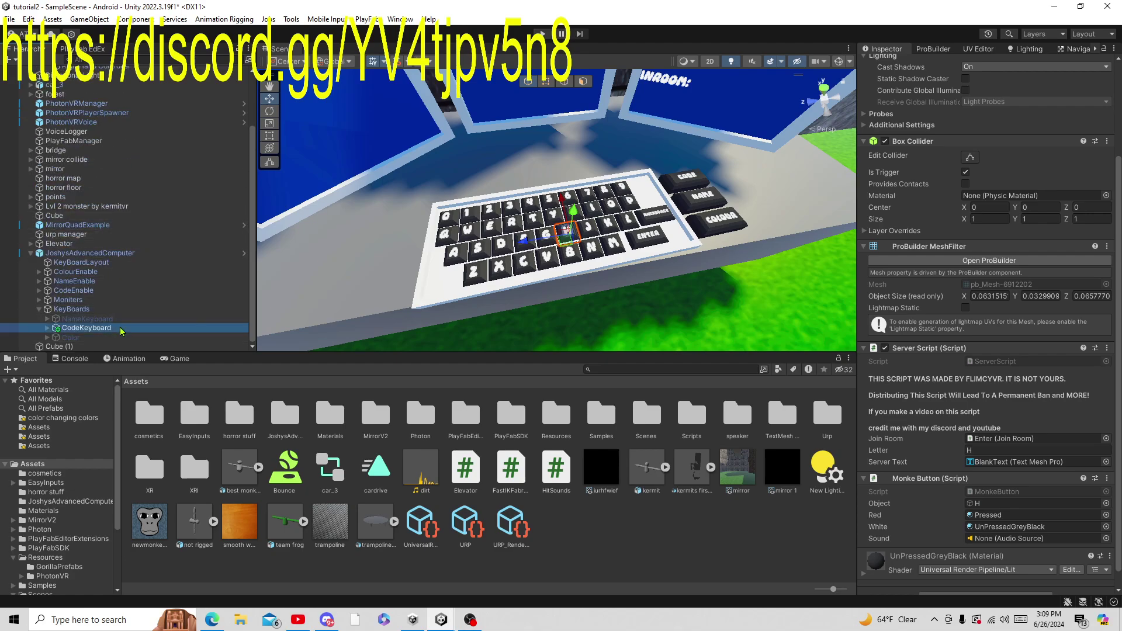
pyautogui.hotkey('alt', 'shift', 'a')
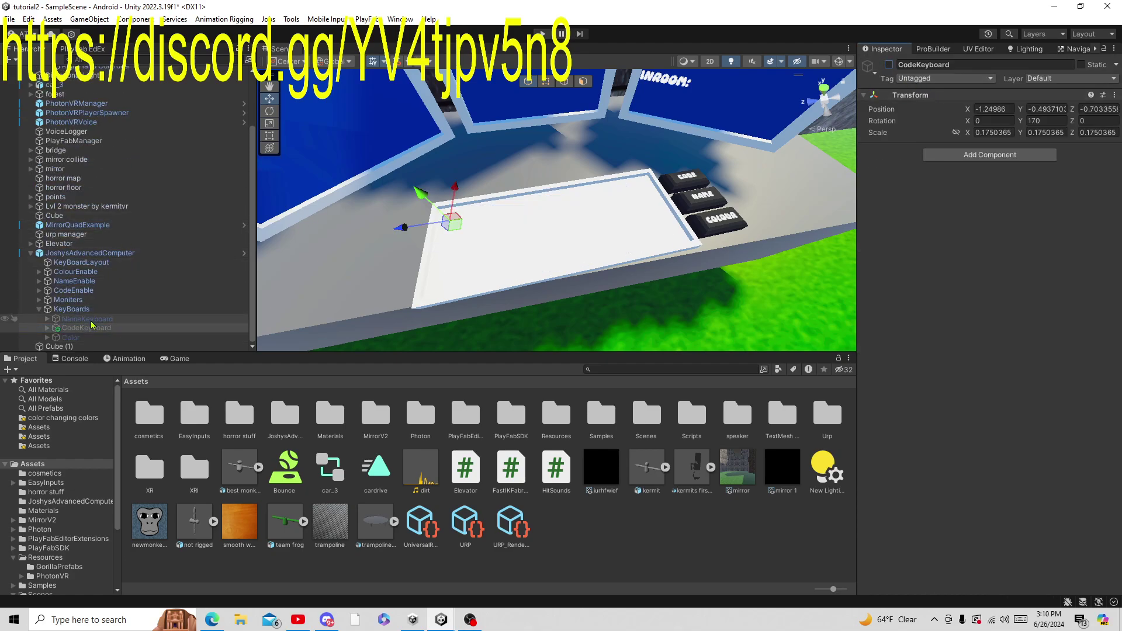
pyautogui.press('Up')
pyautogui.click(890, 65)
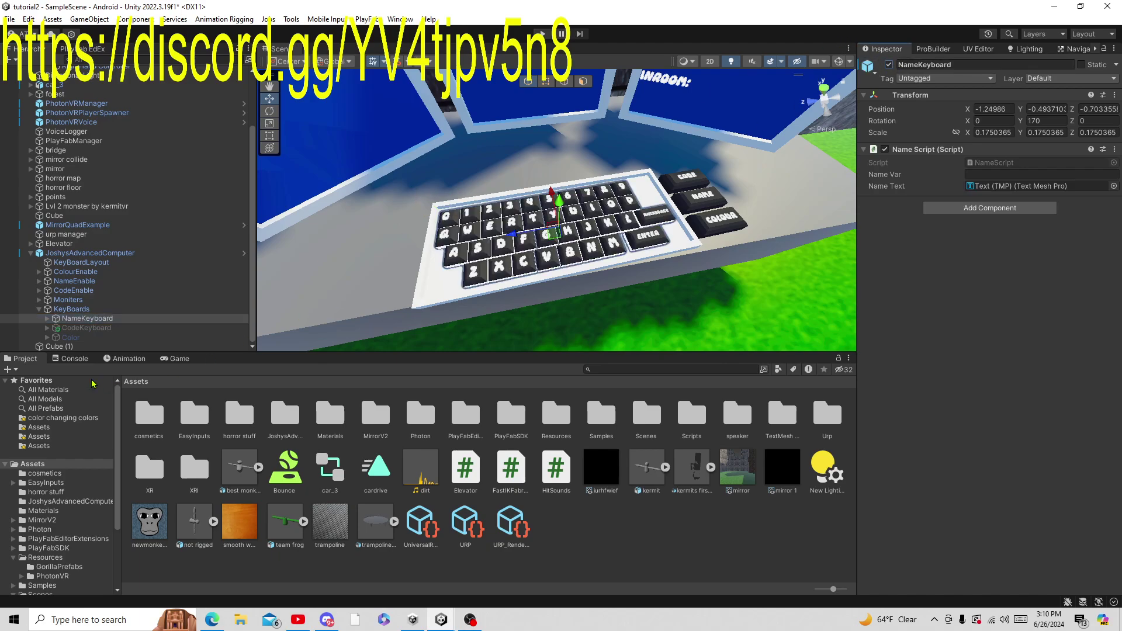
pyautogui.click(39, 310)
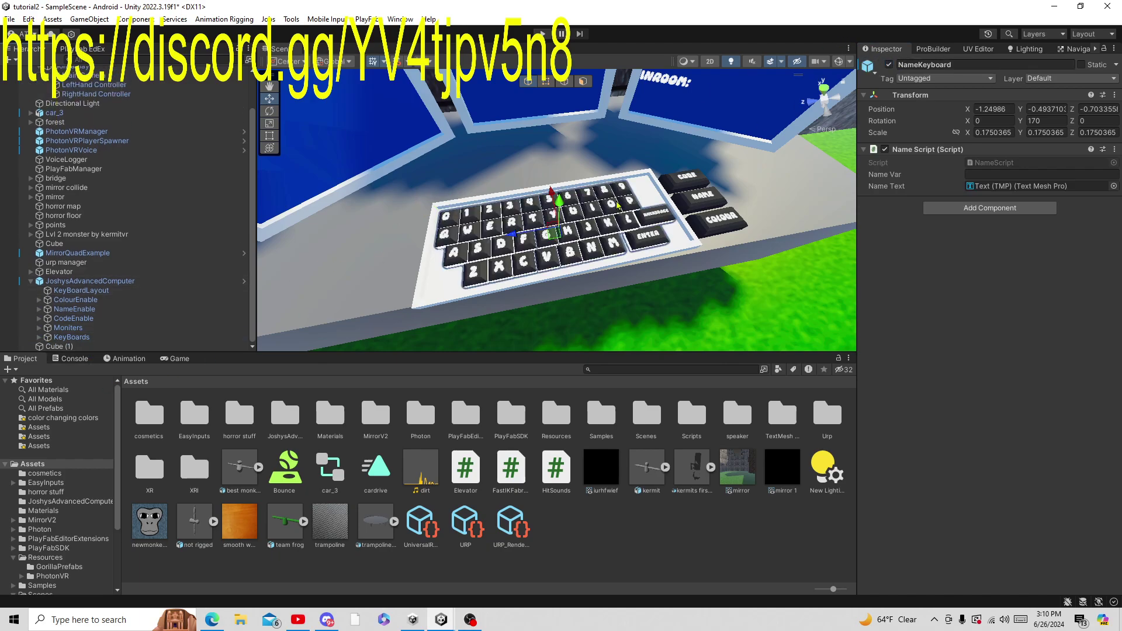
pyautogui.moveTo(564, 243); pyautogui.dragTo(552, 156, button='right')
pyautogui.scroll(-6, 552, 156)
pyautogui.scroll(3, 552, 154)
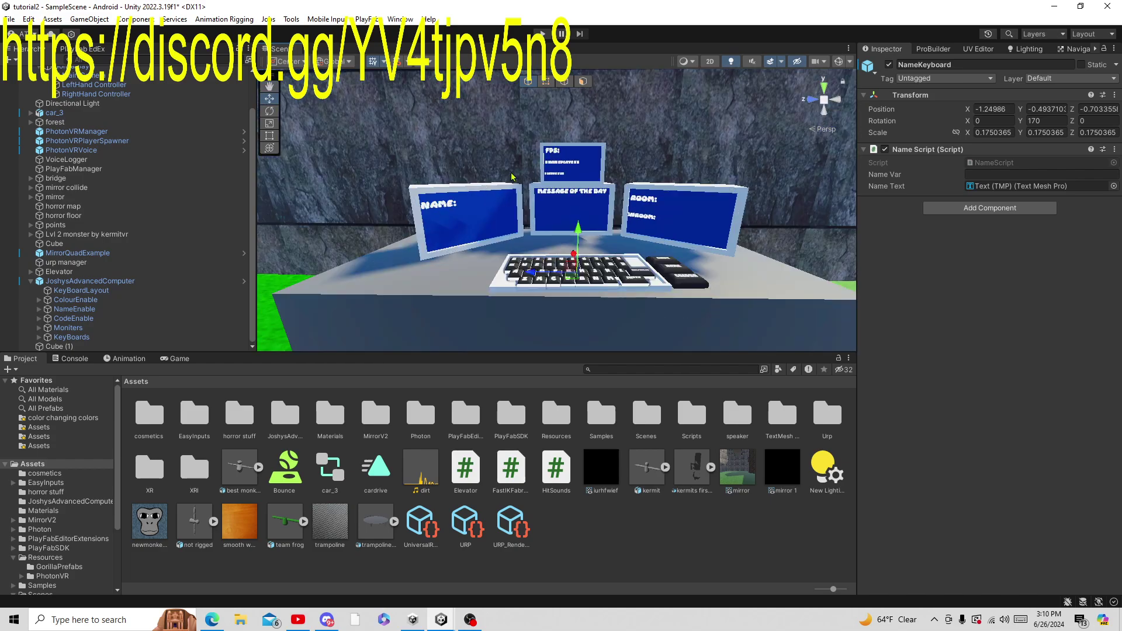
pyautogui.click(31, 281)
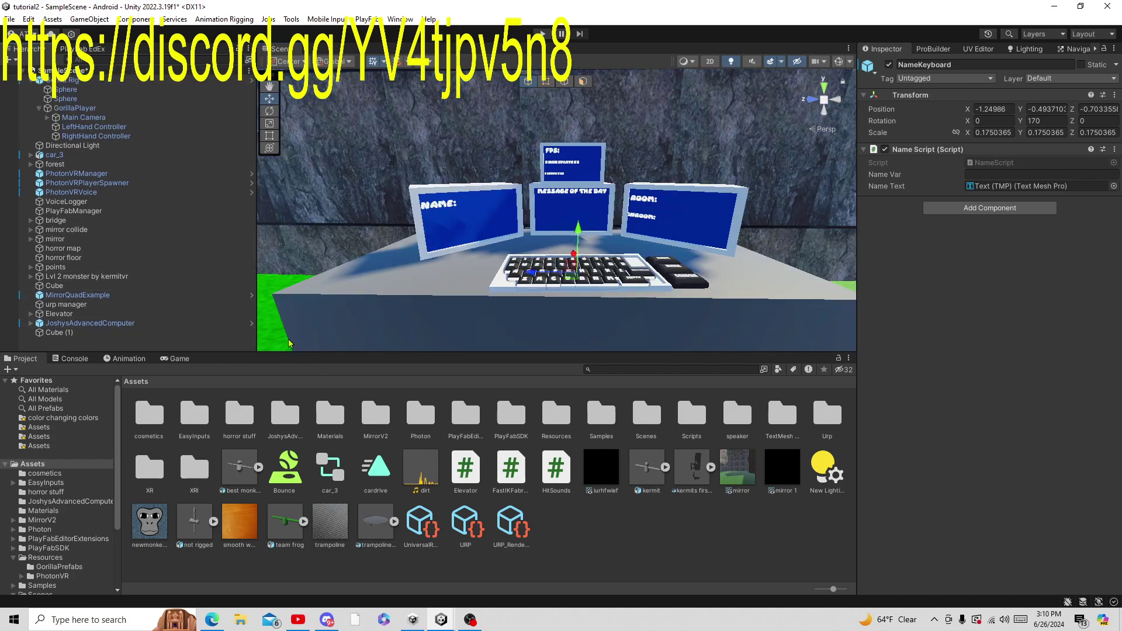
# Step: Assign PlayFabManager as the Playfabloginscript of the Display Play Fab ID script on the PlayFabid text of the upper monitor
pyautogui.scroll(6, 524, 131)
pyautogui.scroll(-3, 543, 146)
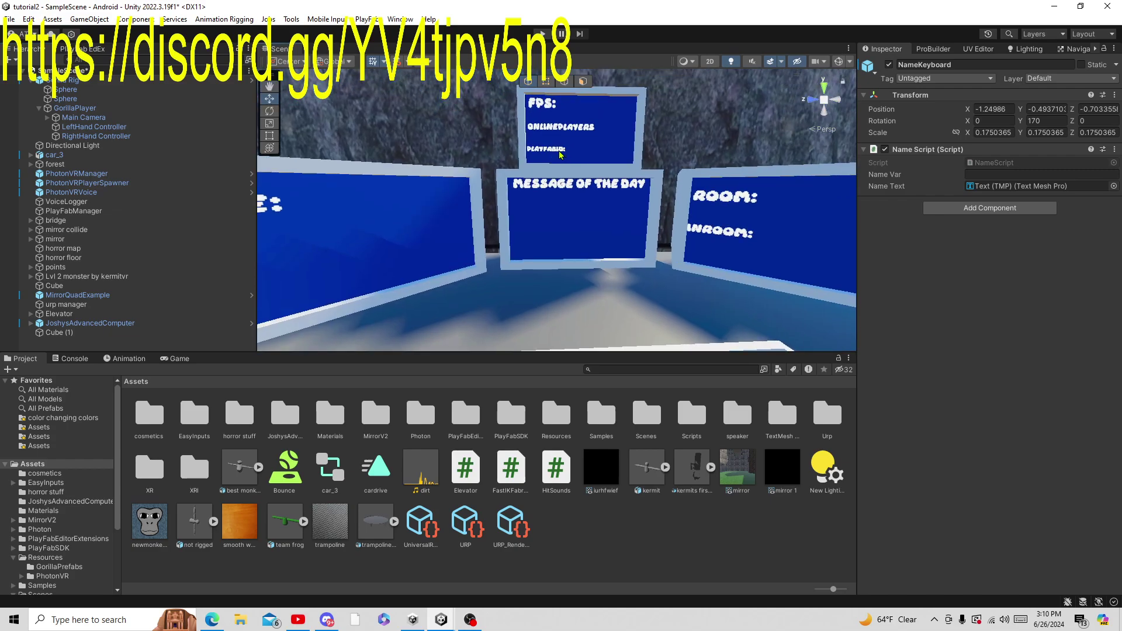
pyautogui.click(560, 150)
pyautogui.scroll(-3, 1043, 350)
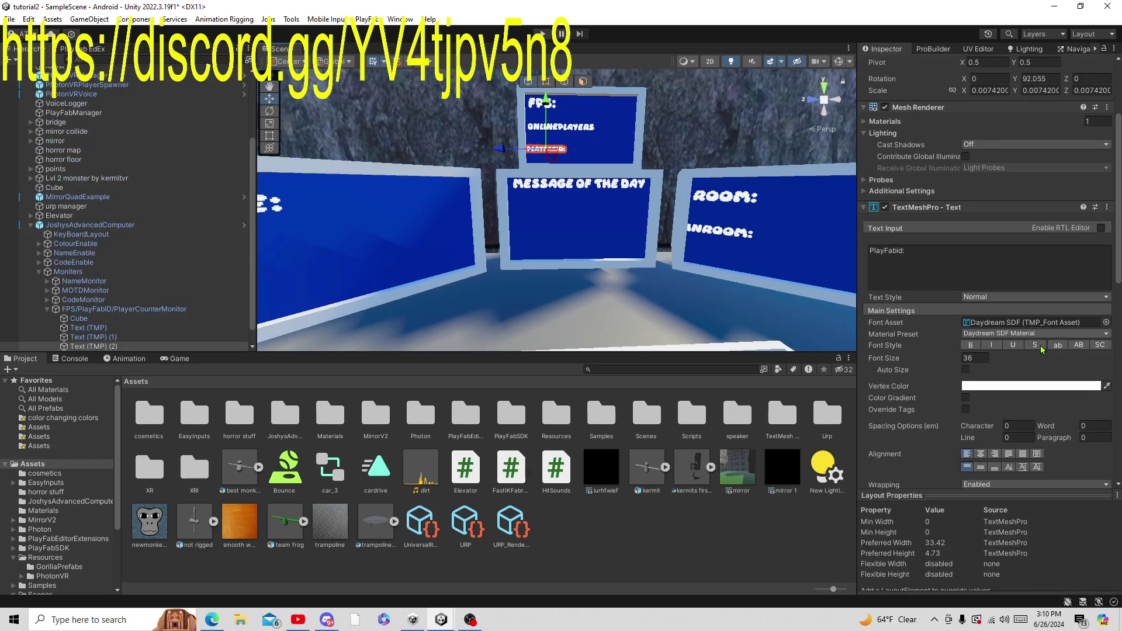
pyautogui.scroll(-3, 1043, 349)
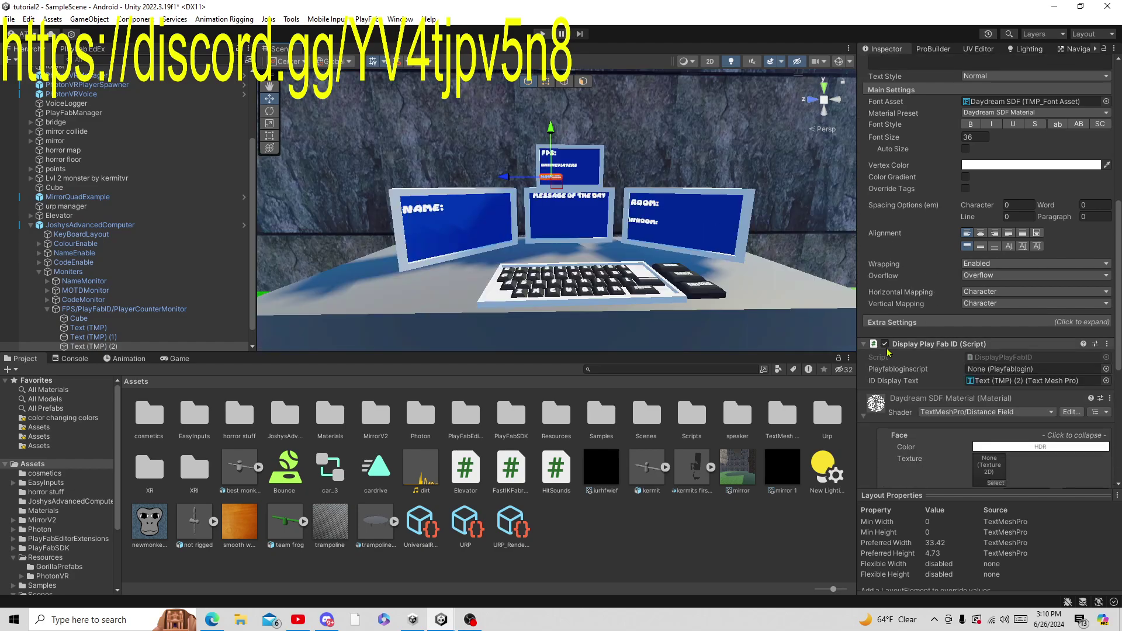
pyautogui.scroll(-1, 939, 368)
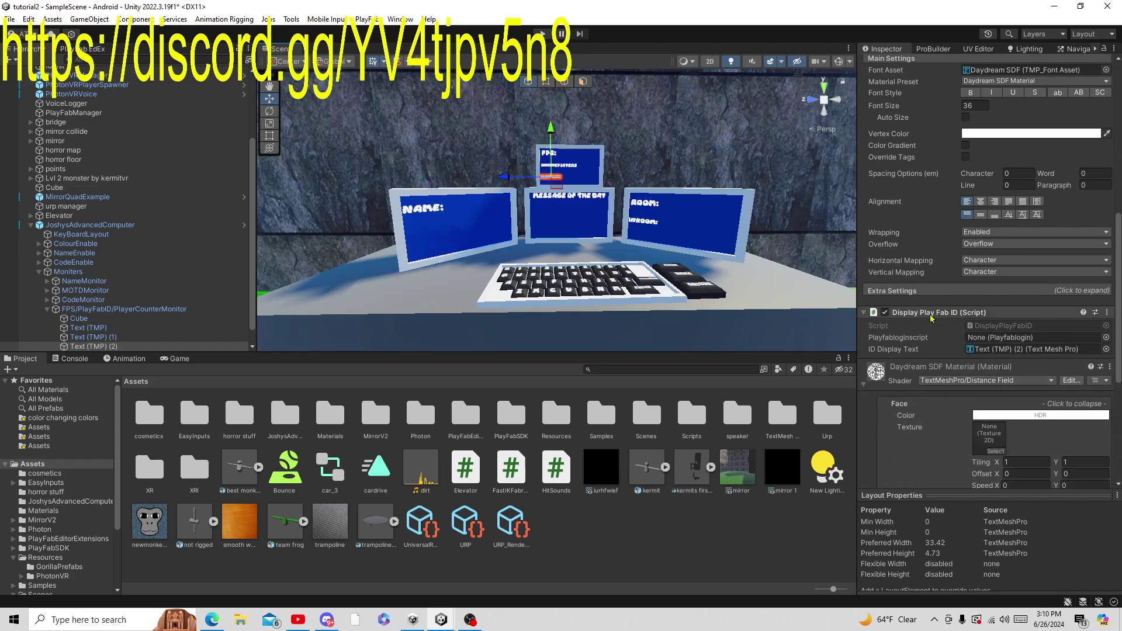
pyautogui.click(1107, 338)
pyautogui.doubleClick(1046, 377)
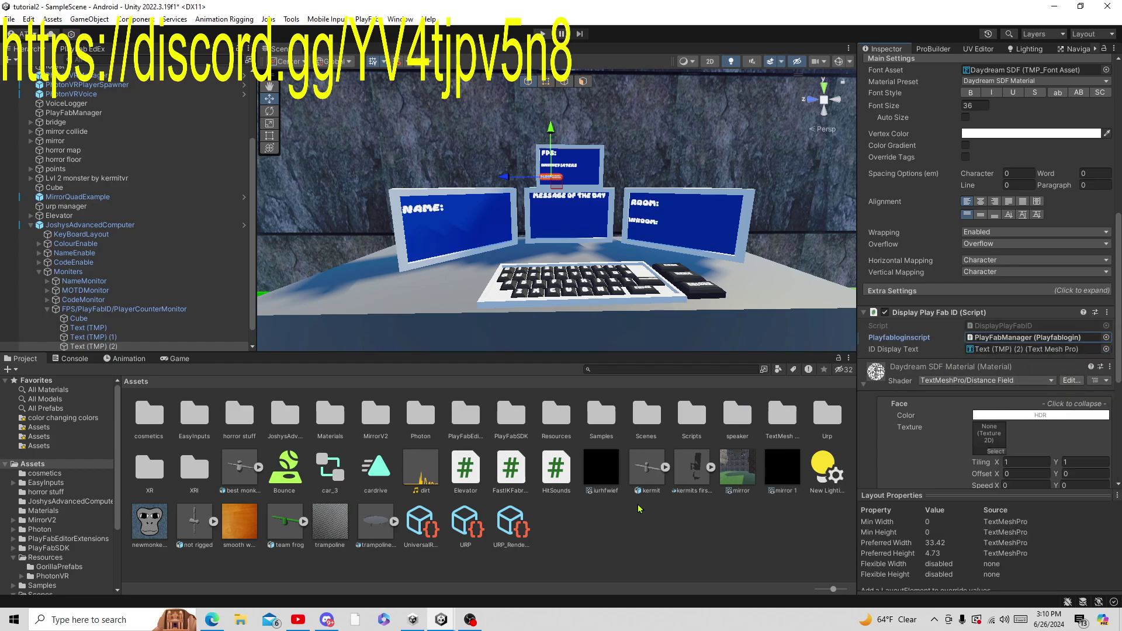
# Step: Collapse the monitor groups and JoshysAdvancedComputer in the hierarchy, and clear the selection
pyautogui.click(48, 310)
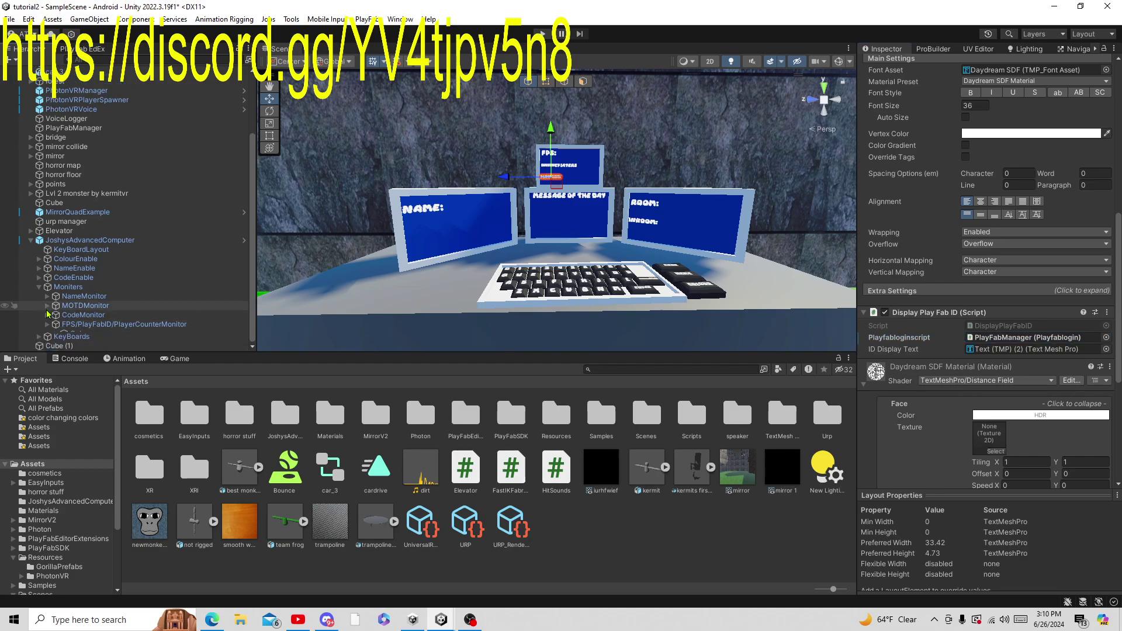
pyautogui.click(39, 287)
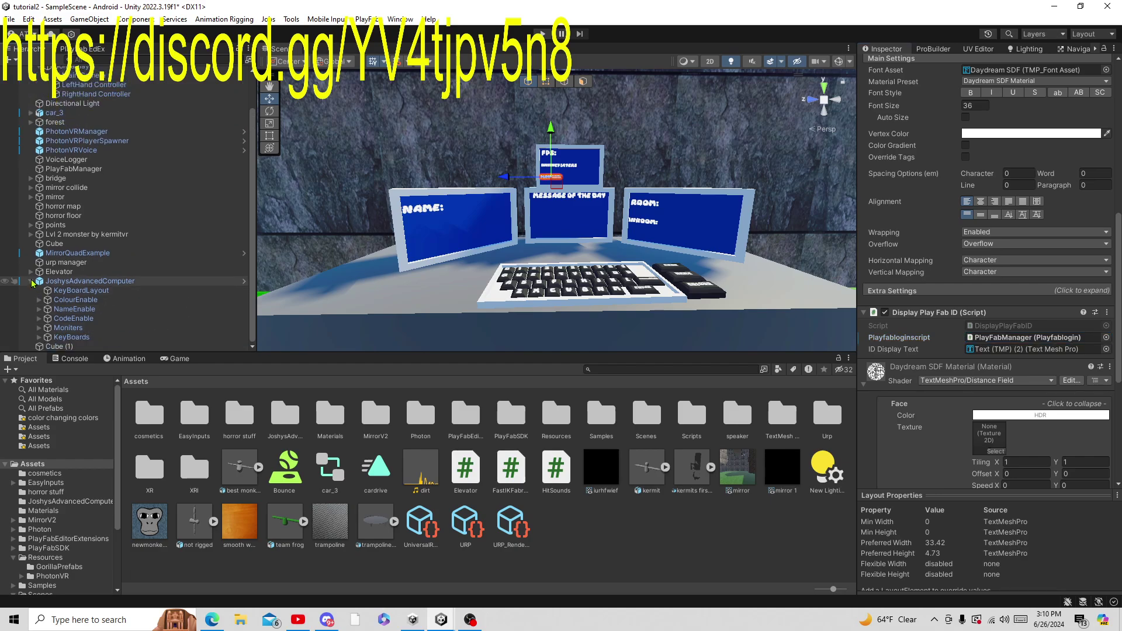
pyautogui.click(29, 282)
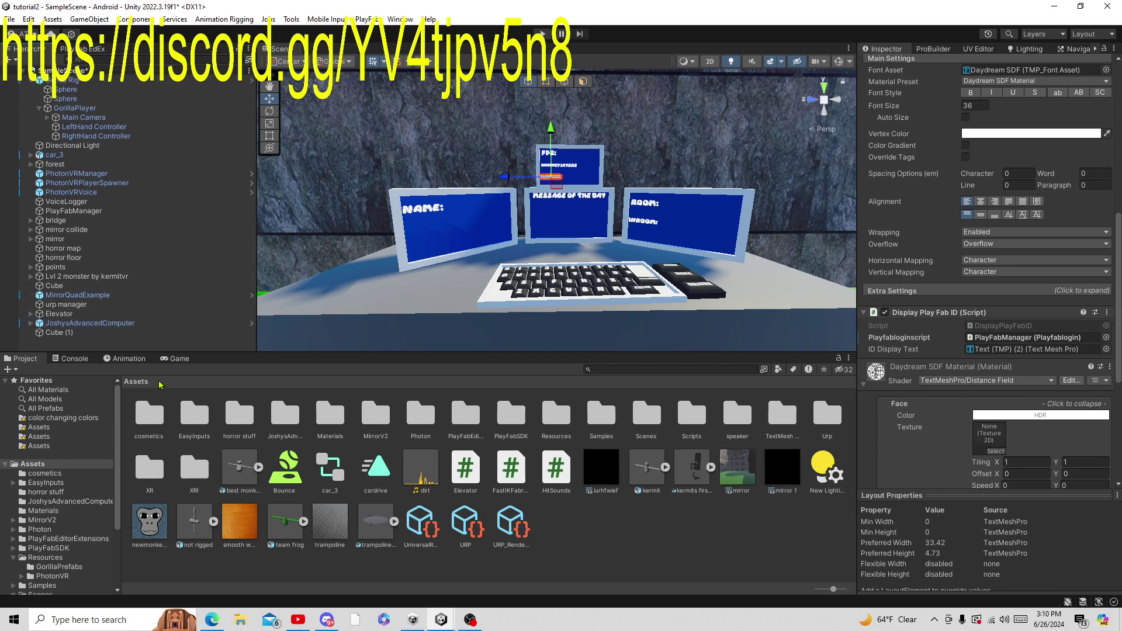
pyautogui.click(759, 568)
pyautogui.moveTo(433, 266); pyautogui.dragTo(436, 219, button='right')
pyautogui.moveTo(487, 179); pyautogui.dragTo(494, 214, button='right')
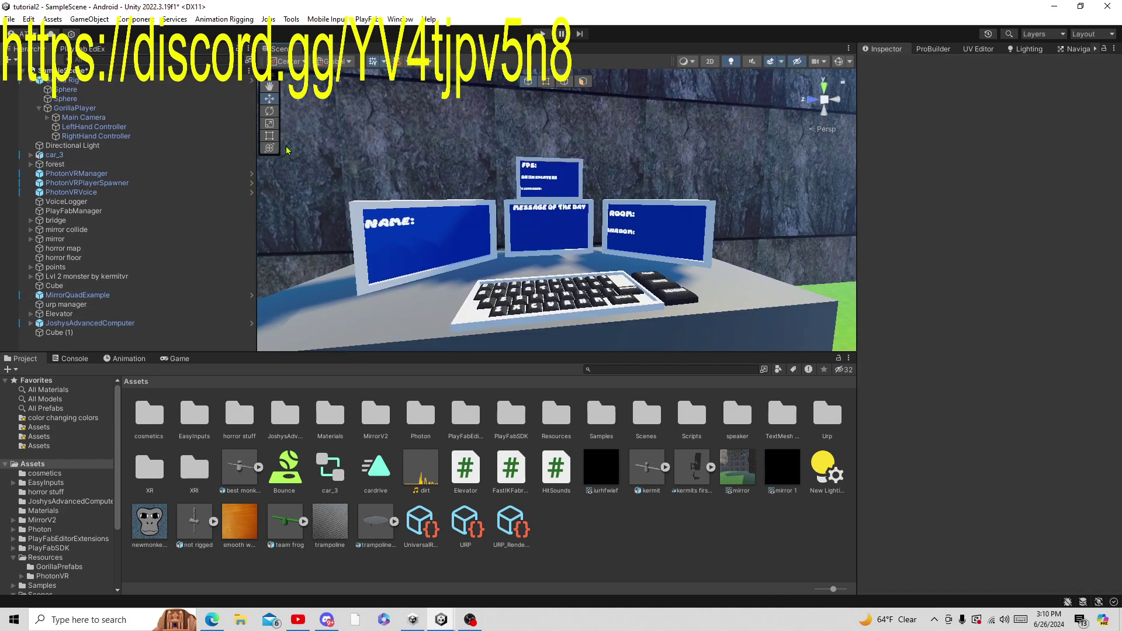
# Step: Select both LeftHand Controller and RightHand Controller under GorillaPlayer
pyautogui.click(124, 128)
pyautogui.keyDown('ctrl'); pyautogui.click(120, 139); pyautogui.keyUp('ctrl')
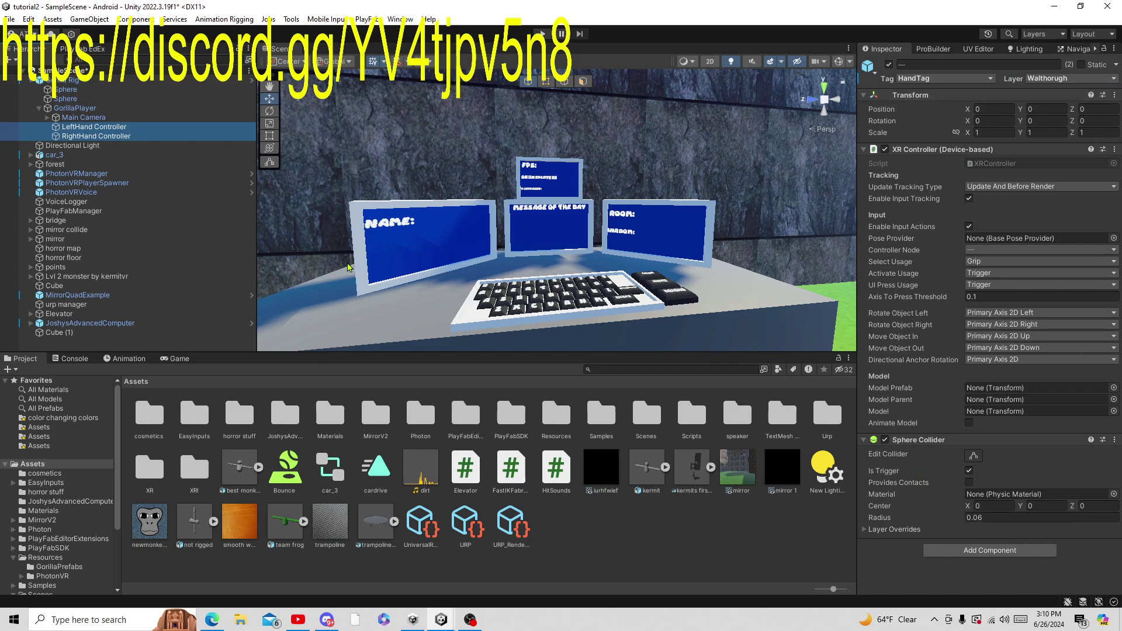
pyautogui.click(98, 128)
pyautogui.keyDown('shift'); pyautogui.click(111, 136); pyautogui.keyUp('shift')
pyautogui.rightClick(113, 137)
pyautogui.moveTo(188, 337)
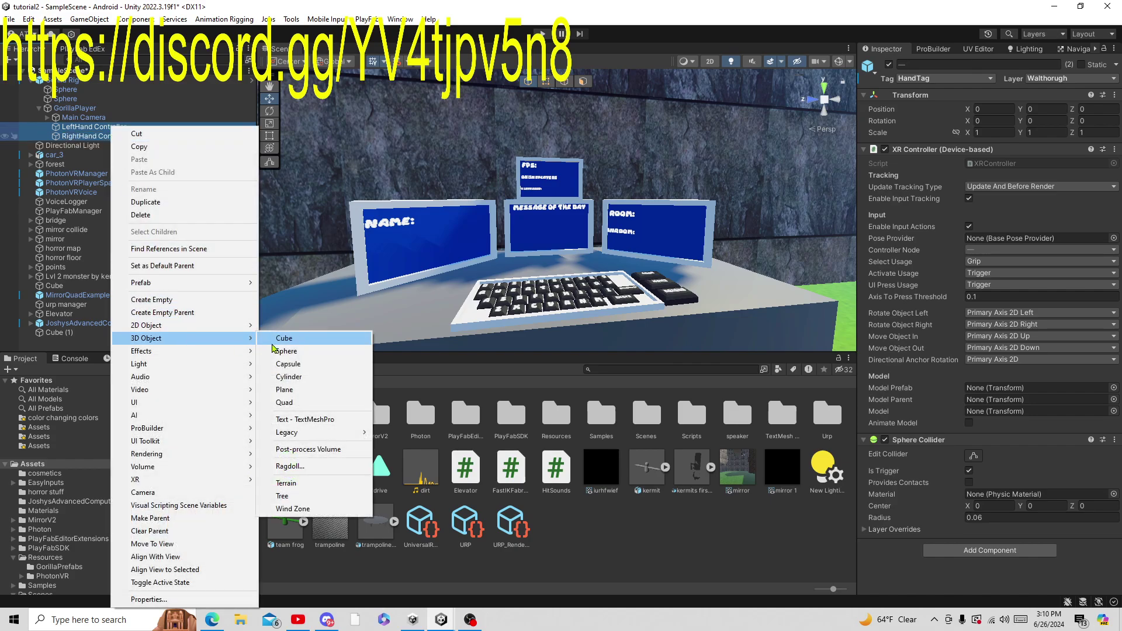
pyautogui.click(281, 341)
pyautogui.hotkey('ctrl', 'z')
# Step: Add a 3D Sphere as a child of both the LeftHand Controller and the RightHand Controller
pyautogui.rightClick(105, 128)
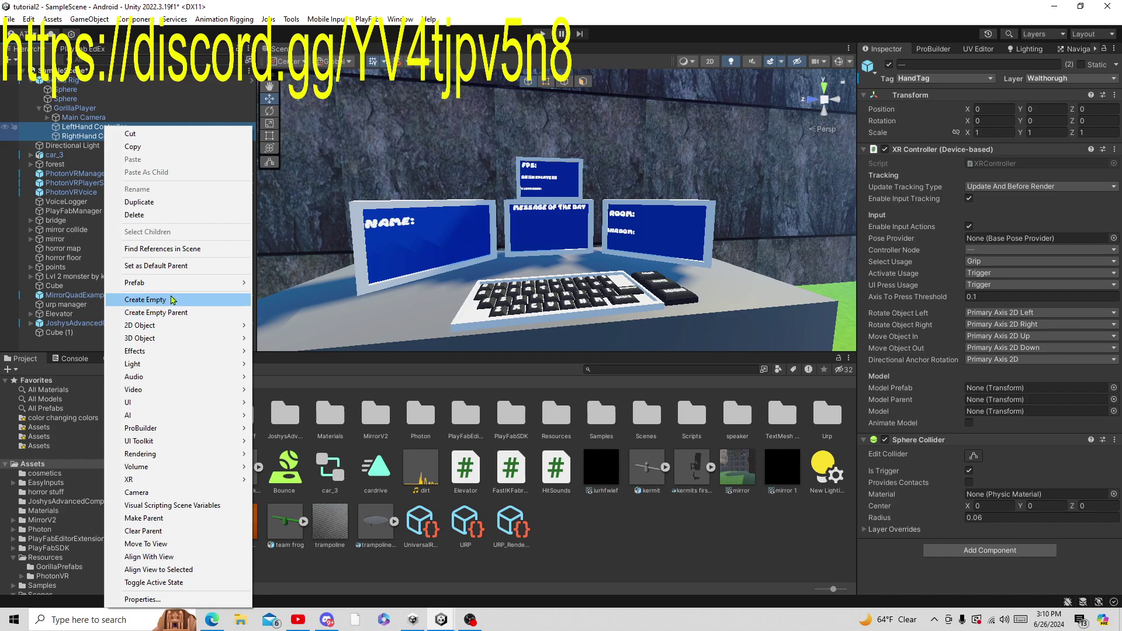
pyautogui.moveTo(188, 338)
pyautogui.click(281, 350)
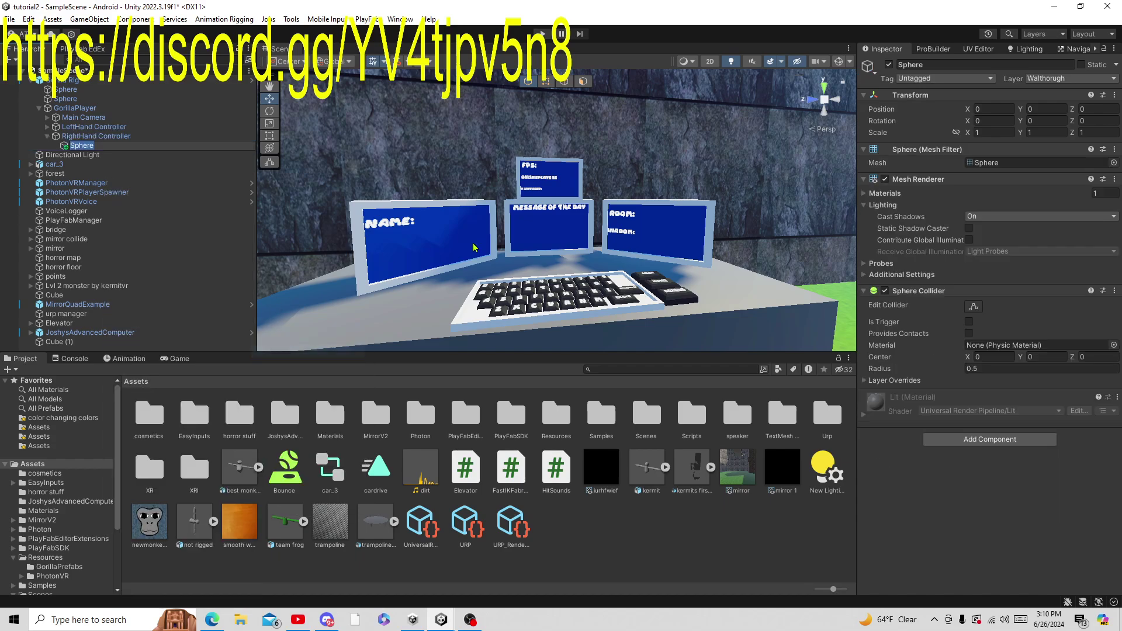
# Step: Tag the new spheres under both hand controllers as Player
pyautogui.click(48, 127)
pyautogui.click(48, 127)
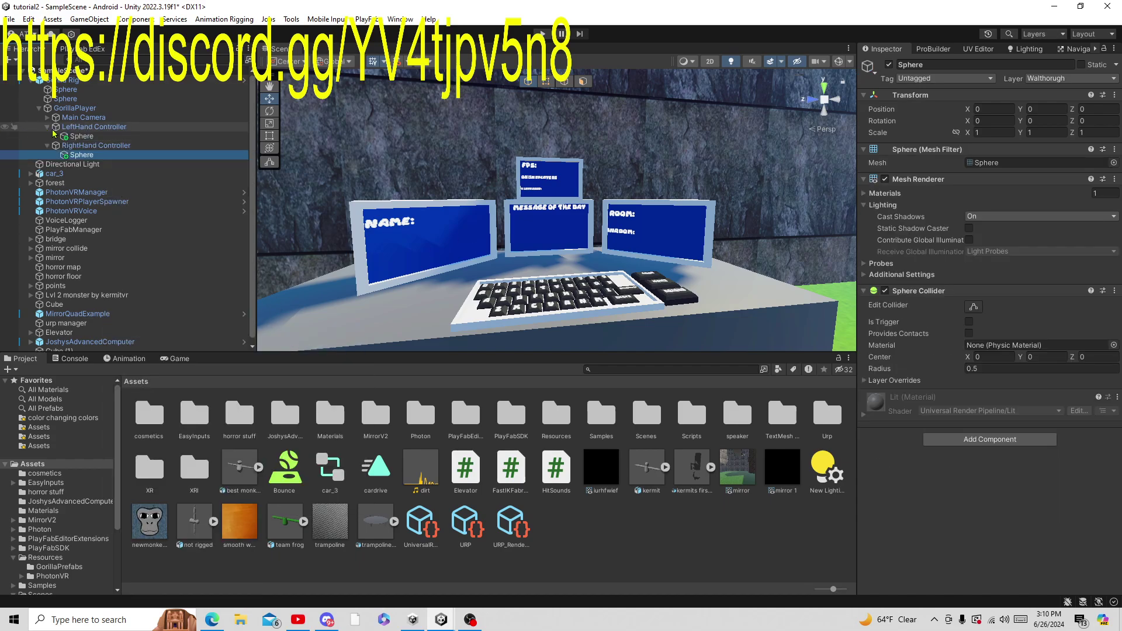
pyautogui.keyDown('ctrl'); pyautogui.click(81, 136); pyautogui.keyUp('ctrl')
pyautogui.click(915, 78)
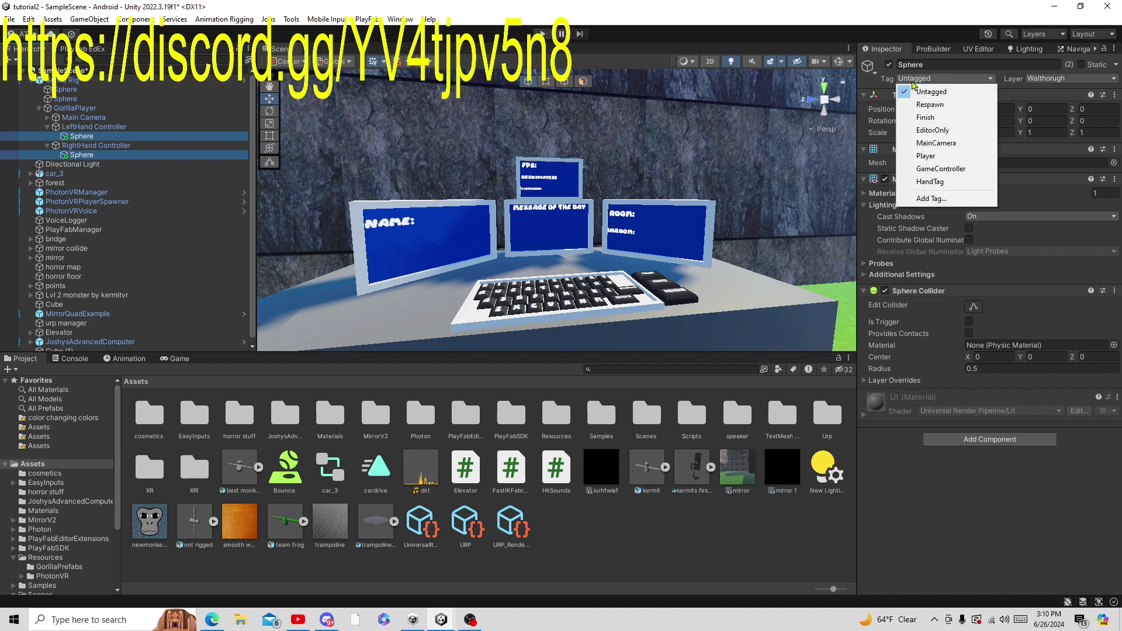
pyautogui.click(925, 156)
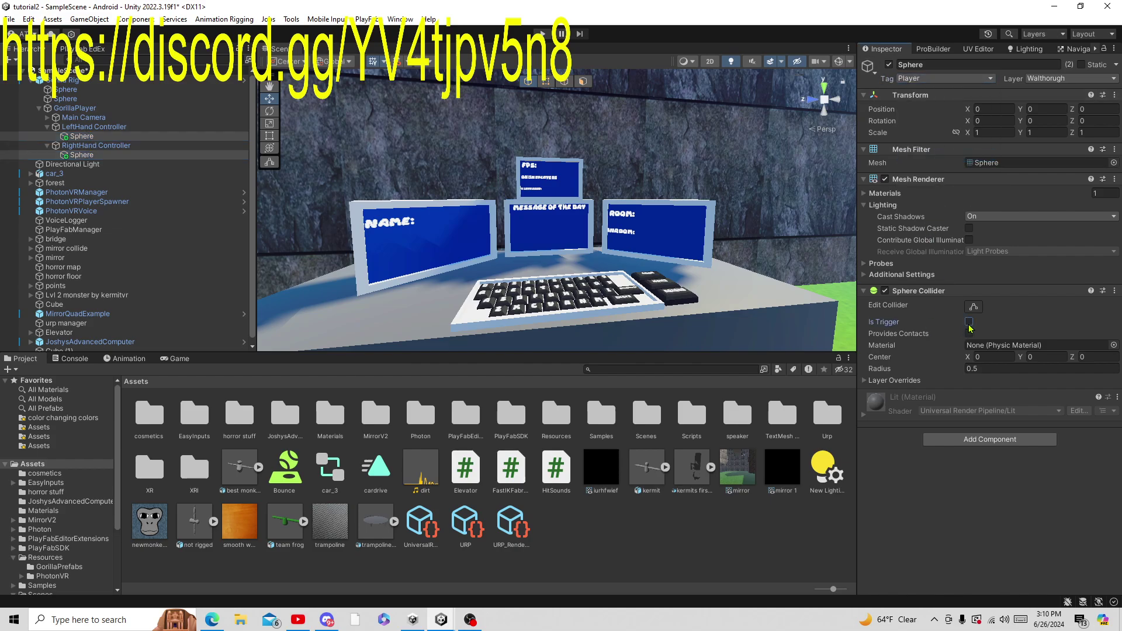
# Step: Make both hand spheres' colliders triggers with a radius of 0.06 and disable their Mesh Renderers
pyautogui.click(1008, 373)
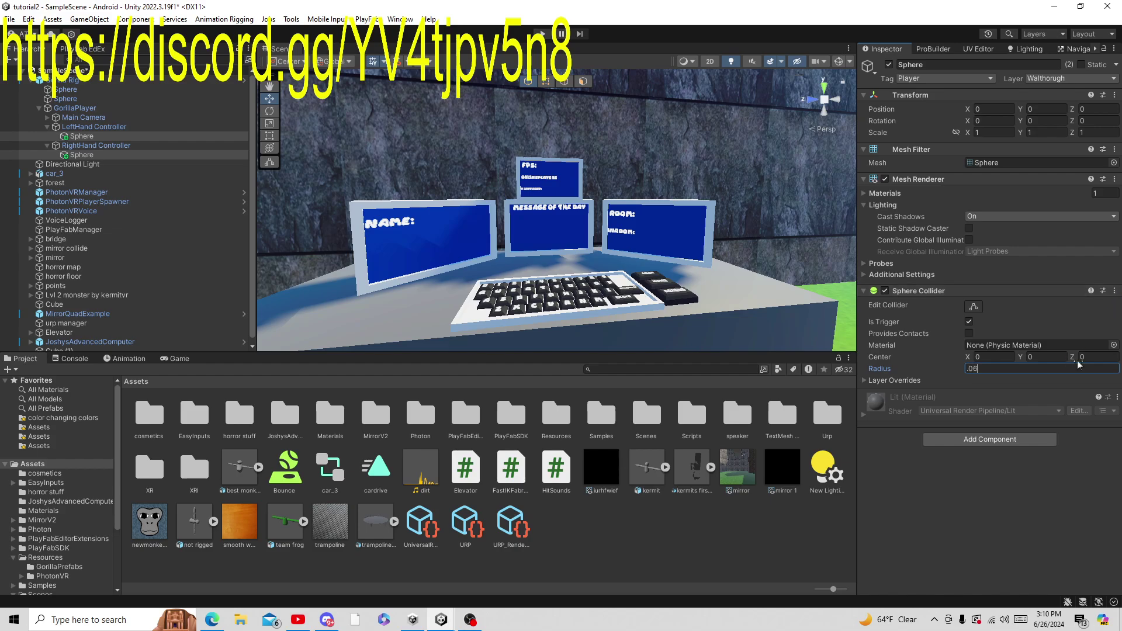
pyautogui.click(885, 179)
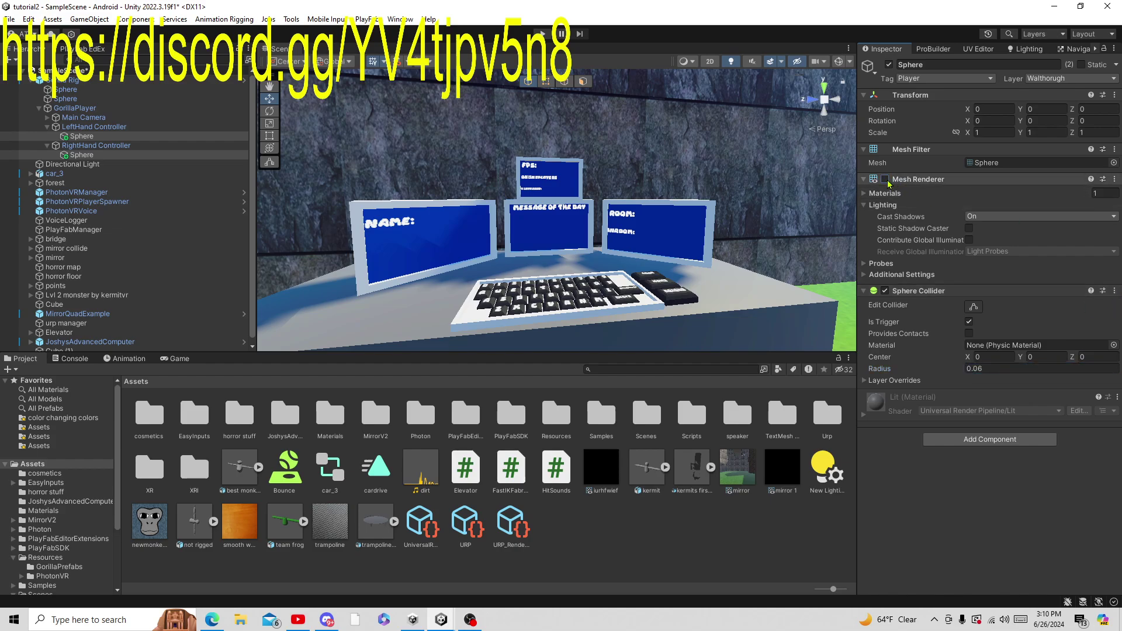
pyautogui.click(722, 514)
pyautogui.click(47, 127)
pyautogui.click(46, 135)
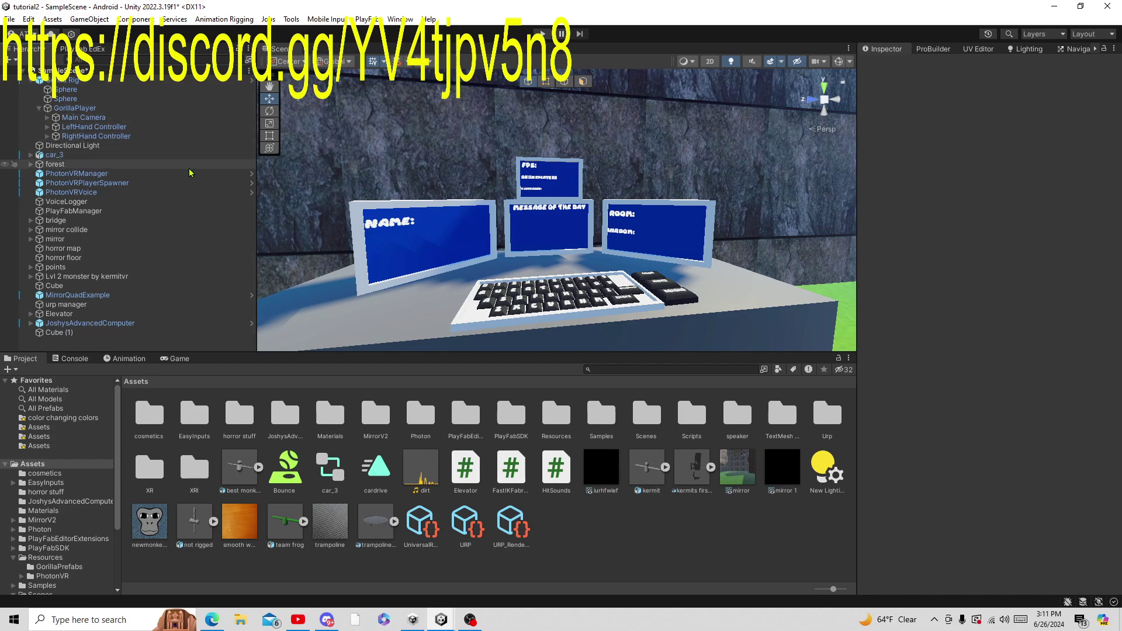
pyautogui.moveTo(374, 180); pyautogui.dragTo(421, 156, button='right')
pyautogui.scroll(-4, 611, 210)
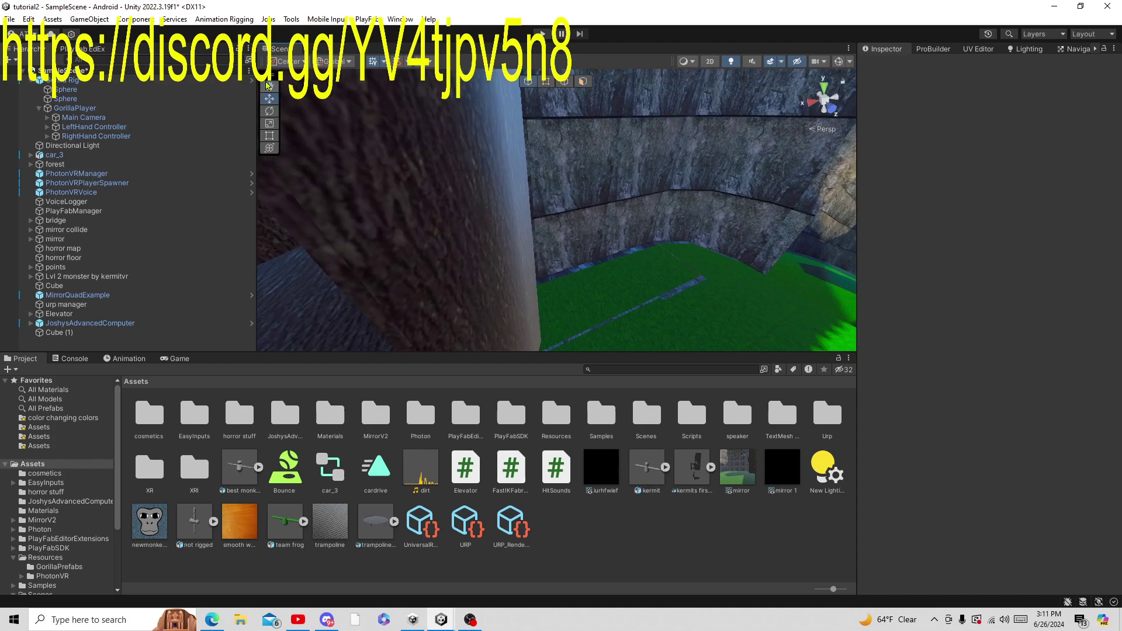
# Step: Check the LeftHand and RightHand Controller settings in the Monkey Clash project for comparison with GorillaPlayer in tutorial2
pyautogui.click(75, 108)
pyautogui.moveTo(441, 622)
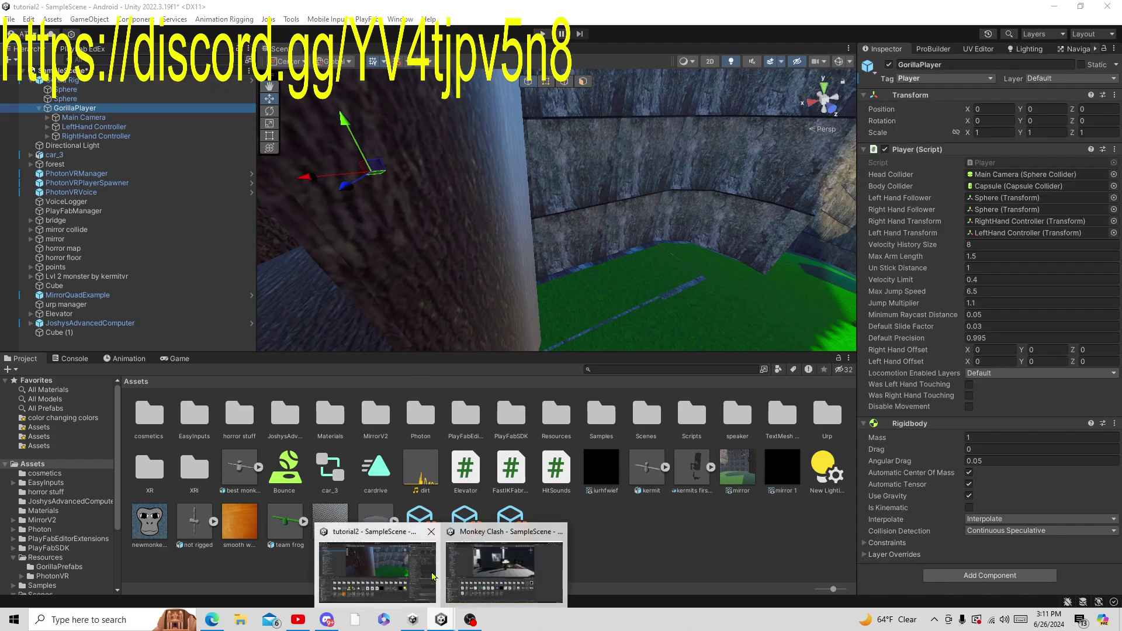
pyautogui.click(504, 569)
pyautogui.click(106, 127)
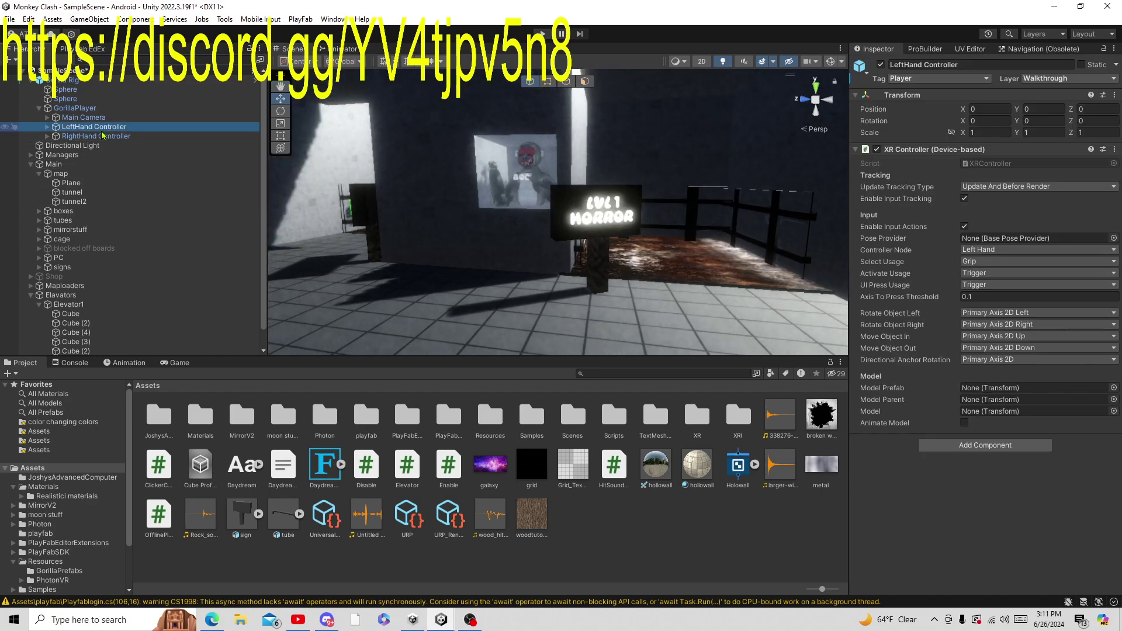
pyautogui.click(103, 136)
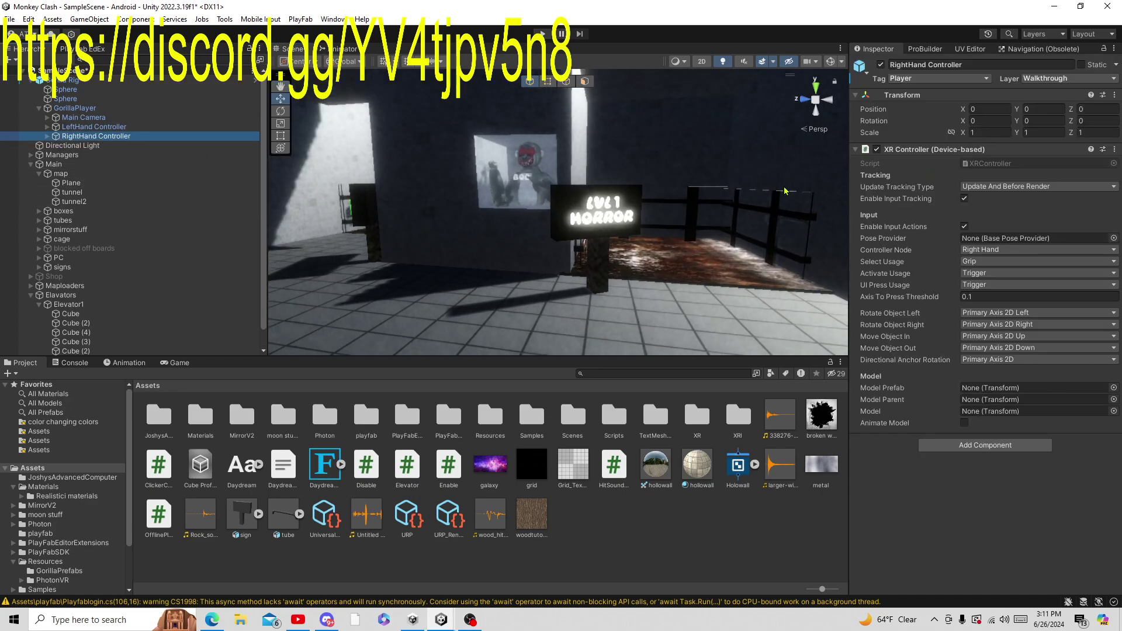
pyautogui.moveTo(463, 174); pyautogui.dragTo(549, 162, button='right')
pyautogui.click(790, 497)
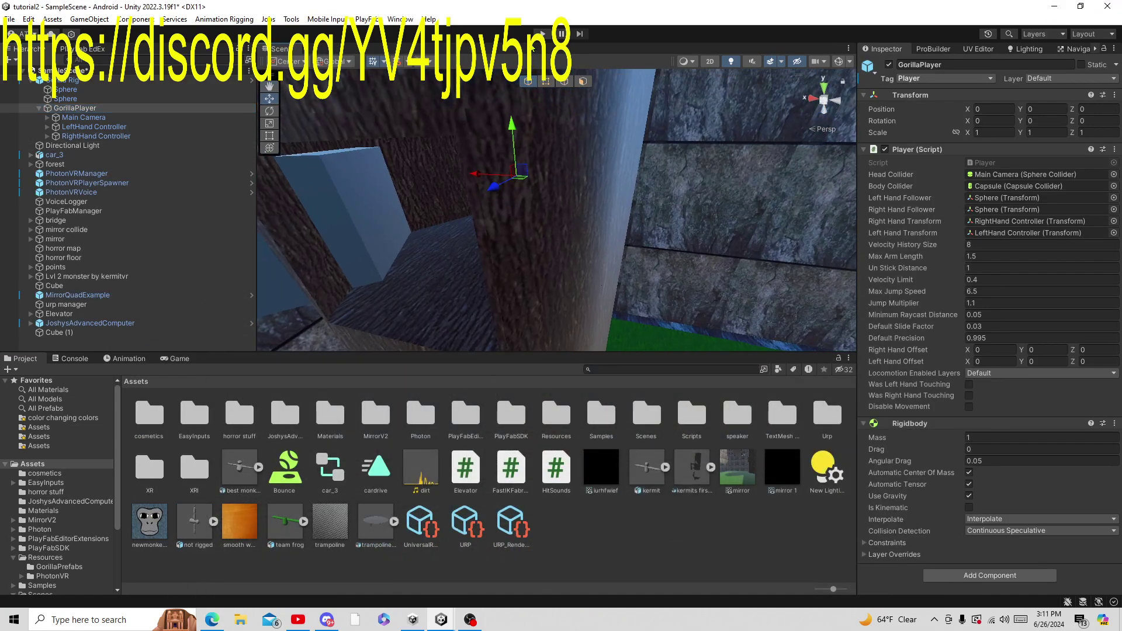
# Step: Run the scene and move GorillaPlayer beside the computer desk, at about X 2.83, Y 1.38, Z 2.08
pyautogui.click(542, 34)
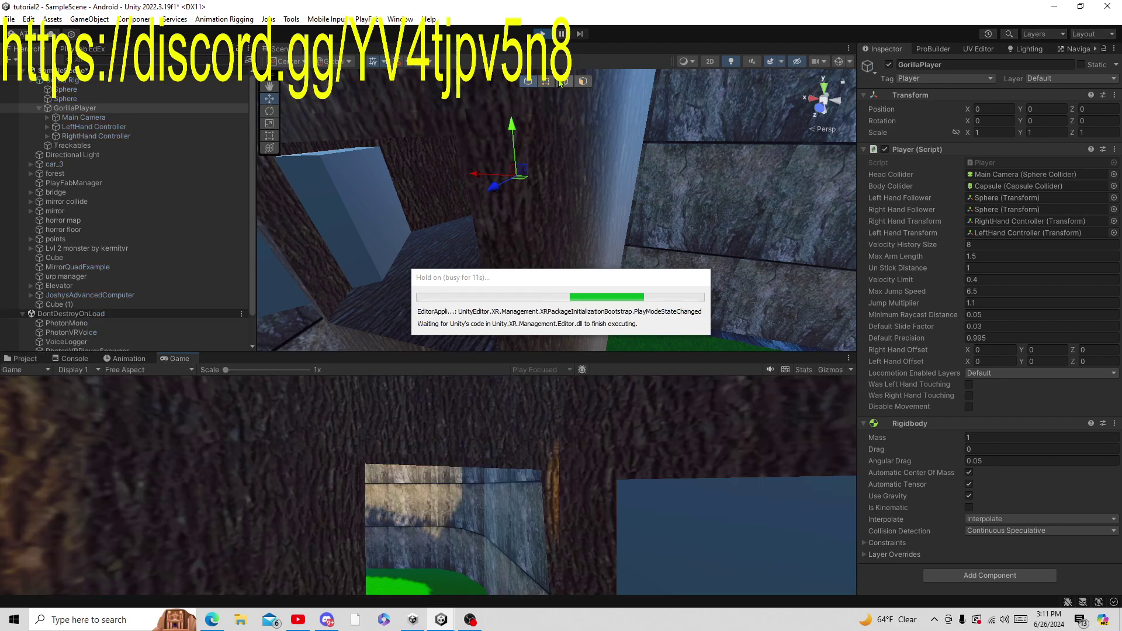
pyautogui.scroll(-5, 589, 260)
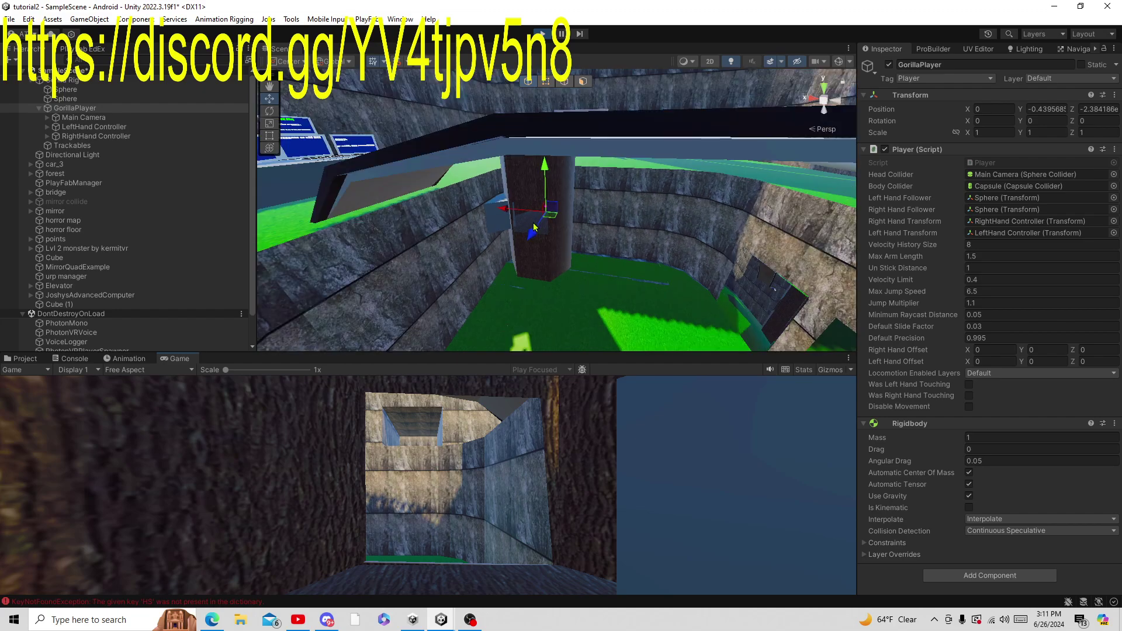
pyautogui.moveTo(549, 218); pyautogui.dragTo(461, 319)
pyautogui.scroll(-3, 479, 307)
pyautogui.scroll(-3, 479, 307)
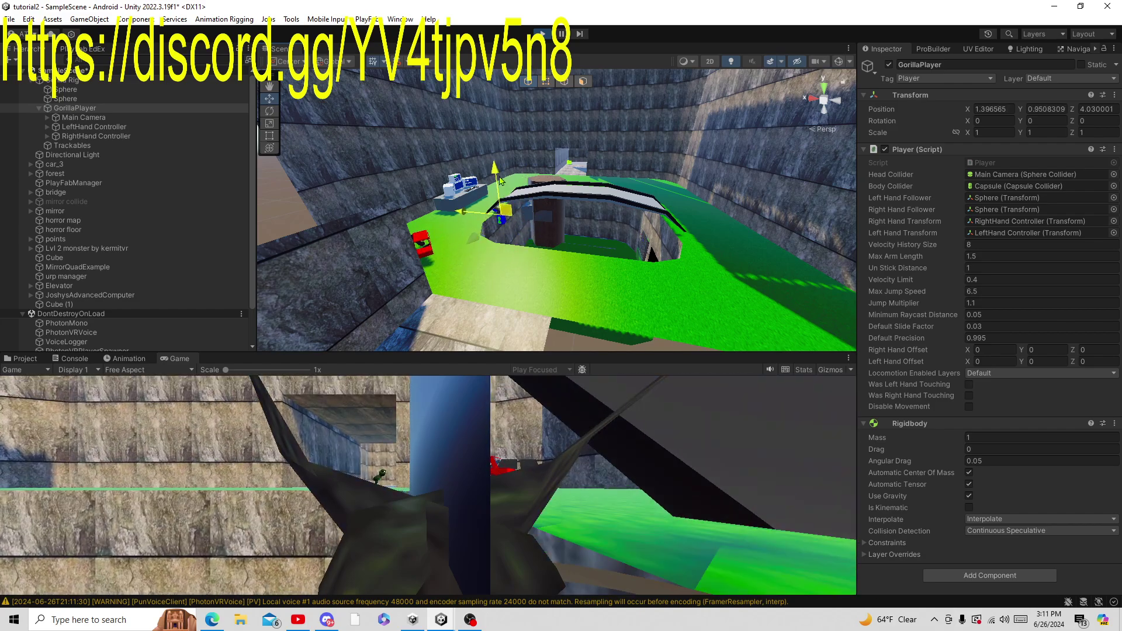
pyautogui.moveTo(522, 238); pyautogui.dragTo(486, 205)
pyautogui.moveTo(487, 205); pyautogui.dragTo(334, 168, button='right')
pyautogui.press('f')
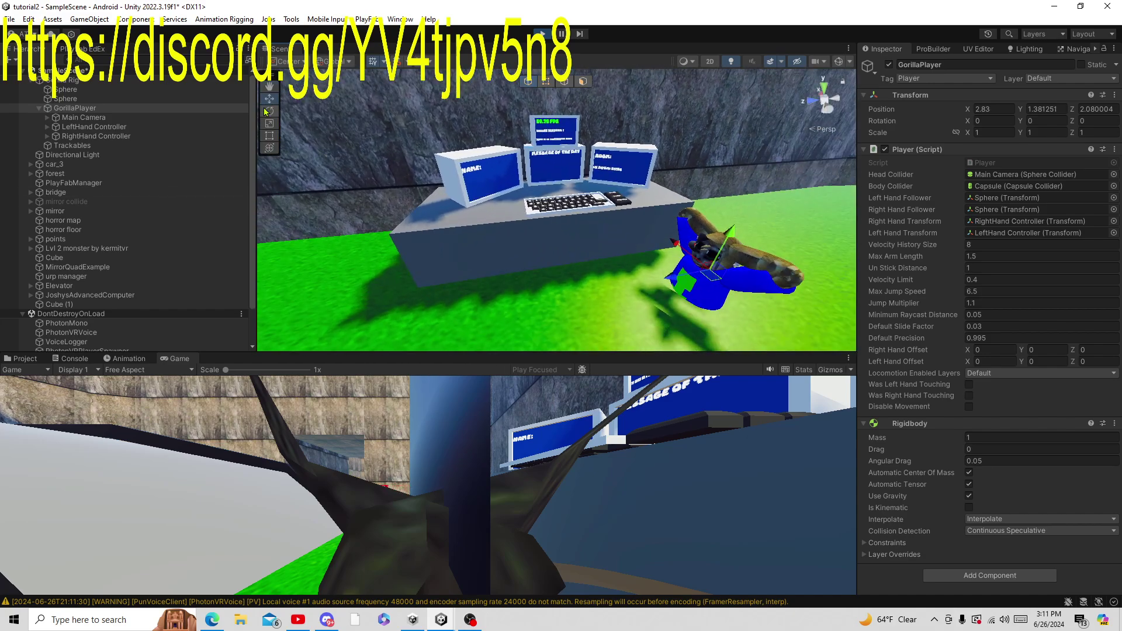
# Step: Rotate GorillaPlayer about 24 degrees around Y and place it in front of the keyboard, at about X 3.17, Z 2.99
pyautogui.click(269, 111)
pyautogui.moveTo(705, 331); pyautogui.dragTo(704, 277)
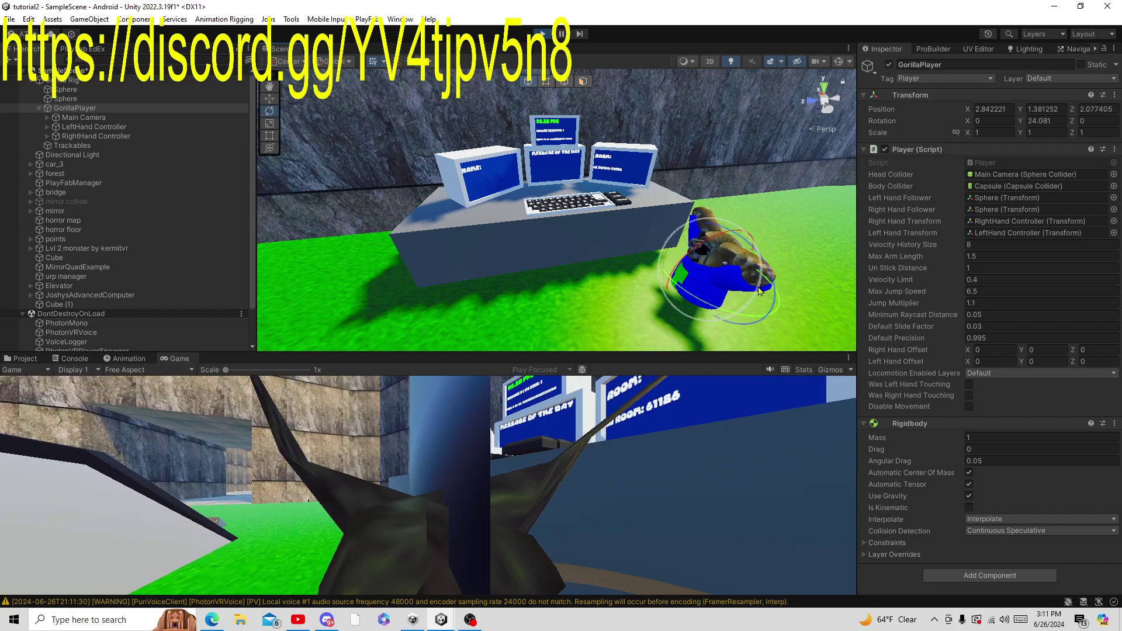
pyautogui.click(269, 99)
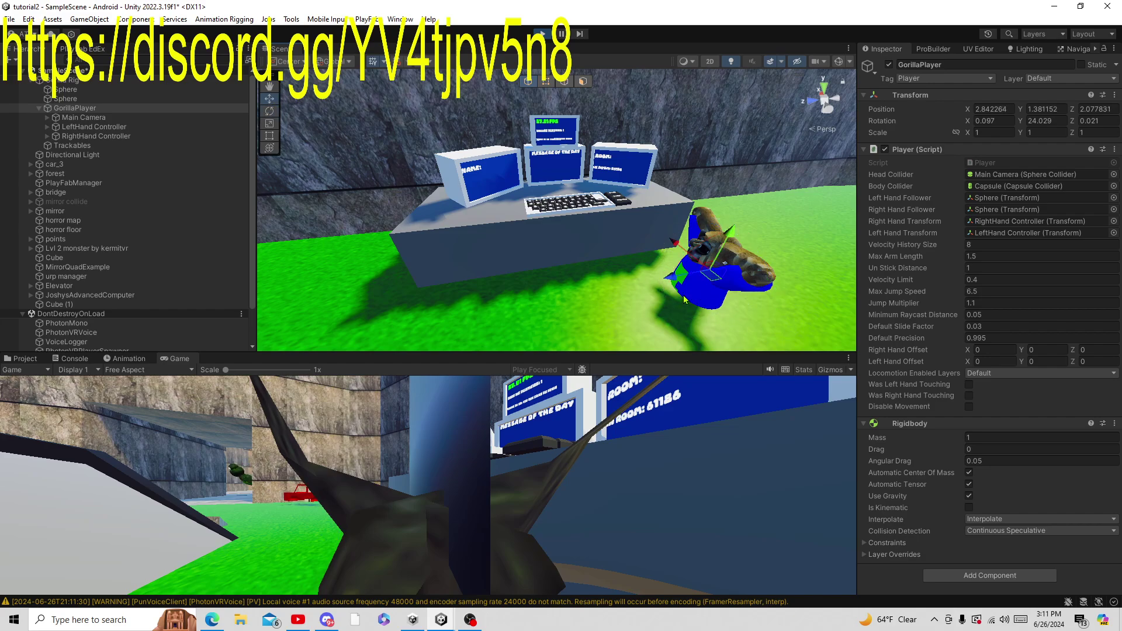
pyautogui.click(693, 280)
pyautogui.click(103, 328)
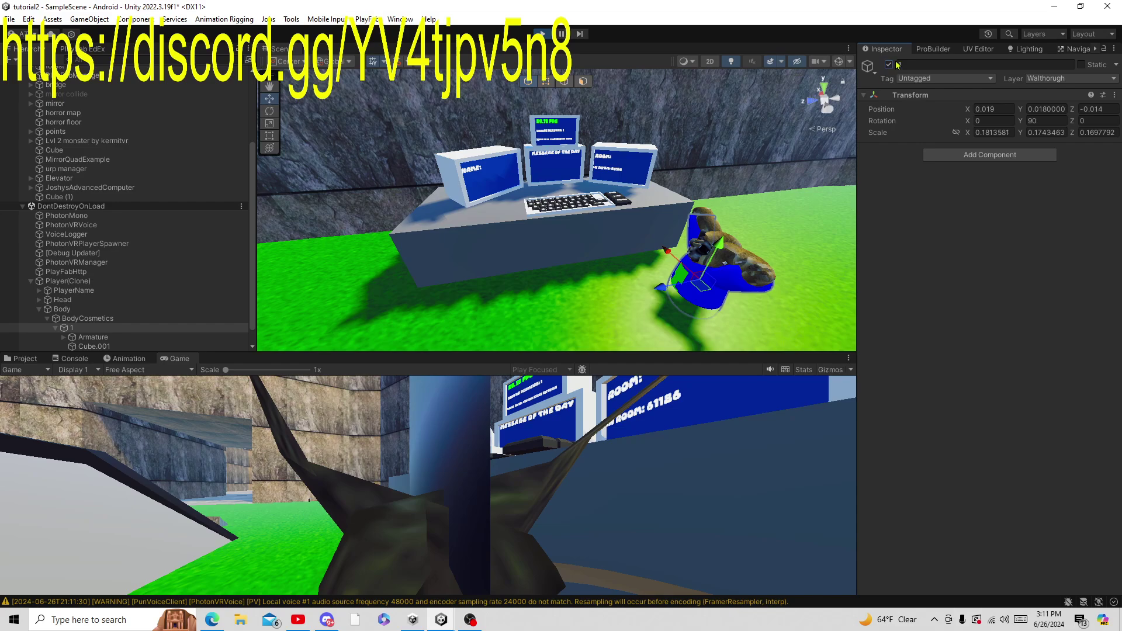
pyautogui.click(55, 328)
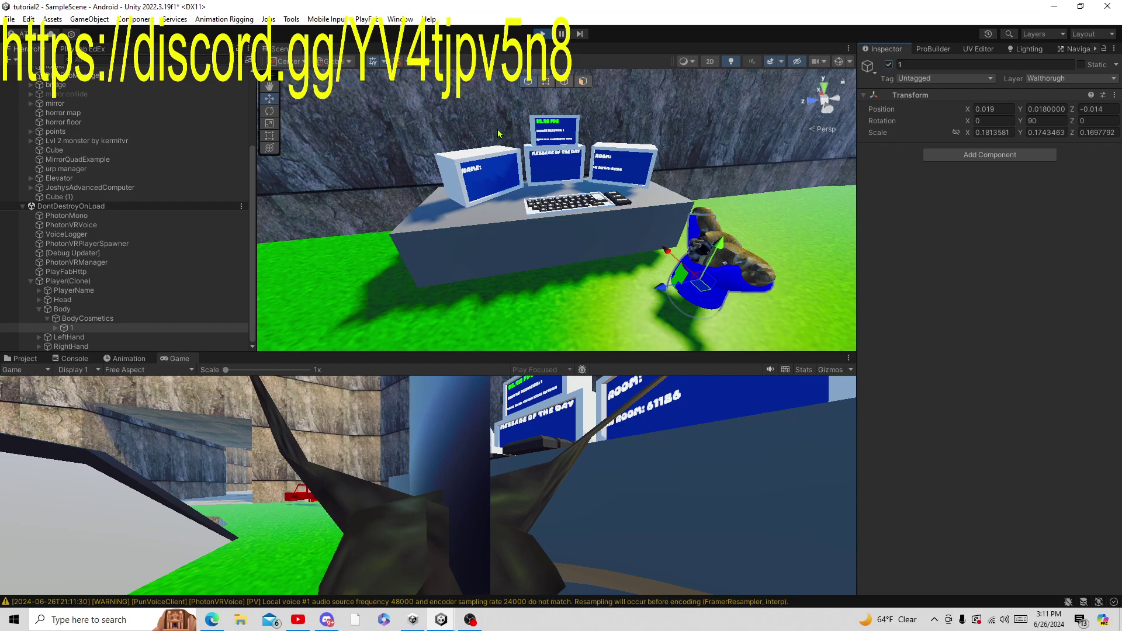
pyautogui.scroll(5, 80, 139)
pyautogui.click(75, 108)
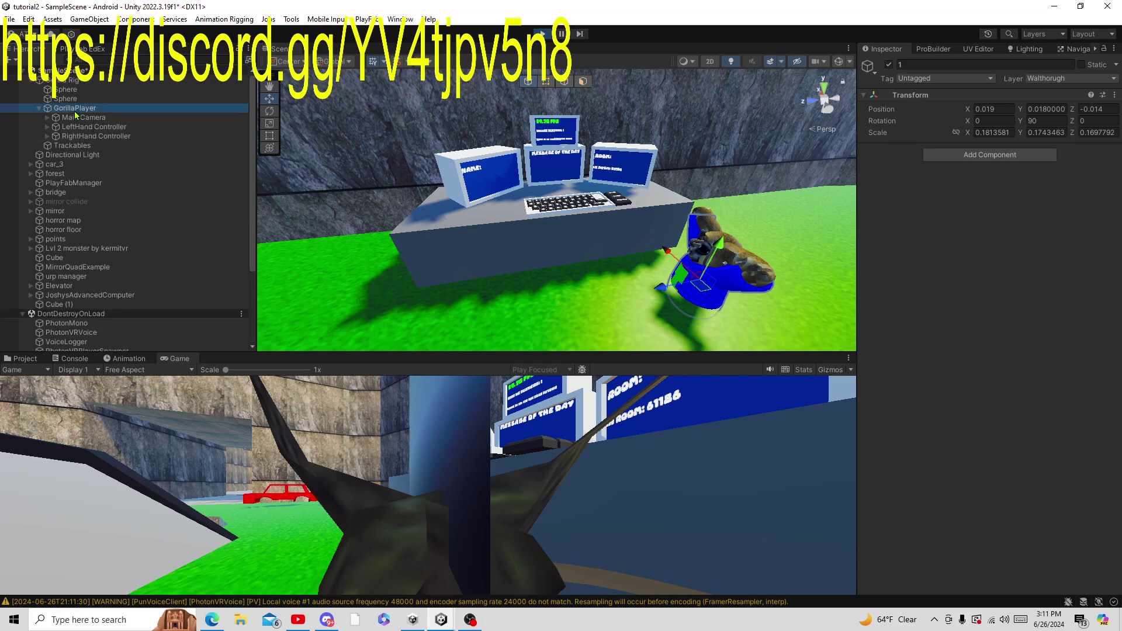
pyautogui.keyDown('alt'); pyautogui.moveTo(571, 262); pyautogui.dragTo(521, 116); pyautogui.keyUp('alt')
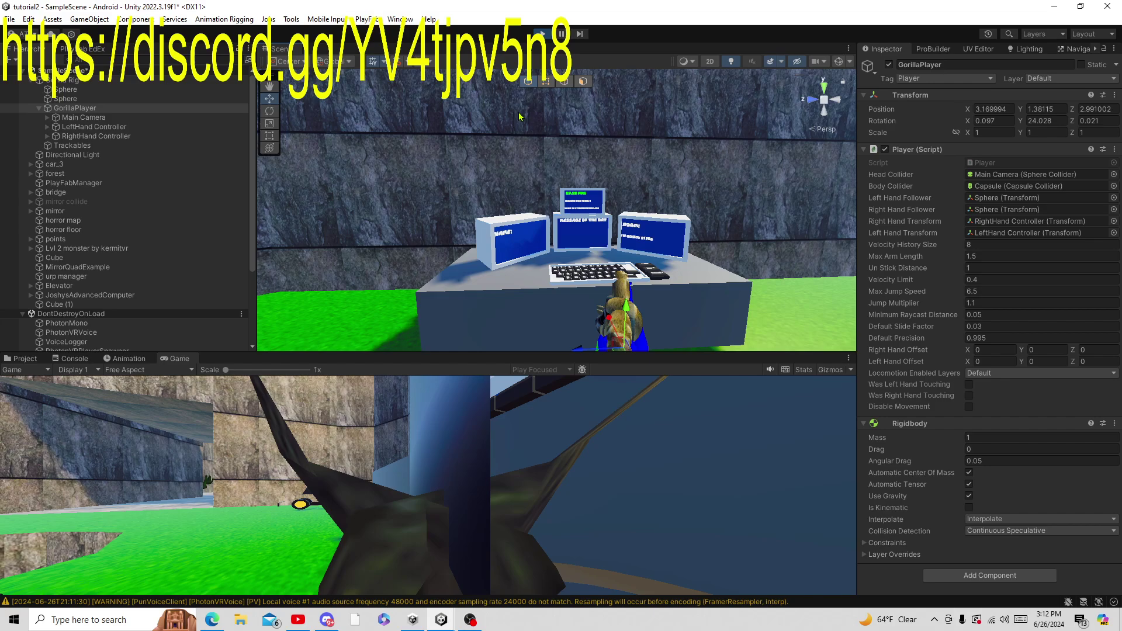
# Step: Examine the running computer's monitors, including the FPS, online players, message of the day and room displays
pyautogui.scroll(-10, 581, 226)
pyautogui.scroll(10, 596, 226)
pyautogui.moveTo(630, 286); pyautogui.dragTo(677, 342, button='middle')
pyautogui.moveTo(677, 342); pyautogui.dragTo(702, 277, button='right')
pyautogui.press('w')
pyautogui.scroll(10, 702, 277)
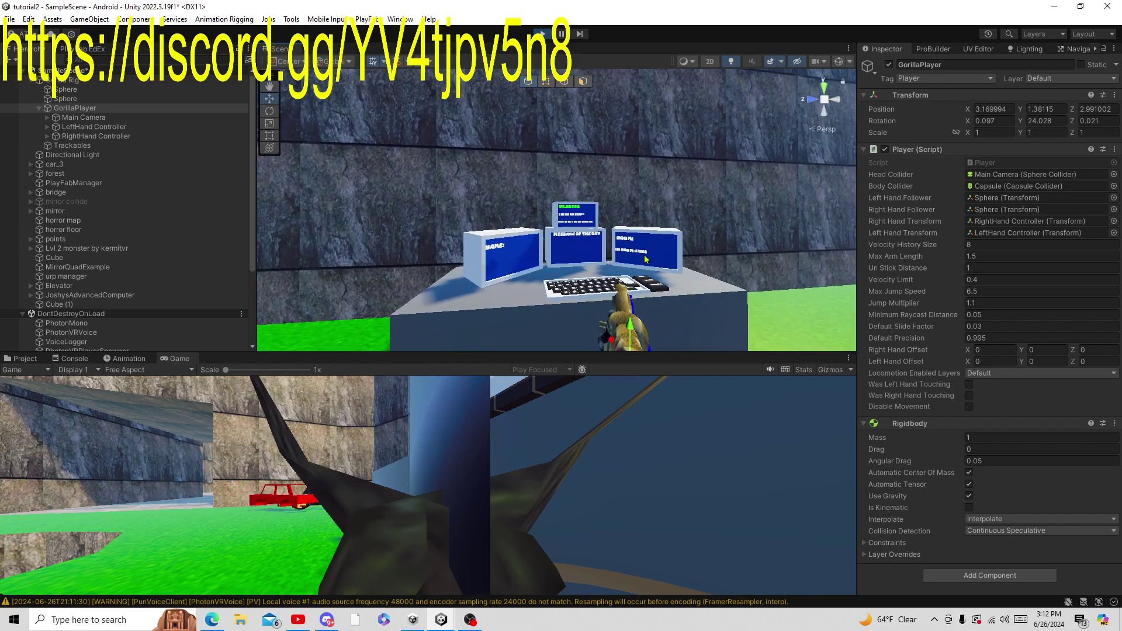
pyautogui.moveTo(660, 298); pyautogui.dragTo(607, 288, button='middle')
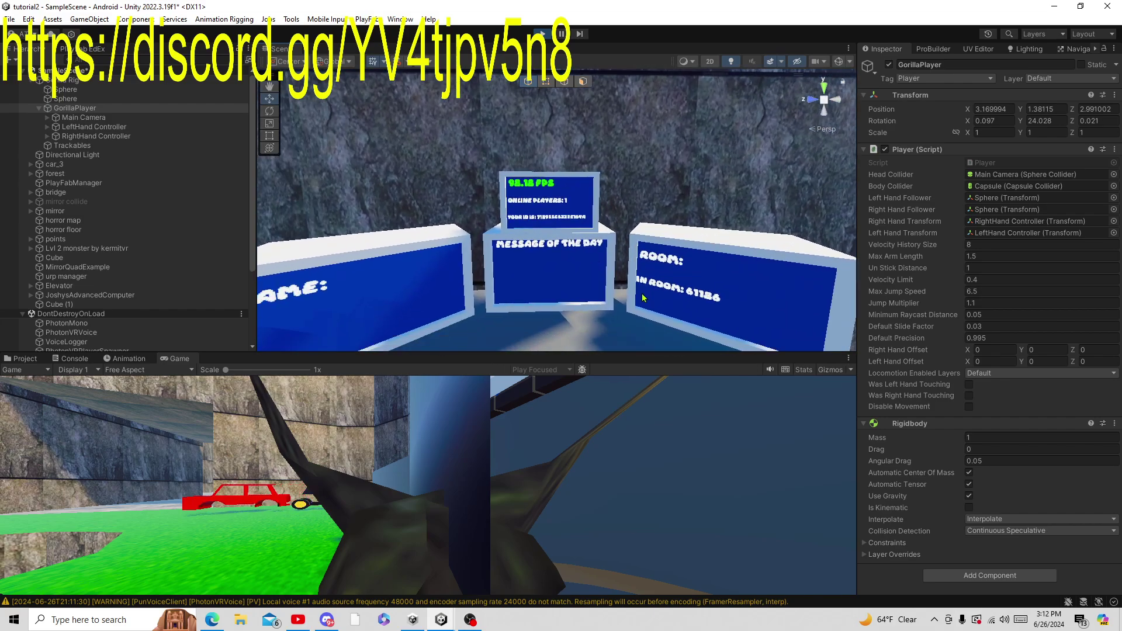
pyautogui.moveTo(607, 288); pyautogui.dragTo(566, 200, button='right')
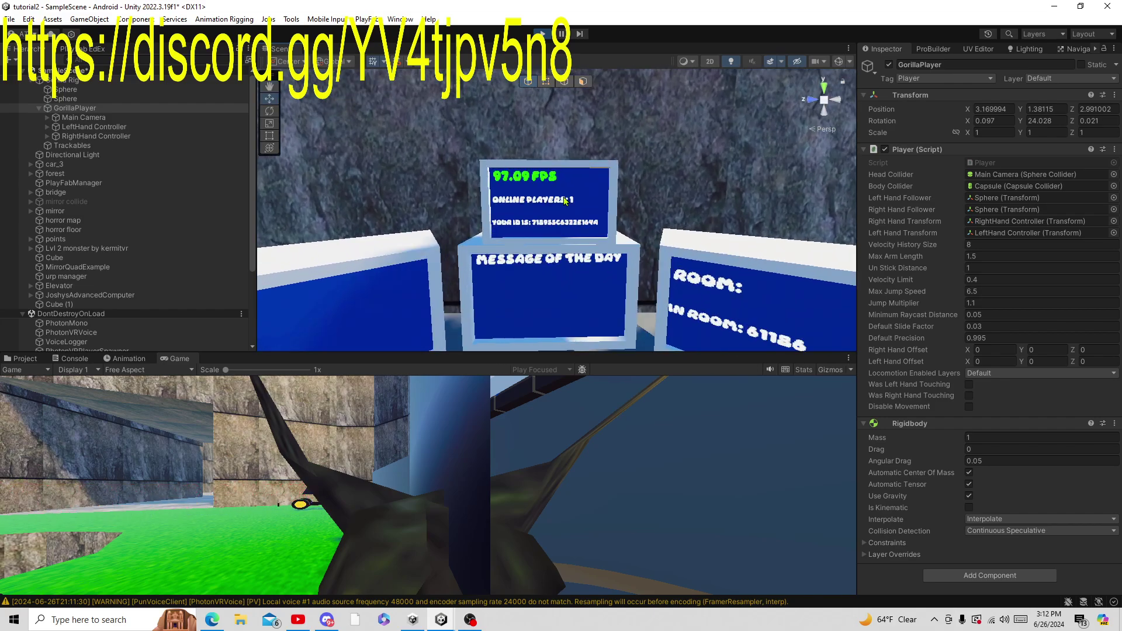
pyautogui.moveTo(556, 252); pyautogui.dragTo(626, 125, button='right')
pyautogui.moveTo(625, 126); pyautogui.dragTo(627, 51, button='middle')
pyautogui.moveTo(585, 245); pyautogui.dragTo(561, 187, button='right')
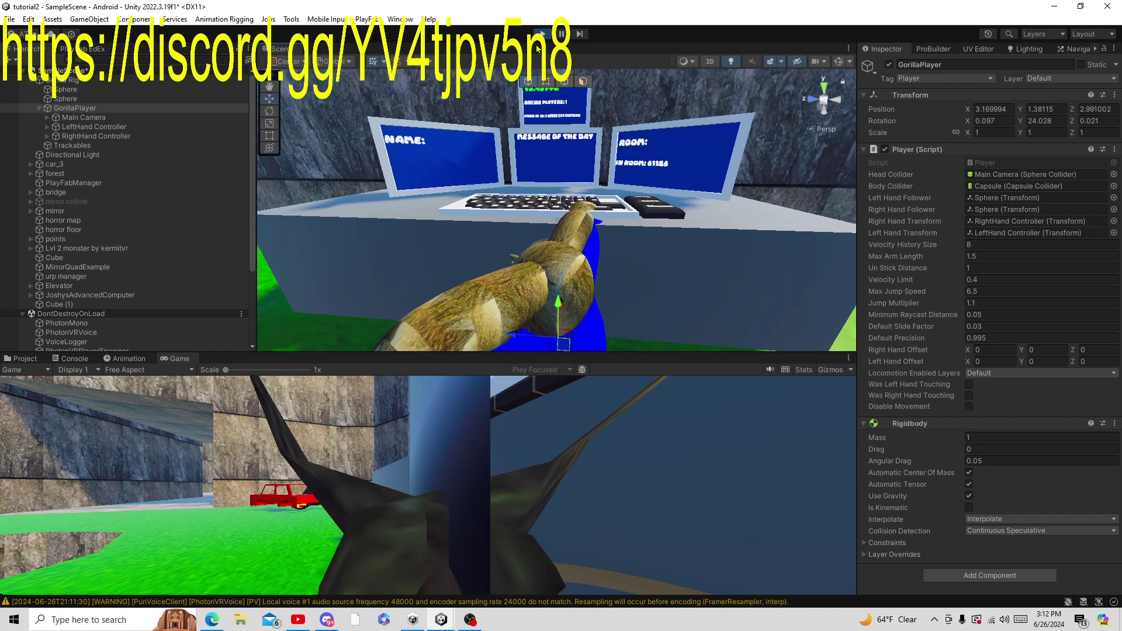
# Step: Test the keyboard by moving LeftHand Controller onto its keys, to about X 0.23, Y 0.355, Z 0.102
pyautogui.moveTo(526, 190); pyautogui.dragTo(609, 218, button='middle')
pyautogui.click(122, 128)
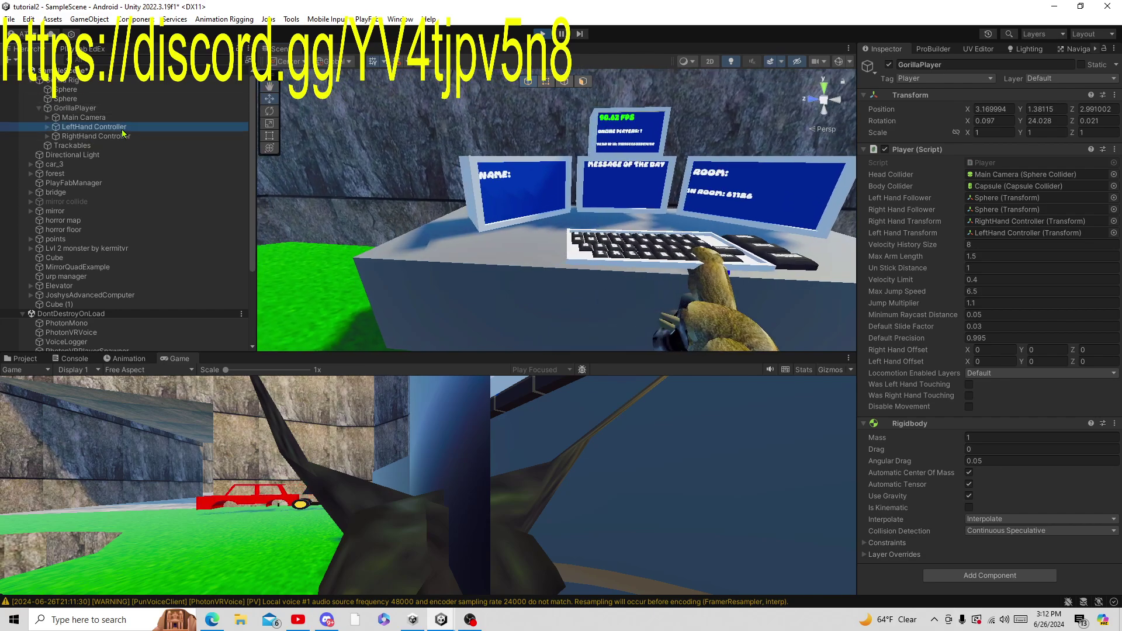
pyautogui.moveTo(410, 181); pyautogui.dragTo(544, 202, button='right')
pyautogui.press('s')
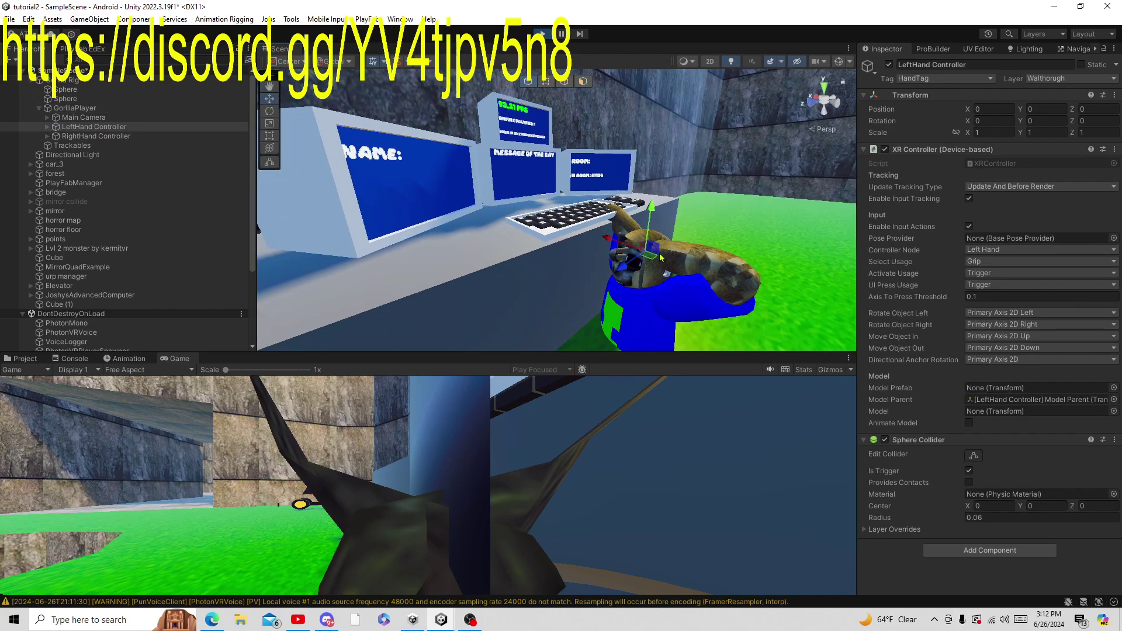
pyautogui.moveTo(647, 247); pyautogui.dragTo(617, 175)
pyautogui.moveTo(529, 234); pyautogui.dragTo(491, 271, button='right')
pyautogui.moveTo(491, 272); pyautogui.dragTo(428, 308, button='middle')
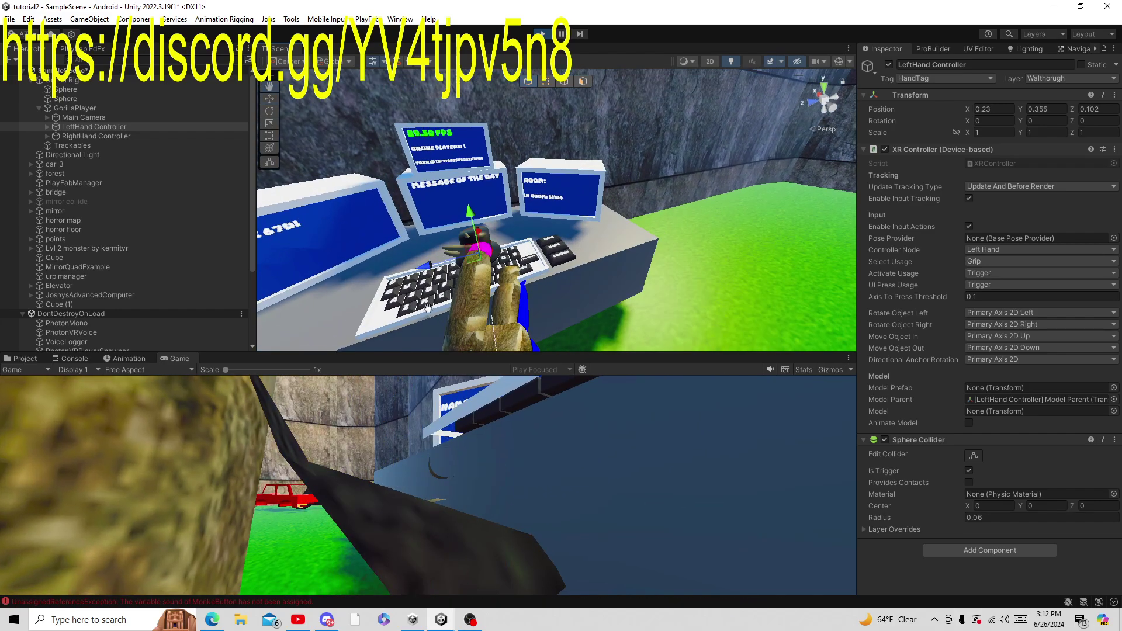
# Step: Sweep LeftHand Controller across more keys, to about X 0.208, Y 0.343, Z -0.066
pyautogui.moveTo(486, 255); pyautogui.dragTo(521, 243)
pyautogui.moveTo(521, 243); pyautogui.dragTo(467, 240, button='right')
pyautogui.moveTo(467, 239); pyautogui.dragTo(364, 224, button='middle')
pyautogui.moveTo(364, 224); pyautogui.dragTo(423, 197, button='right')
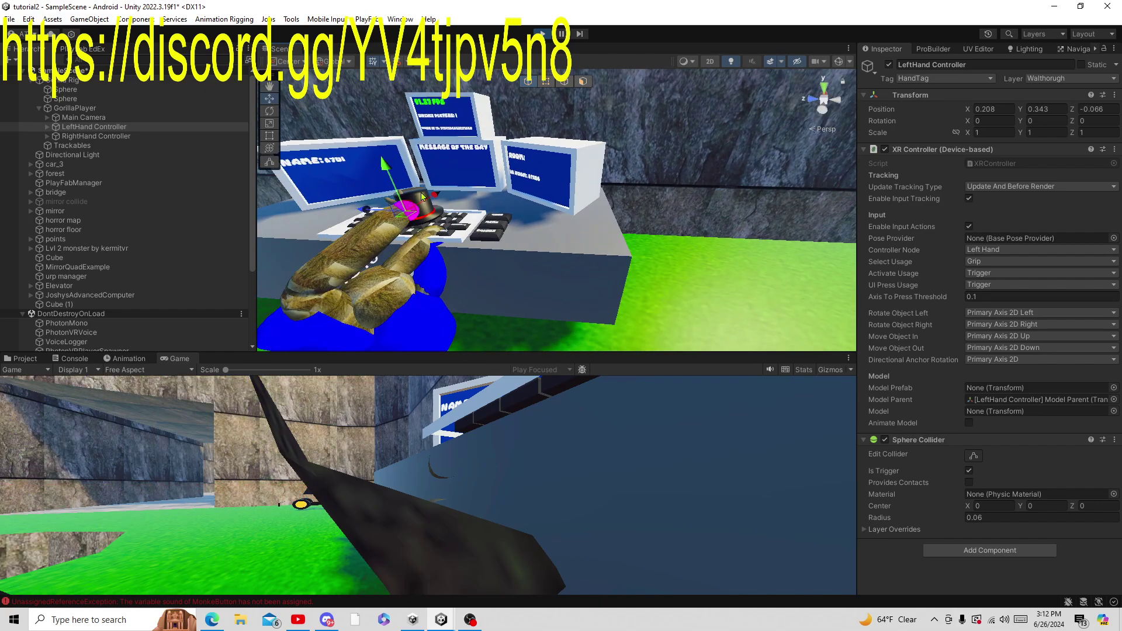
pyautogui.click(389, 185)
# Step: Move RightHand Controller toward the tab buttons beside the keyboard
pyautogui.click(94, 126)
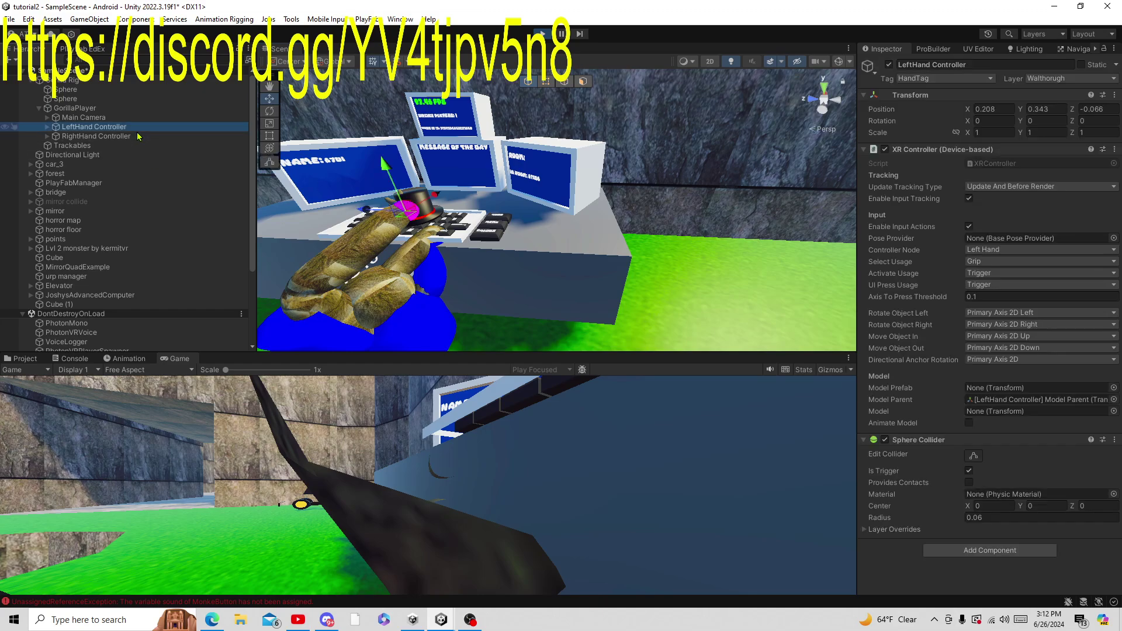
pyautogui.click(96, 135)
pyautogui.moveTo(374, 300)
pyautogui.mouseDown()
pyautogui.moveTo(421, 300)
pyautogui.moveTo(397, 287)
pyautogui.moveTo(360, 312)
pyautogui.mouseUp()
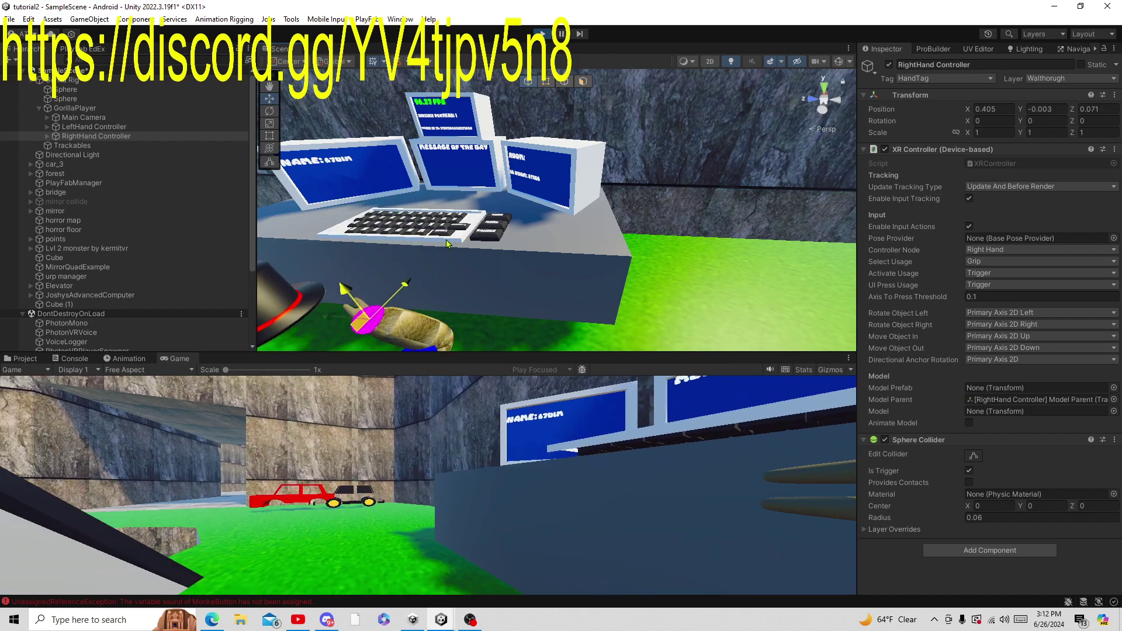
pyautogui.moveTo(450, 257); pyautogui.dragTo(282, 246, button='right')
pyautogui.moveTo(281, 245); pyautogui.dragTo(234, 244, button='middle')
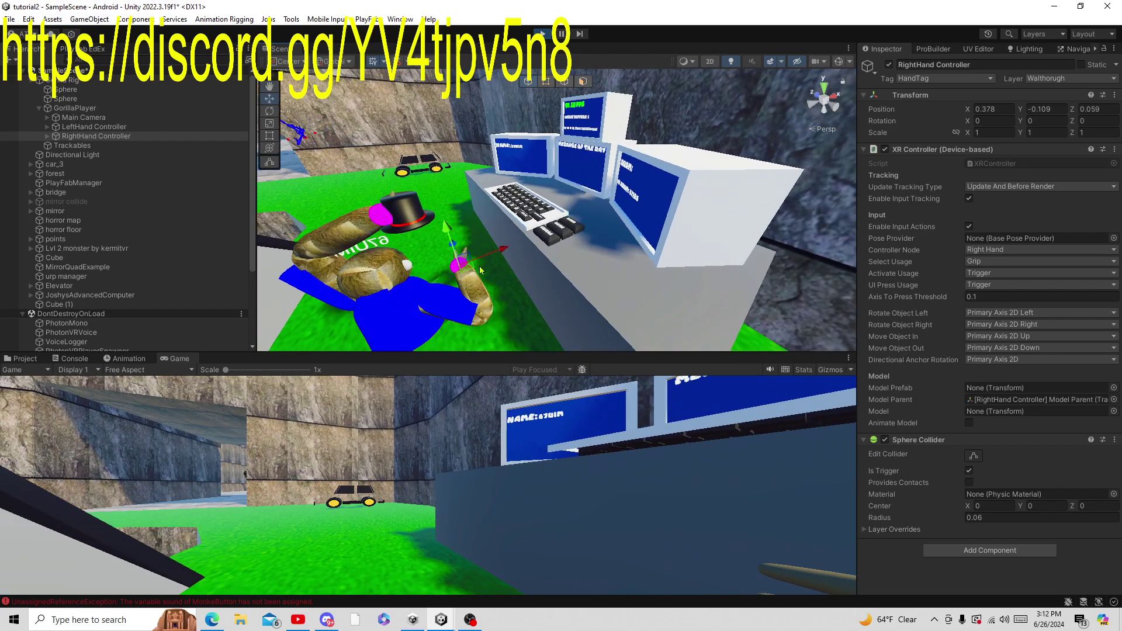
pyautogui.moveTo(457, 250); pyautogui.dragTo(495, 270)
# Step: Test the CodeEnable button by moving it into the player's right hand, and stop the play test
pyautogui.click(564, 238)
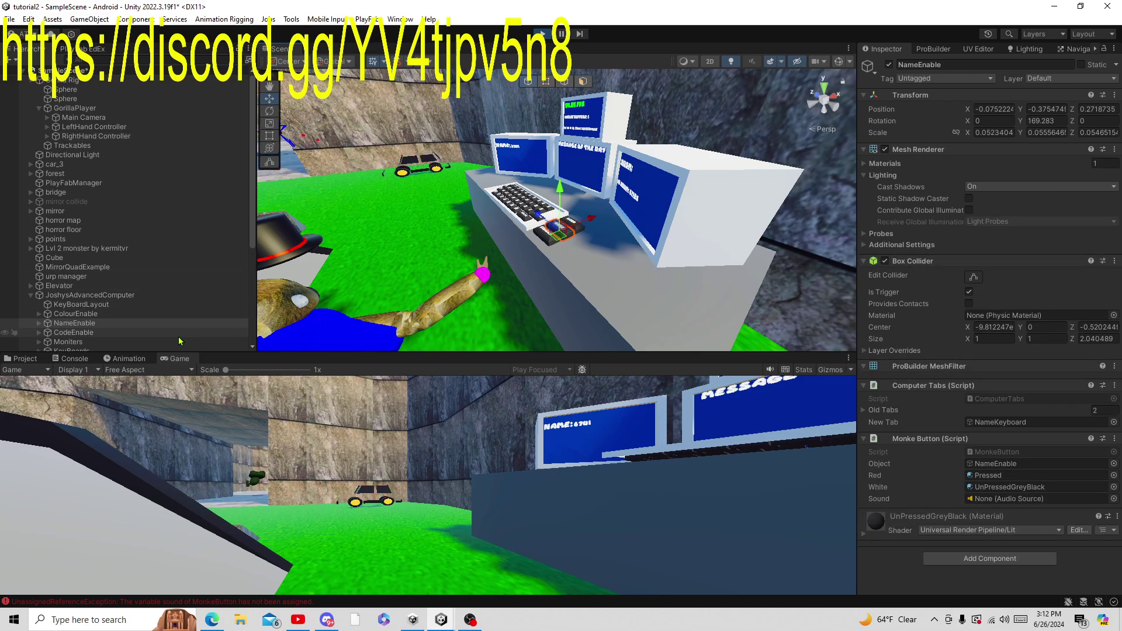
pyautogui.click(156, 336)
pyautogui.moveTo(606, 219); pyautogui.dragTo(524, 251)
pyautogui.moveTo(484, 215); pyautogui.dragTo(480, 274)
pyautogui.moveTo(472, 221); pyautogui.dragTo(465, 194)
pyautogui.moveTo(487, 195); pyautogui.dragTo(495, 223, button='right')
pyautogui.moveTo(496, 224); pyautogui.dragTo(774, 204, button='middle')
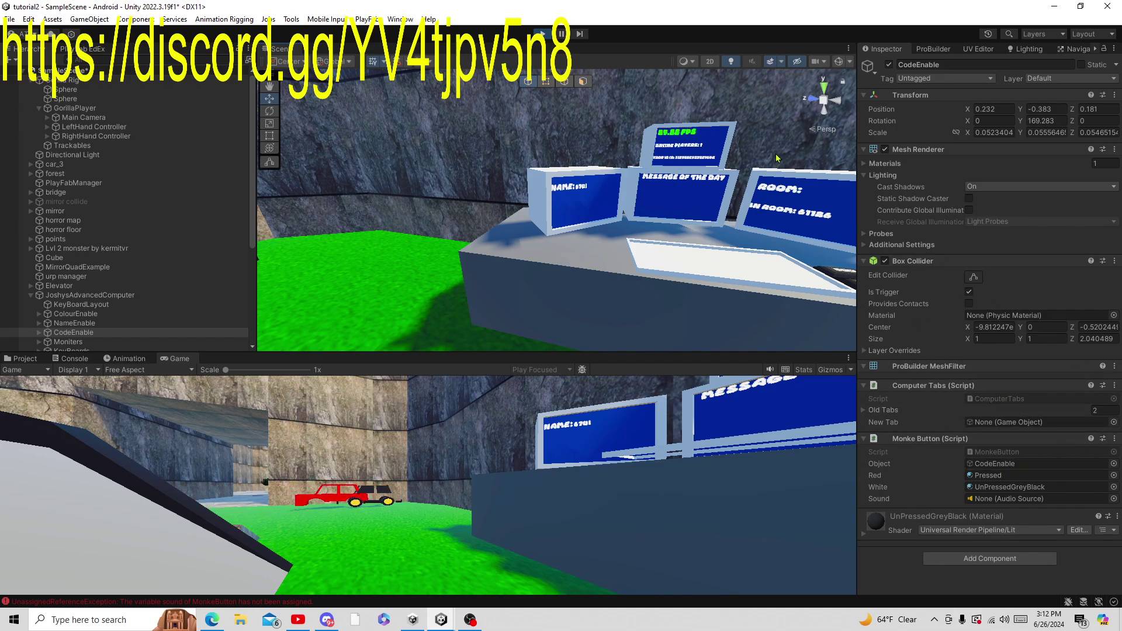
pyautogui.click(543, 34)
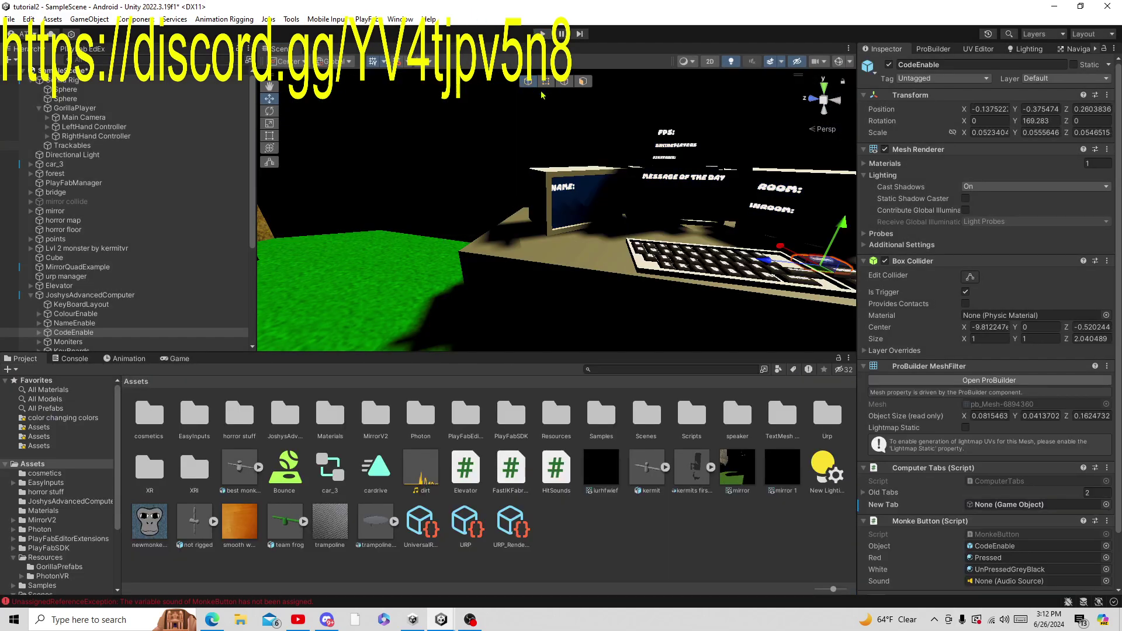
# Step: Assign CodeKeyboard as the New Tab in CodeEnable's Computer Tabs script, checking its tab references against NameEnable
pyautogui.scroll(-3, 122, 316)
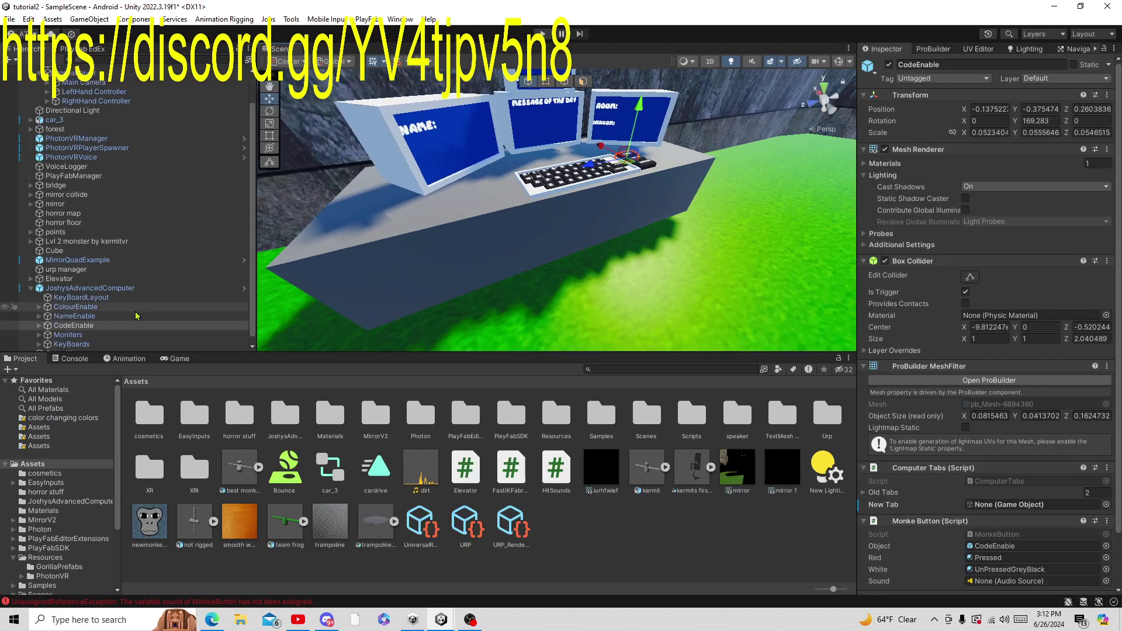
pyautogui.click(75, 309)
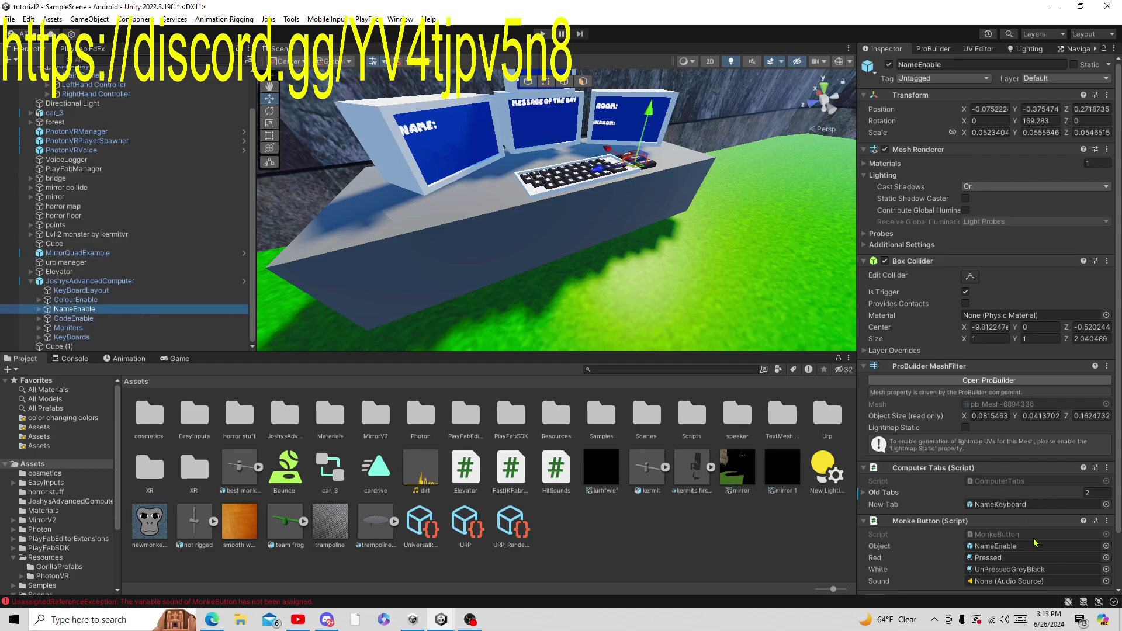
pyautogui.click(145, 319)
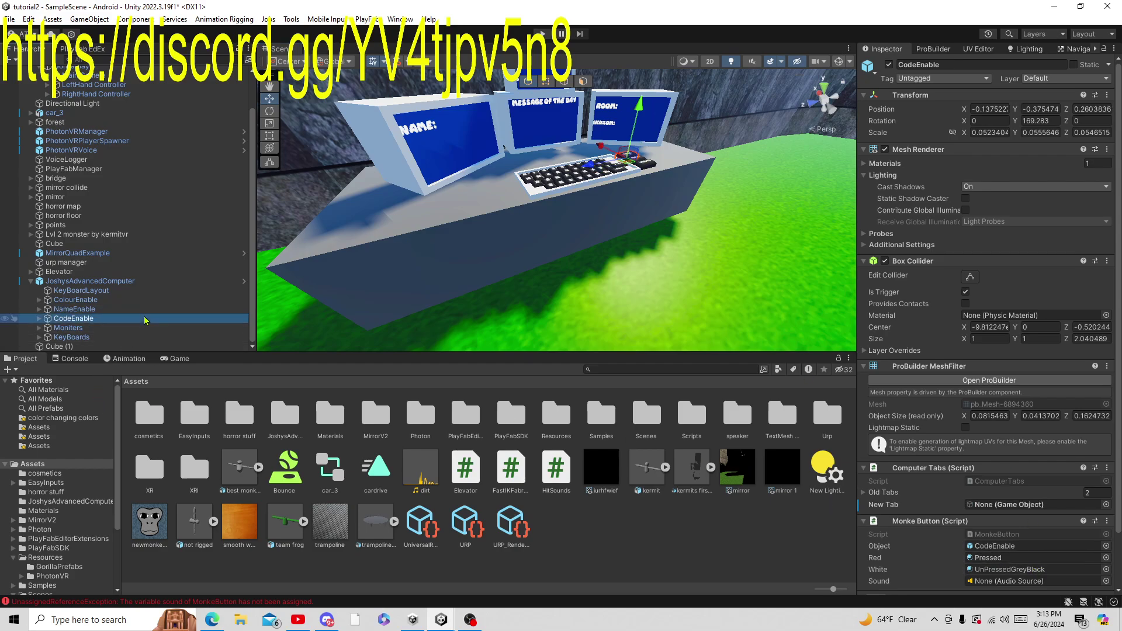
pyautogui.click(915, 494)
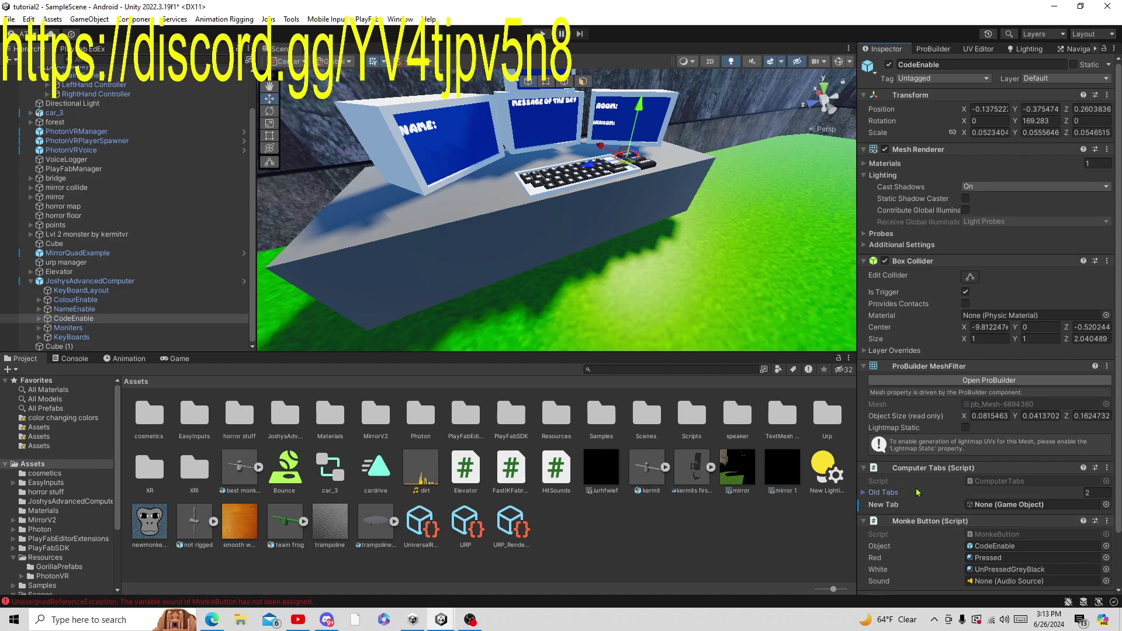
pyautogui.click(915, 494)
pyautogui.click(138, 318)
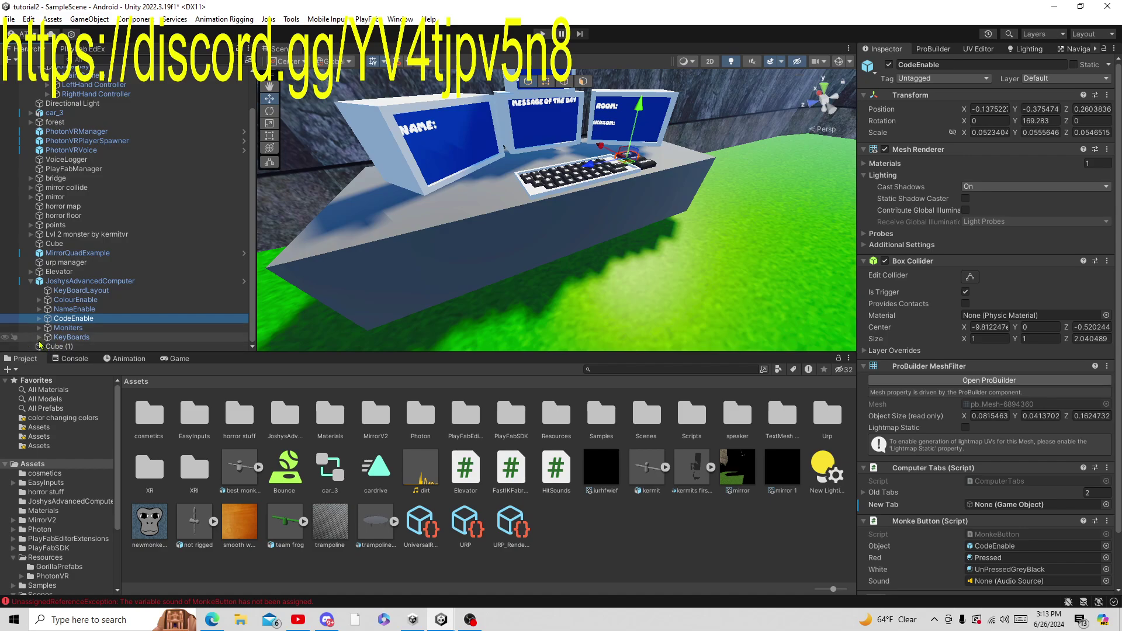
pyautogui.scroll(-1, 62, 338)
pyautogui.moveTo(110, 329); pyautogui.dragTo(1027, 506)
pyautogui.click(882, 493)
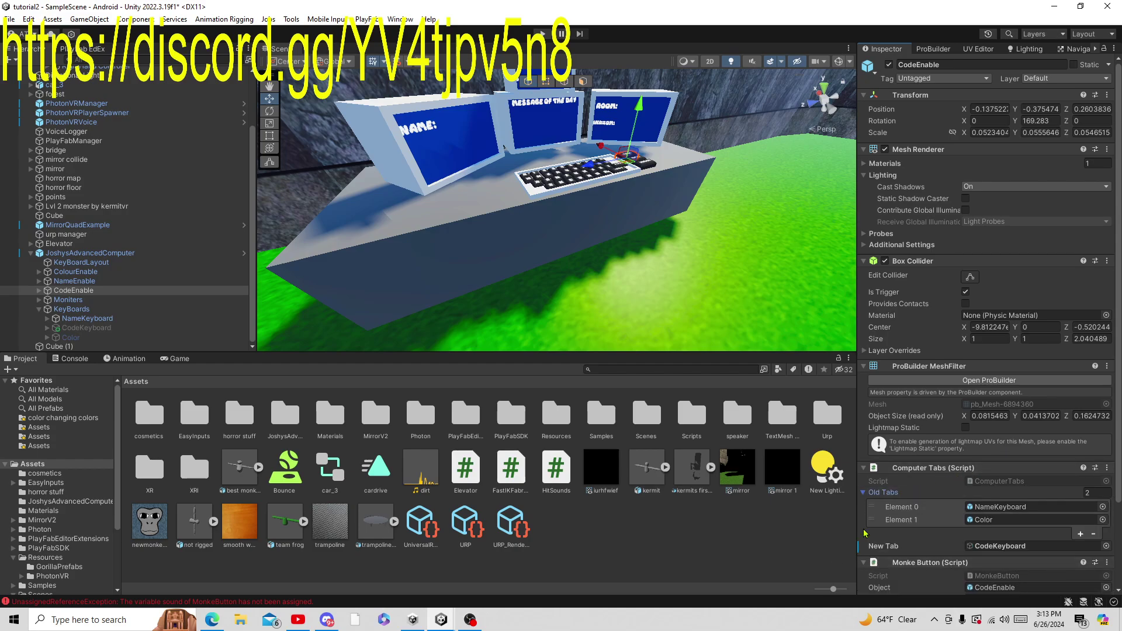
pyautogui.click(111, 281)
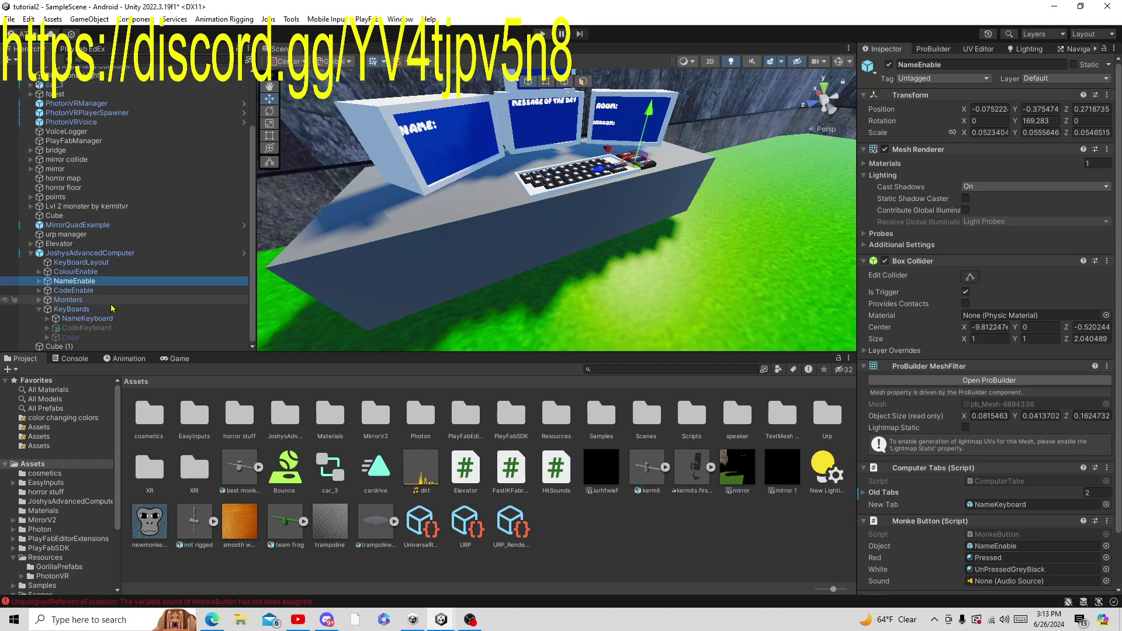
# Step: Check the tab references in ColourEnable's Computer Tabs script, then collapse the JoshysAdvancedComputer hierarchy and clear the selection
pyautogui.click(114, 272)
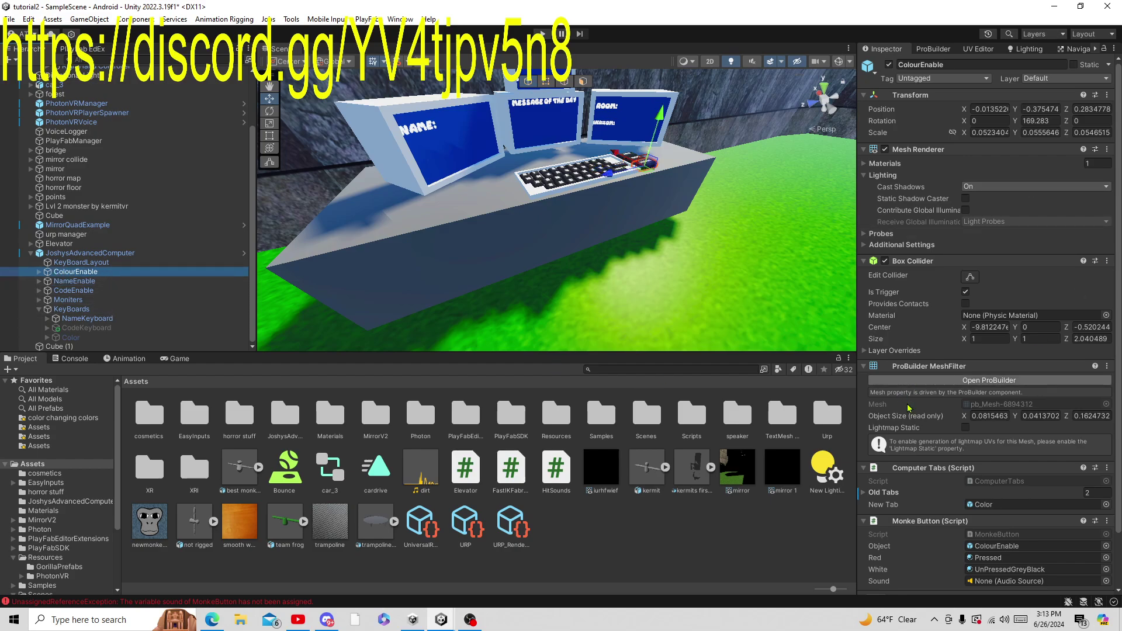
pyautogui.click(40, 310)
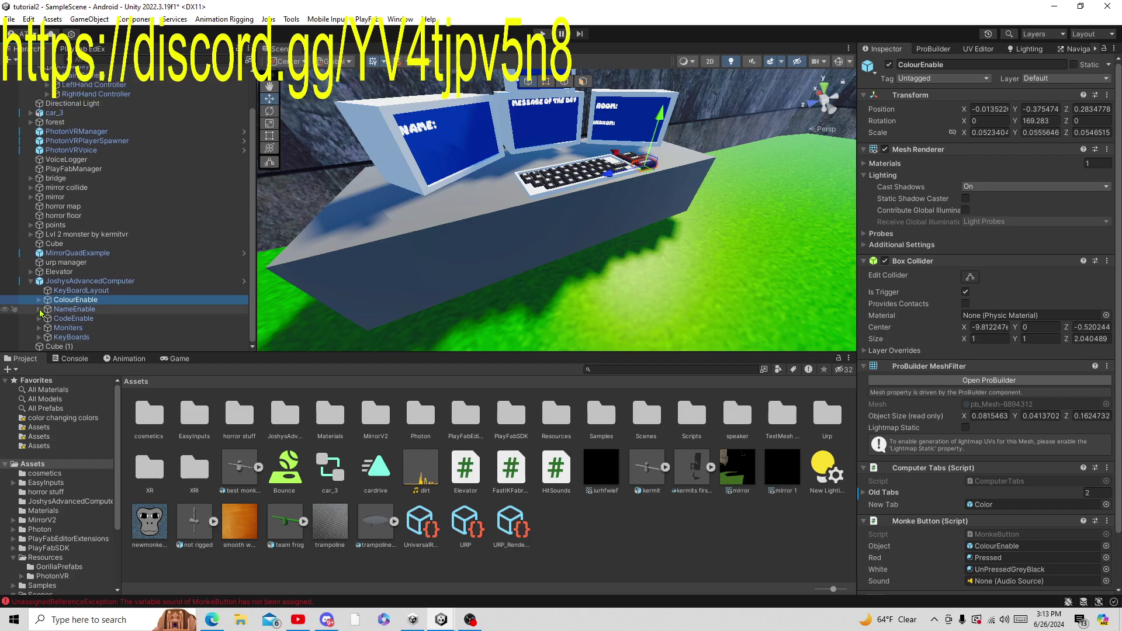
pyautogui.click(31, 282)
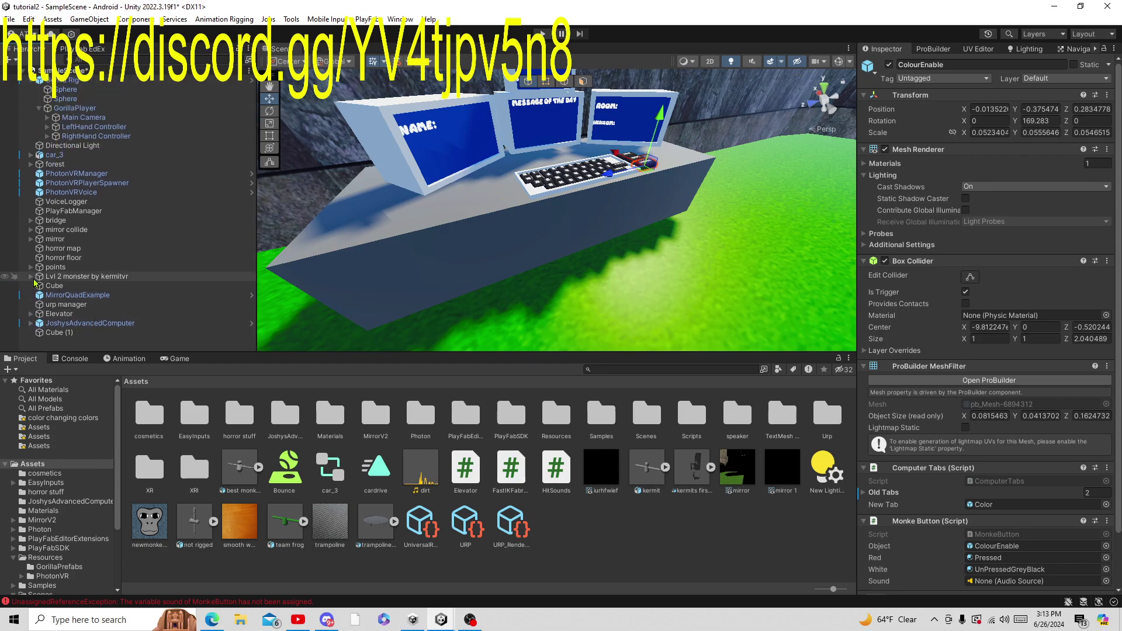
pyautogui.click(678, 569)
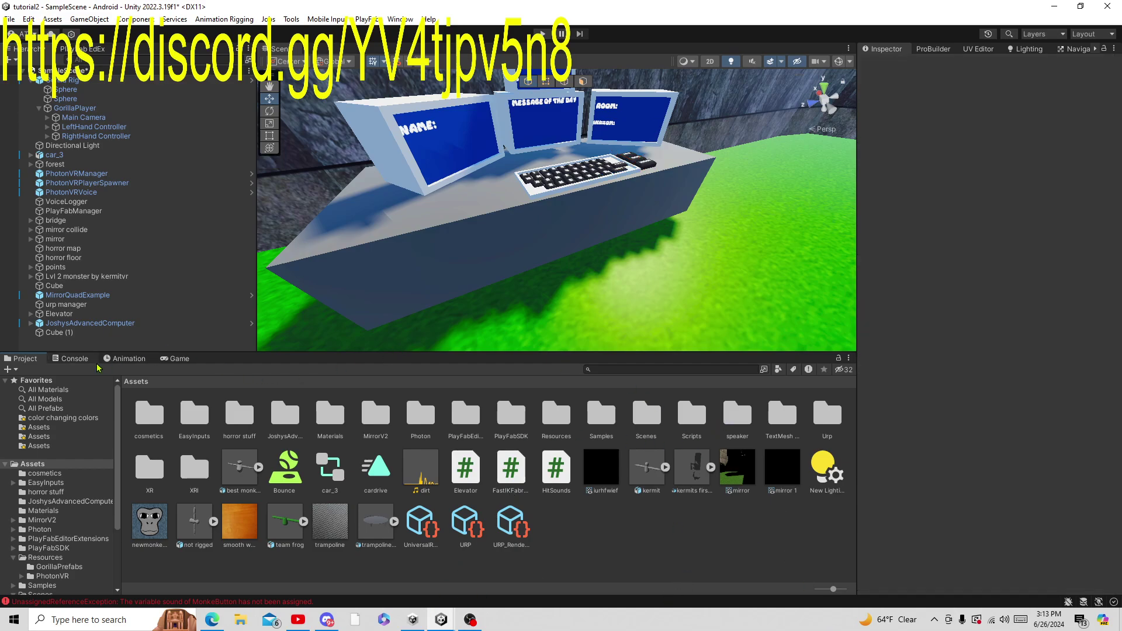
# Step: Clear the console messages and return to the project assets
pyautogui.click(74, 358)
pyautogui.click(11, 370)
pyautogui.click(25, 359)
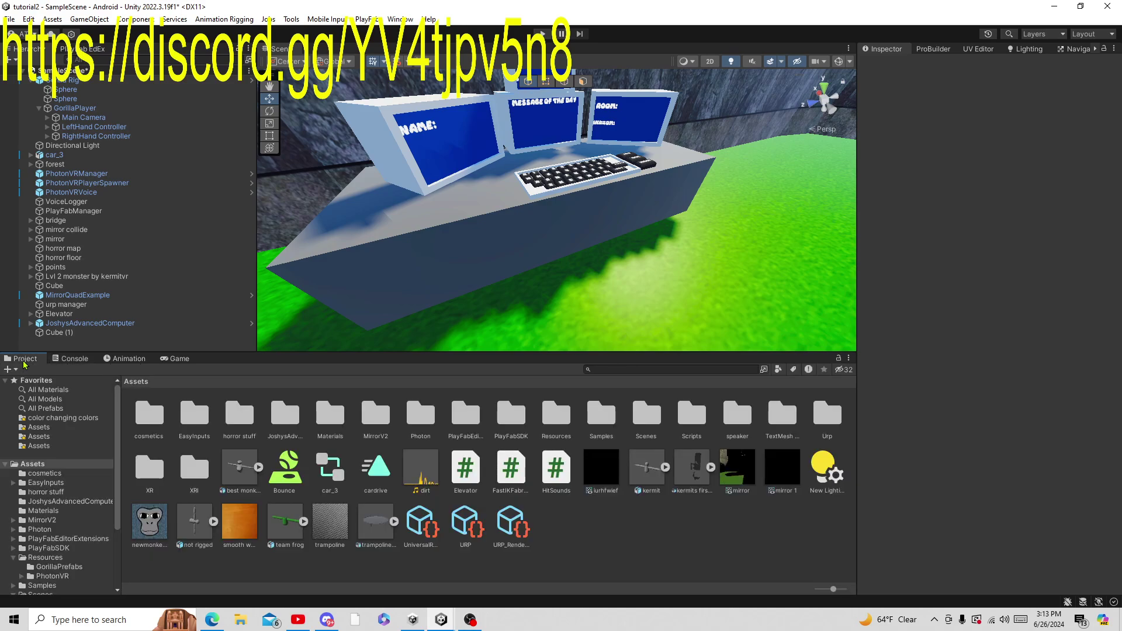
# Step: Select the MOTD (1) text object under MOTDMonitor and open its text for editing
pyautogui.moveTo(565, 184); pyautogui.dragTo(549, 80, button='right')
pyautogui.press('w')
pyautogui.scroll(5, 549, 81)
pyautogui.moveTo(772, 128); pyautogui.dragTo(677, 163, button='middle')
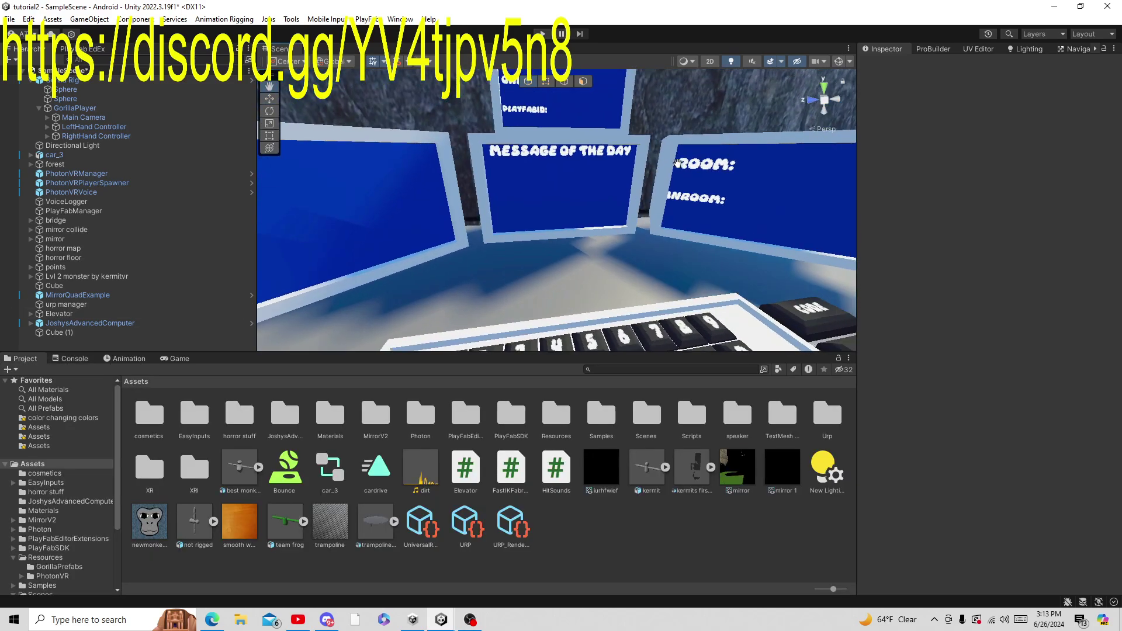
pyautogui.click(544, 161)
pyautogui.click(530, 155)
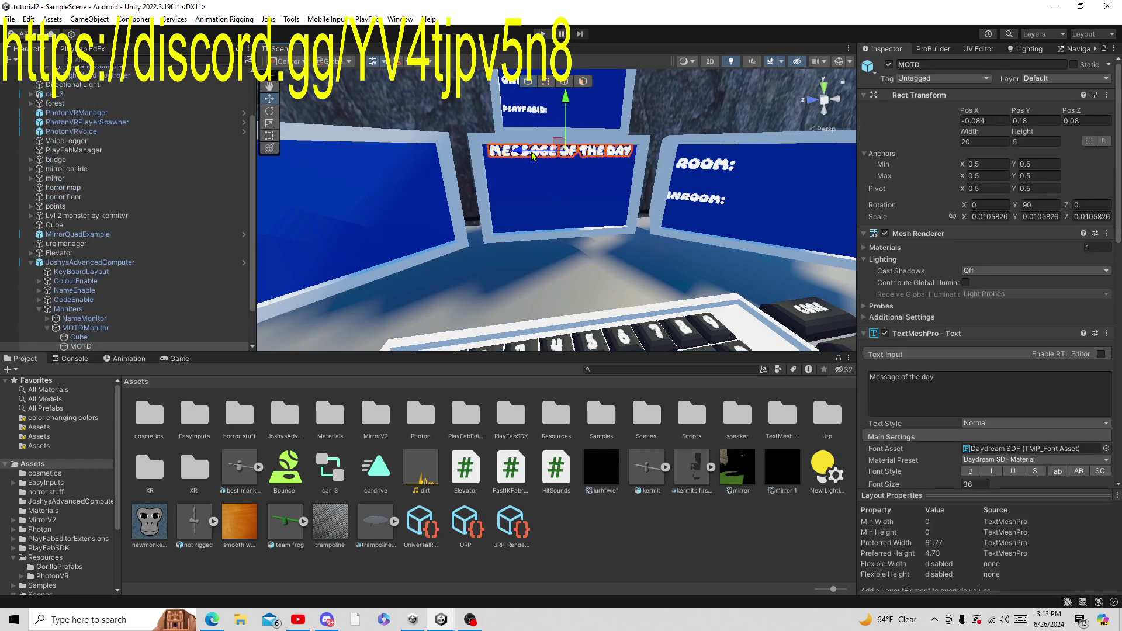
pyautogui.click(104, 310)
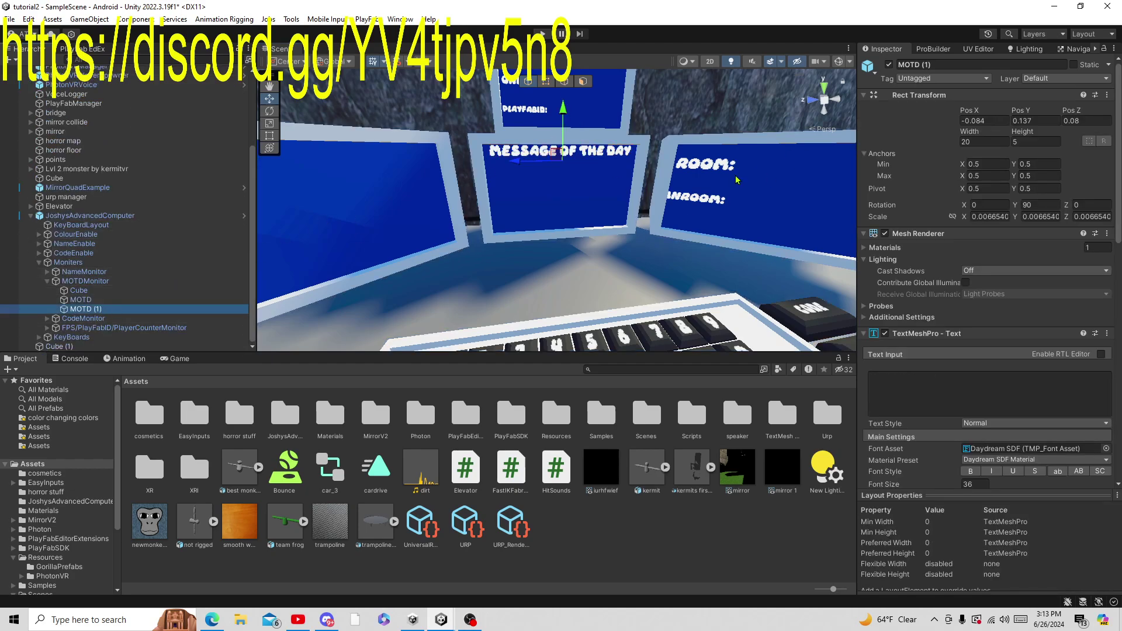
pyautogui.click(875, 390)
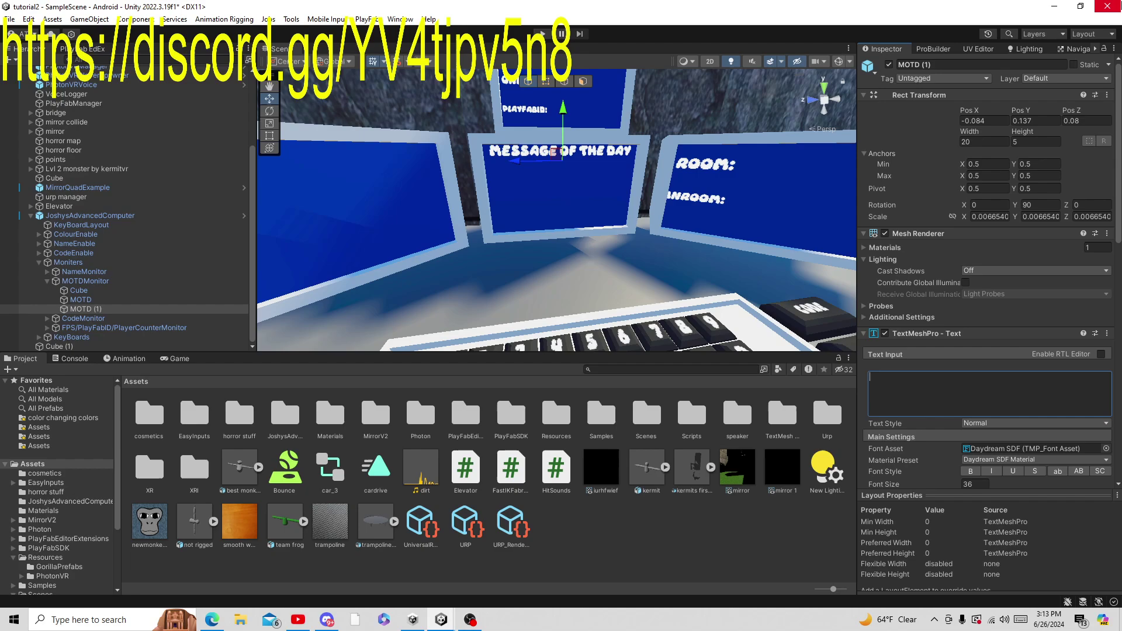
# Step: Try the placeholder text "jflk" in MOTD (1), and clear it
pyautogui.write('jflk')
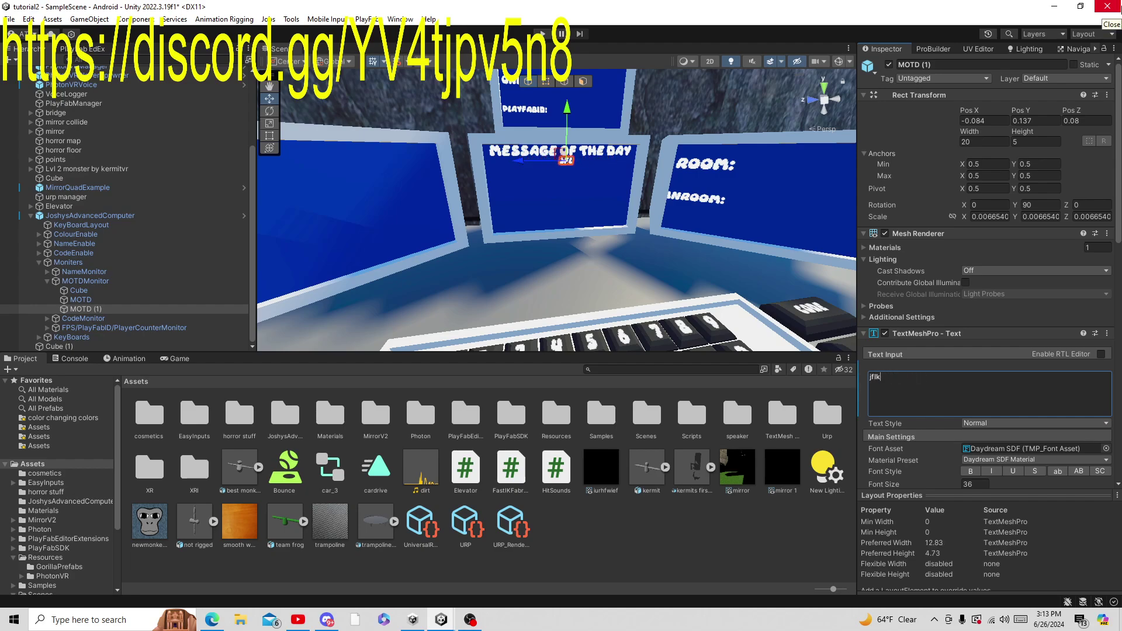
pyautogui.press('BackSpace')
pyautogui.press('BackSpace')
pyautogui.press('BackSpace')
pyautogui.press('BackSpace')
# Step: Set the MOTD (1) text to "This is a tutorial mwahhashahaha", then collapse the JoshysAdvancedComputer hierarchy and clear the selection
pyautogui.write('This is t')
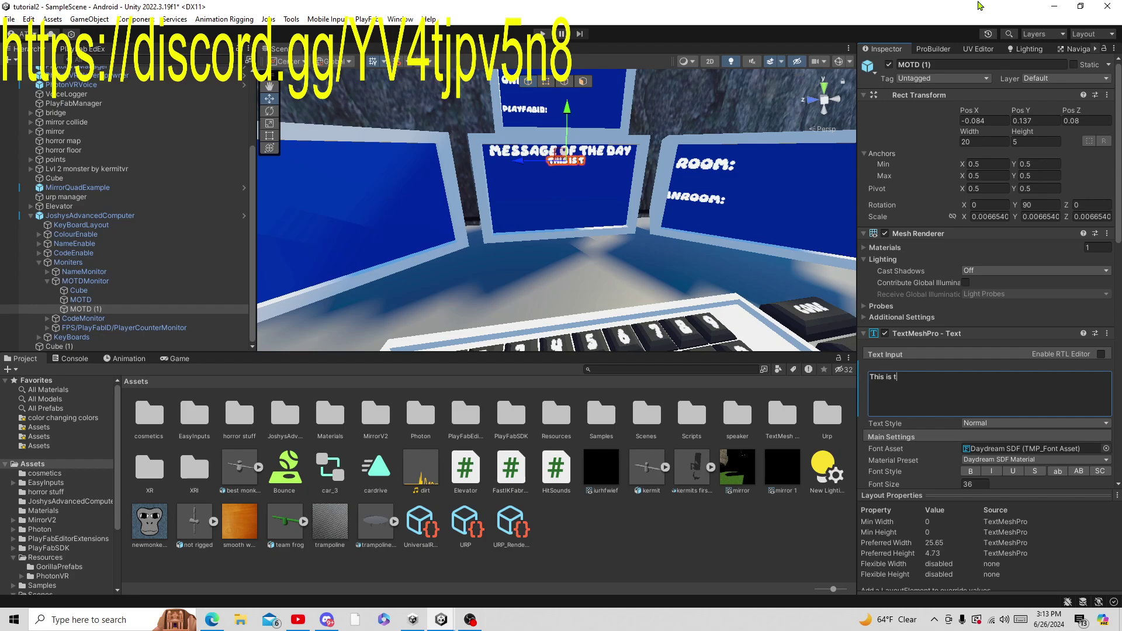
pyautogui.press('BackSpace')
pyautogui.write('a tutorial mwahhas')
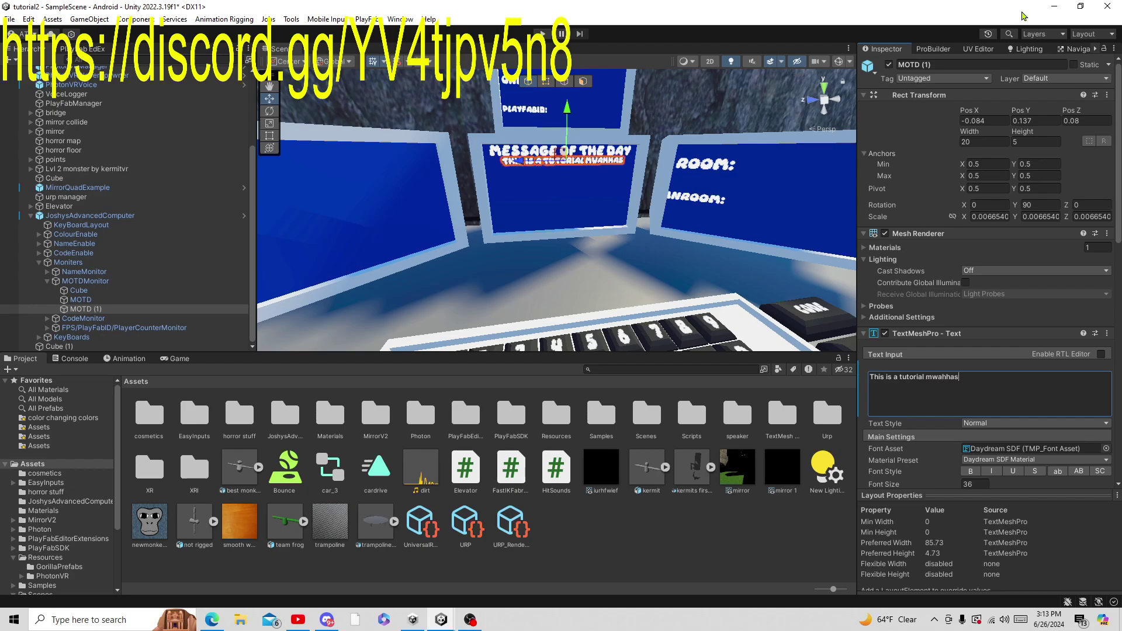
pyautogui.write('hahaha')
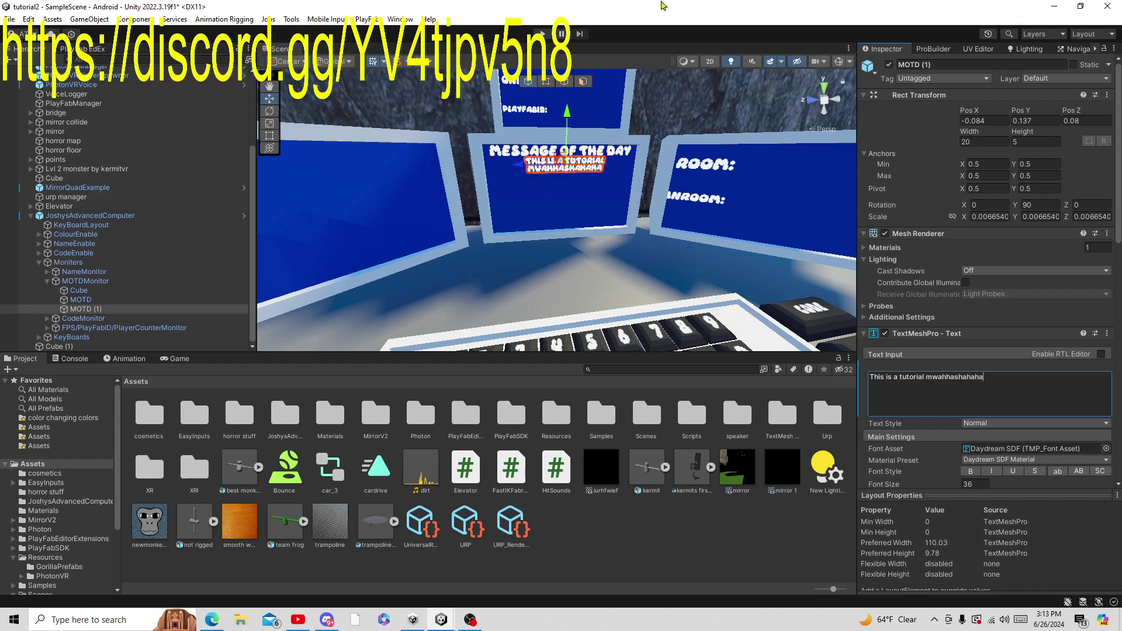
pyautogui.click(584, 533)
pyautogui.click(41, 215)
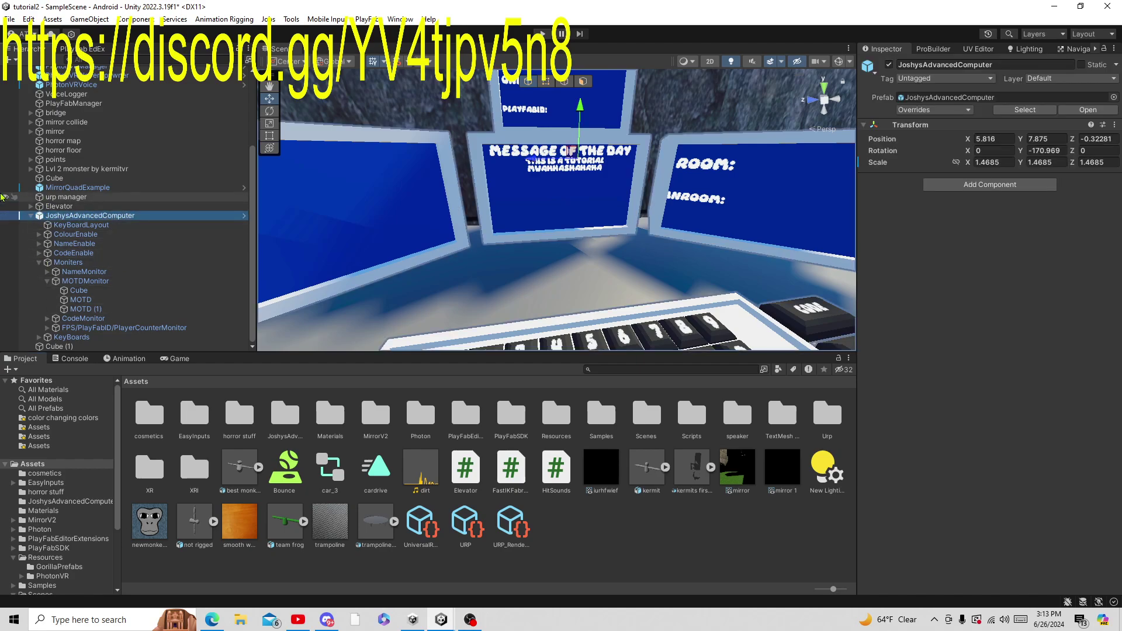
pyautogui.click(30, 217)
pyautogui.click(584, 565)
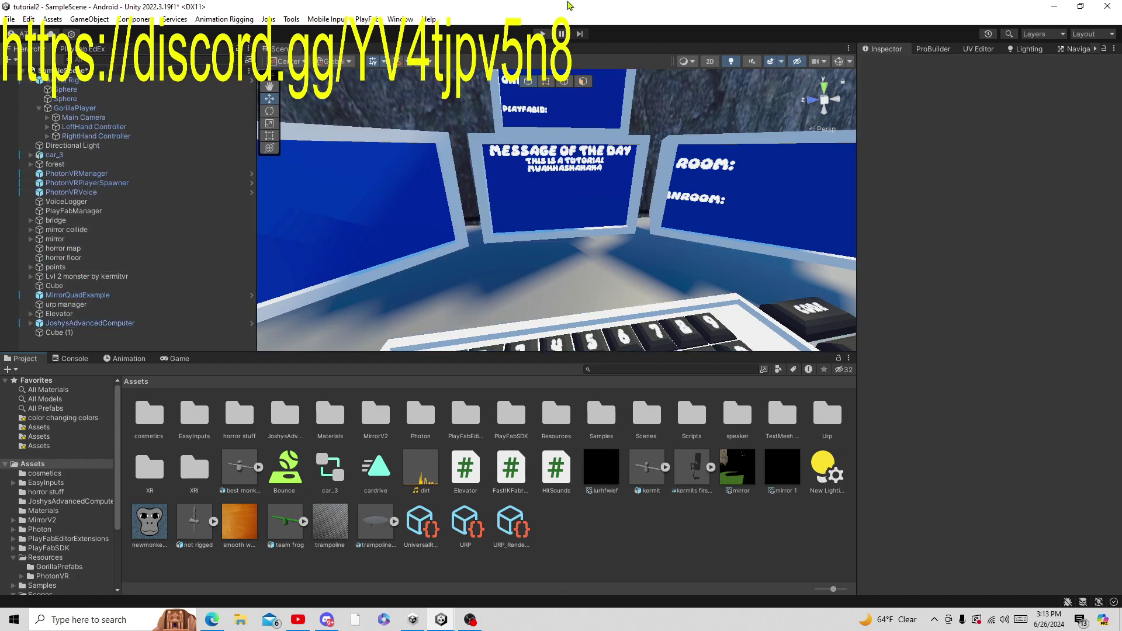
# Step: Select the red car, car_3, on the grass near the tunnel
pyautogui.scroll(-8, 585, 202)
pyautogui.scroll(-10, 587, 206)
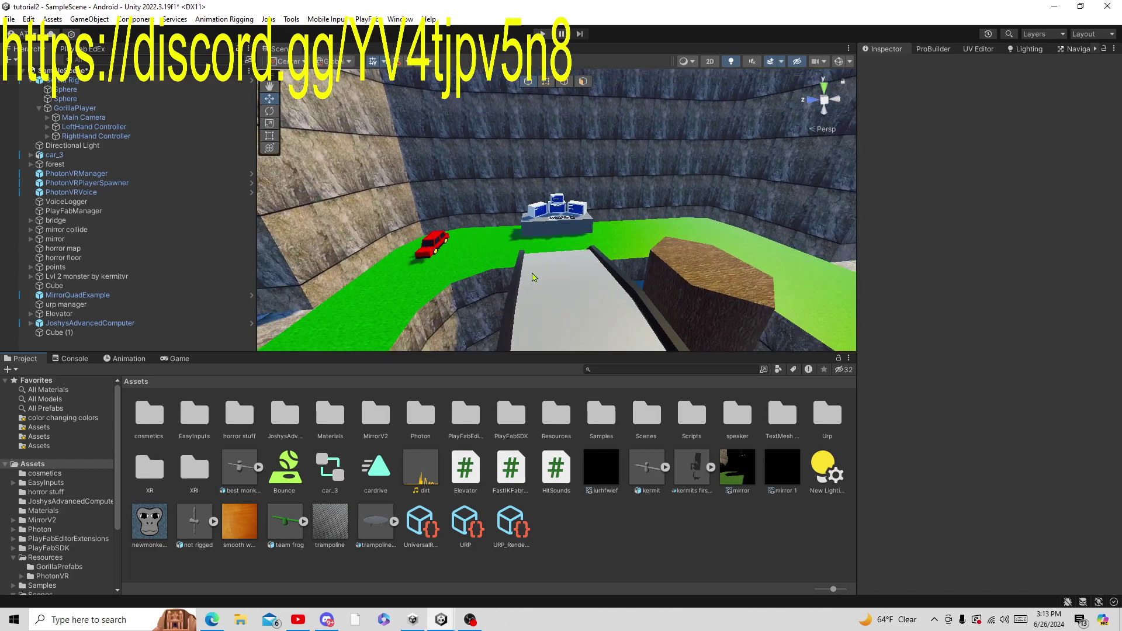
pyautogui.moveTo(508, 252); pyautogui.dragTo(693, 342, button='right')
pyautogui.click(695, 345)
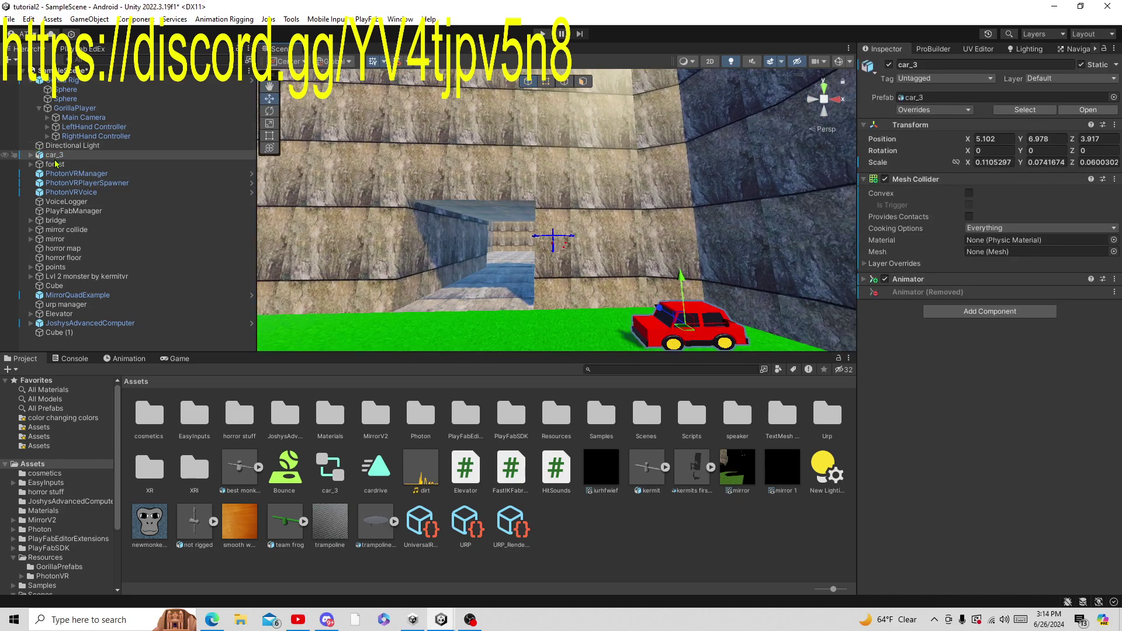